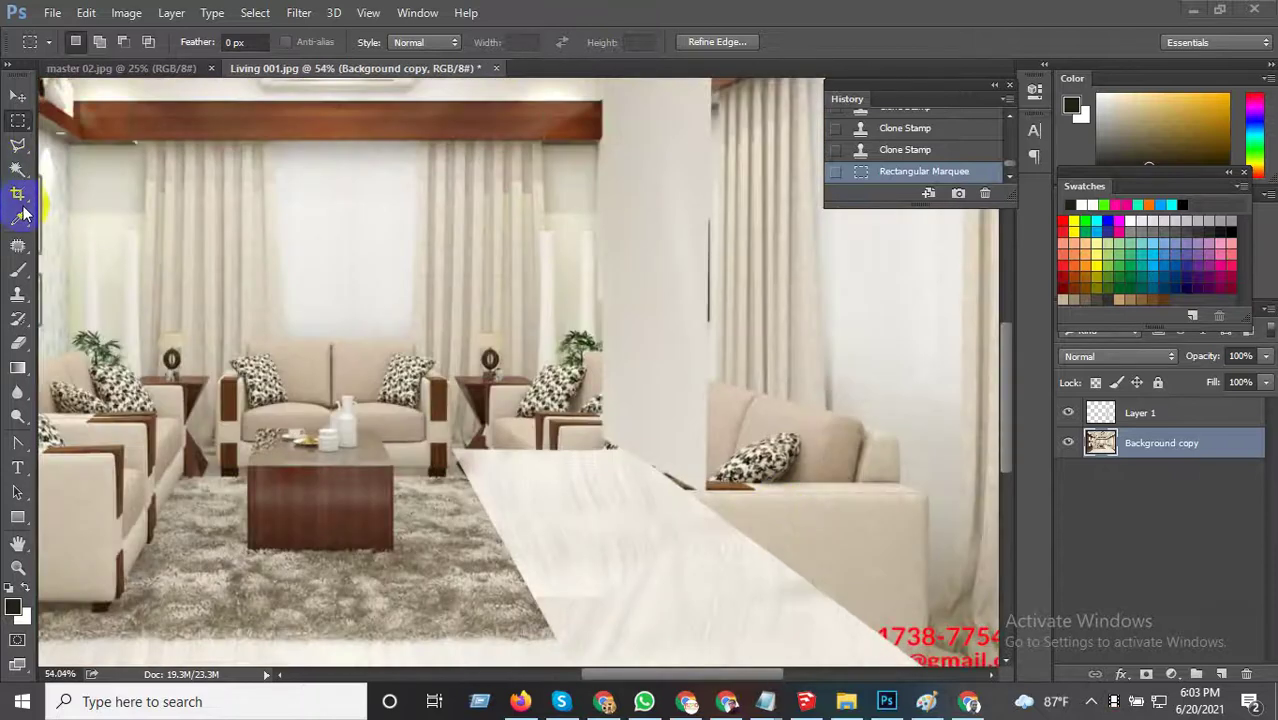
Marquee the lamp-and-sofa area beside the pillar and switch to the Clone Stamp Tool.
left_click_drag(453, 302, 606, 449)
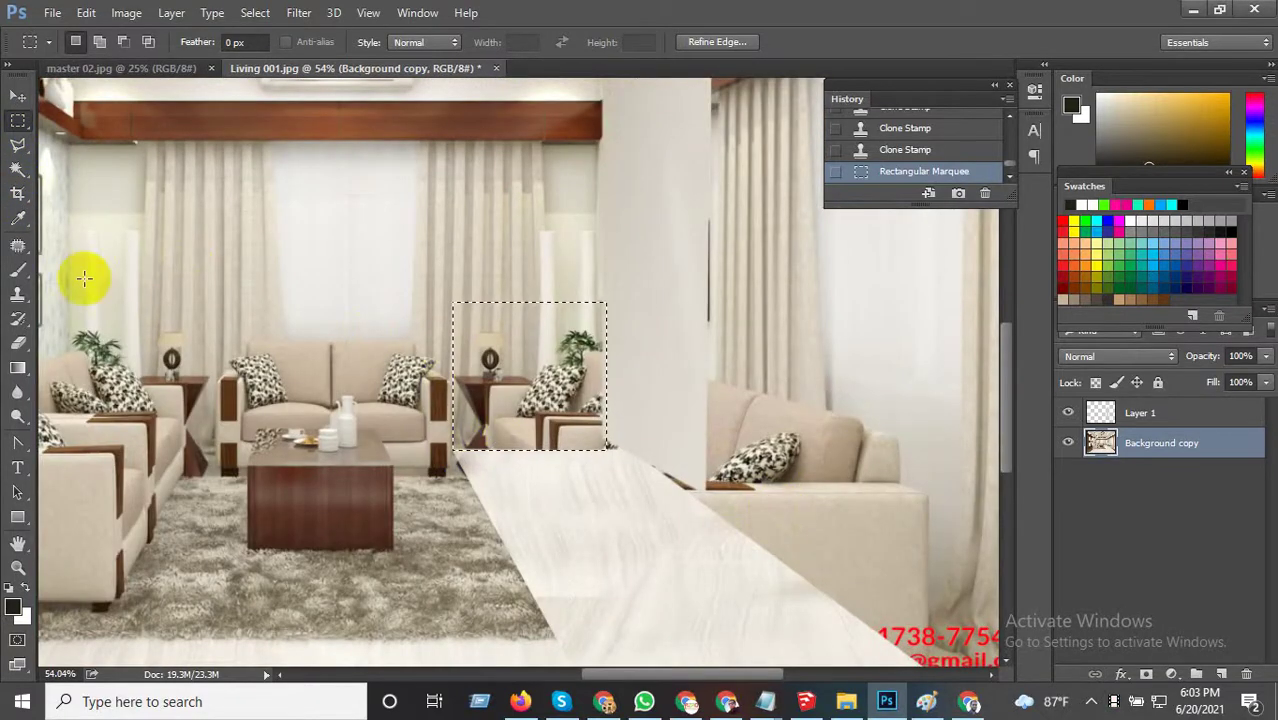
left_click(15, 246)
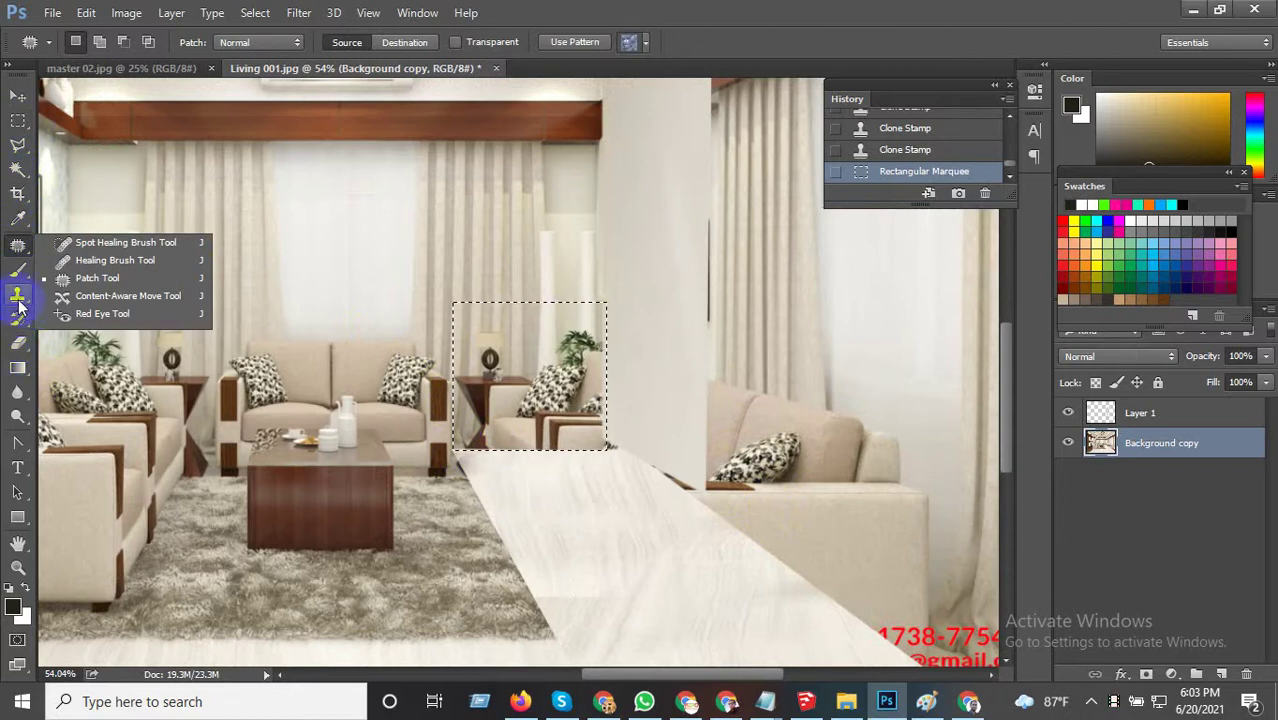
left_click_drag(17, 294, 70, 300)
left_click(70, 299)
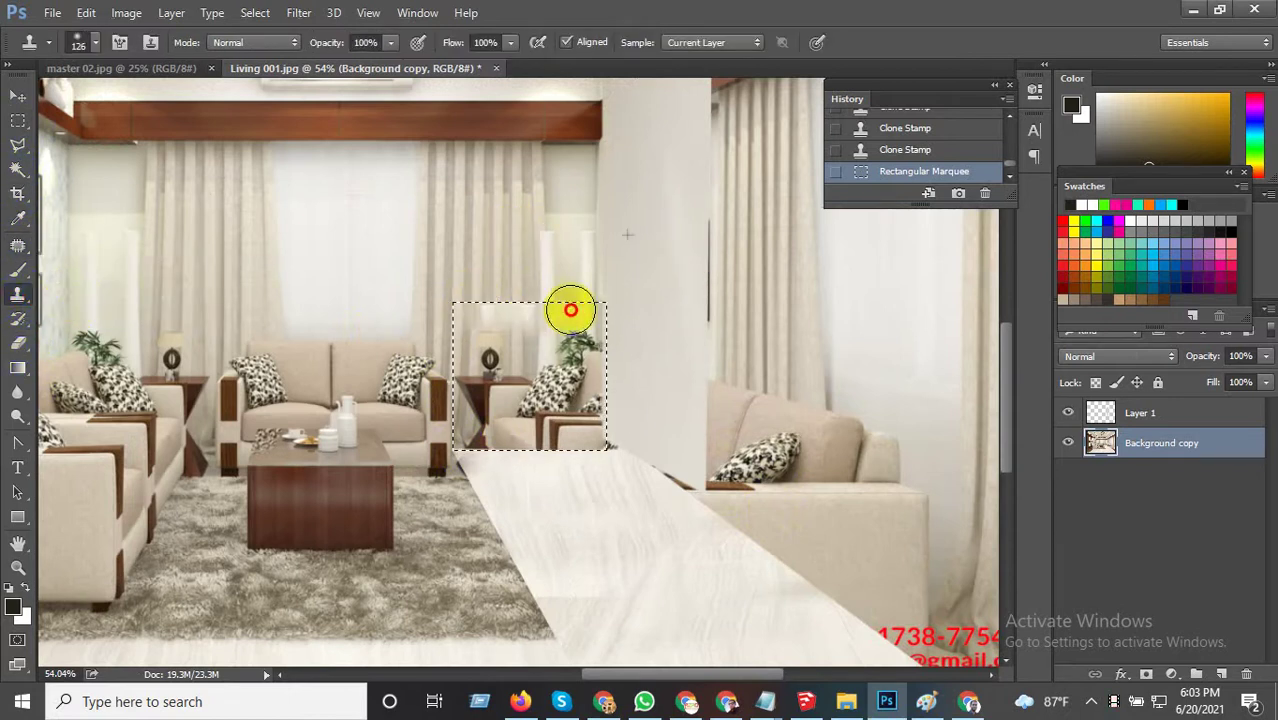
Clone sampled curtain texture over the table lamp inside the selection.
mouse_move(570, 310)
left_mouse_down()
mouse_move(474, 337)
mouse_move(536, 394)
mouse_move(491, 394)
mouse_move(581, 365)
mouse_move(588, 394)
mouse_move(465, 380)
mouse_move(508, 434)
mouse_move(566, 421)
left_mouse_up()
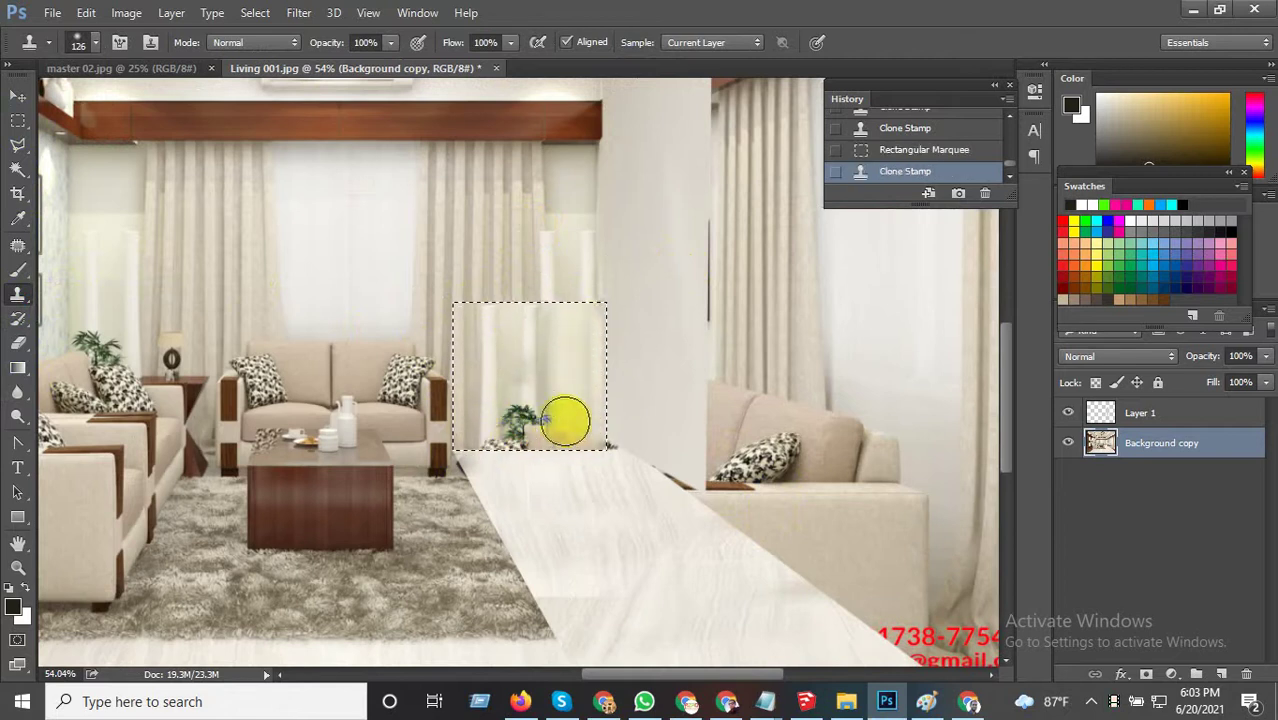
key("ctrl+z")
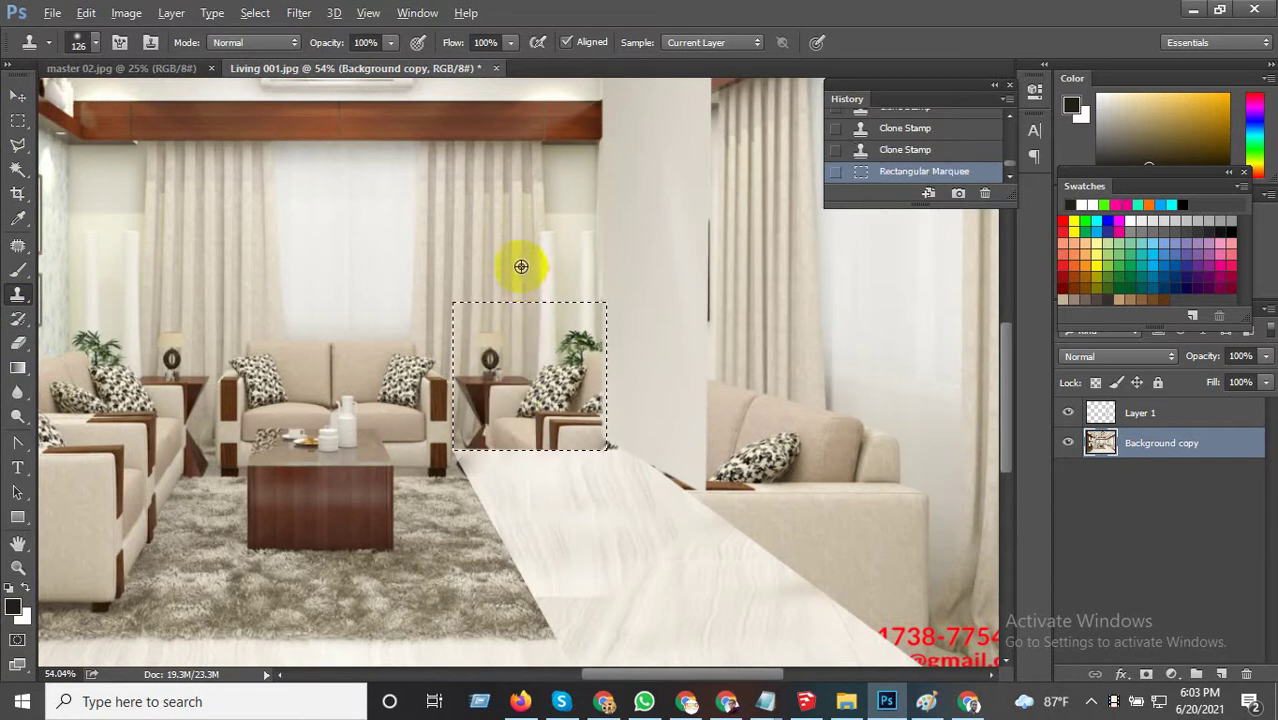
mouse_move(516, 308)
left_mouse_down()
mouse_move(443, 320)
mouse_move(562, 428)
mouse_move(558, 418)
left_mouse_up()
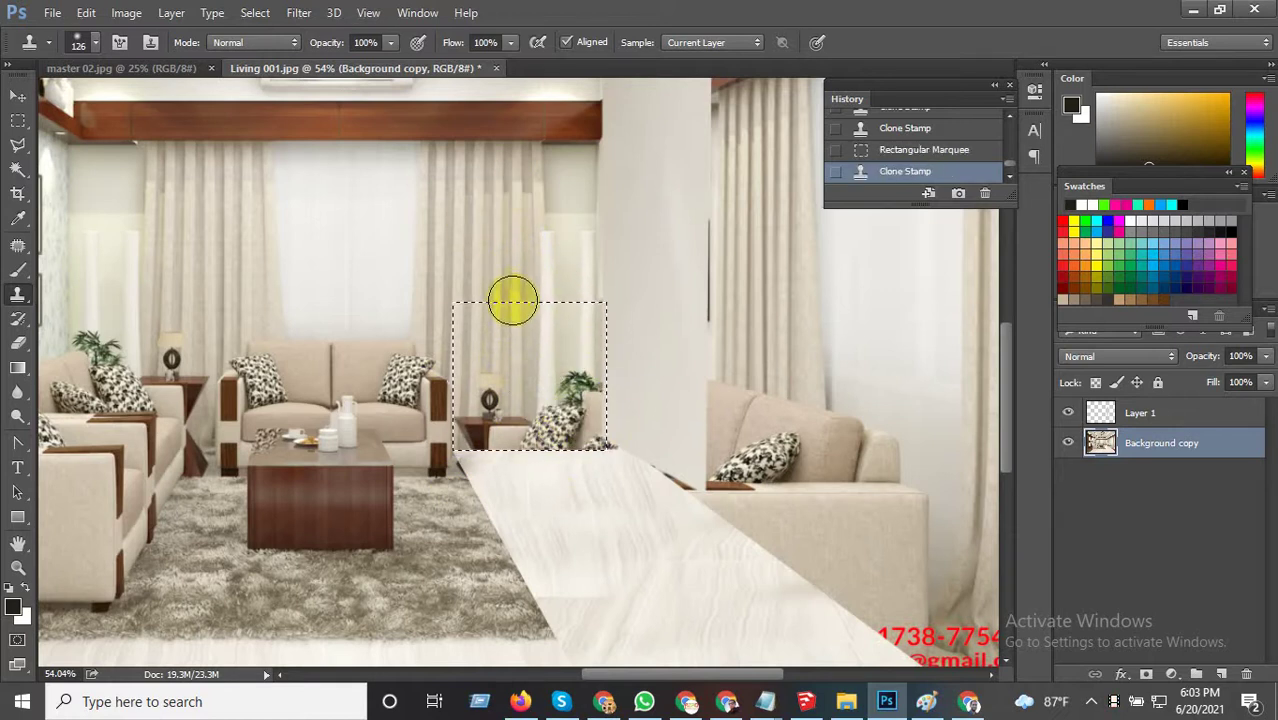
left_click_drag(514, 328, 508, 475)
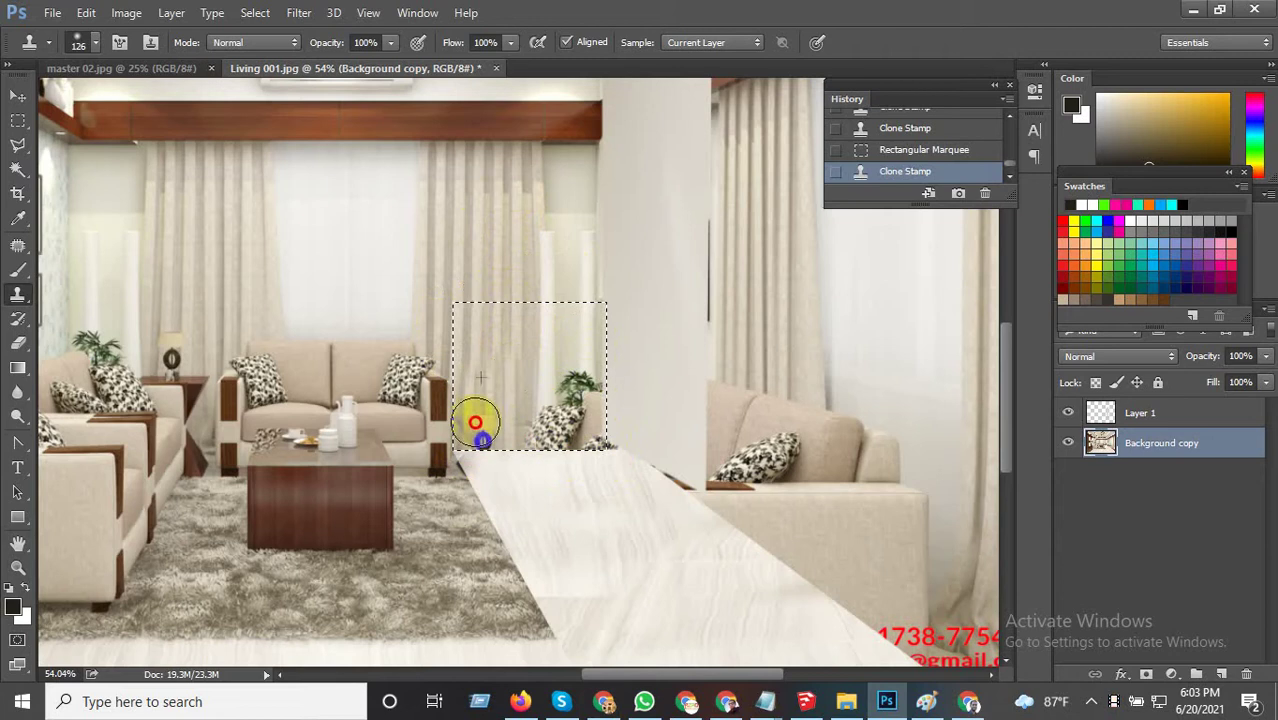
left_click_drag(475, 423, 494, 453)
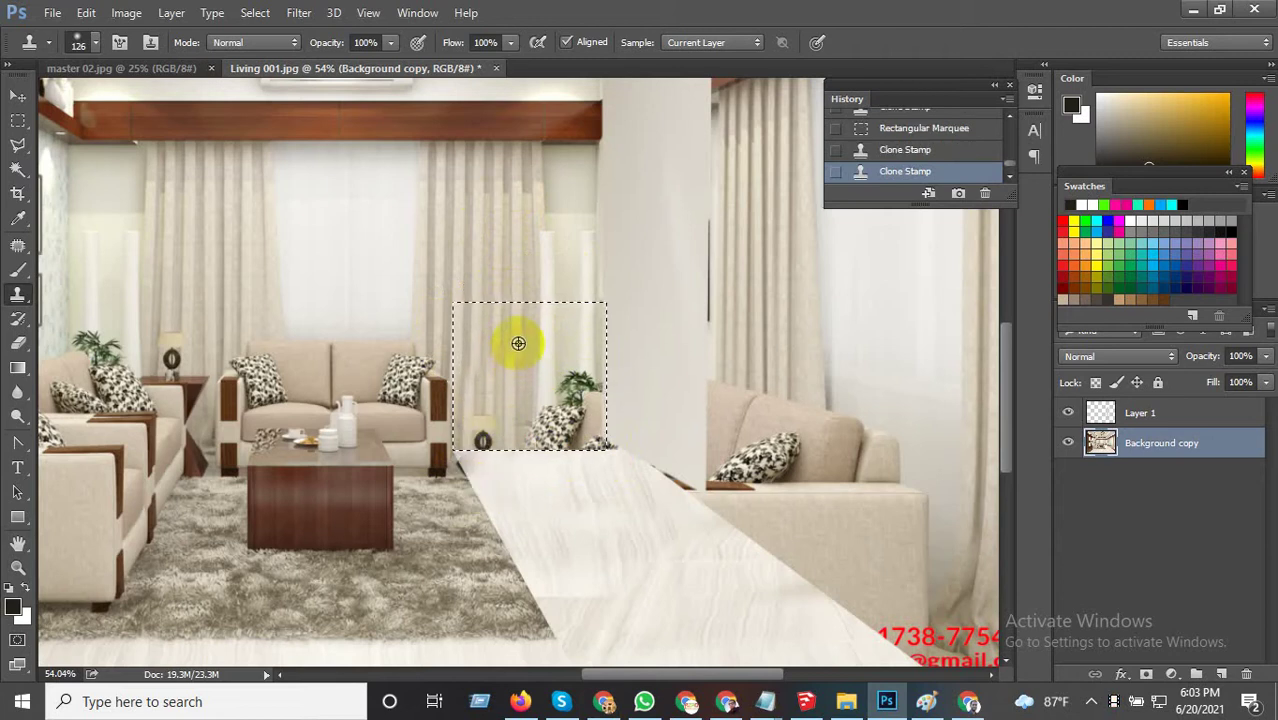
left_click_drag(511, 485, 485, 445)
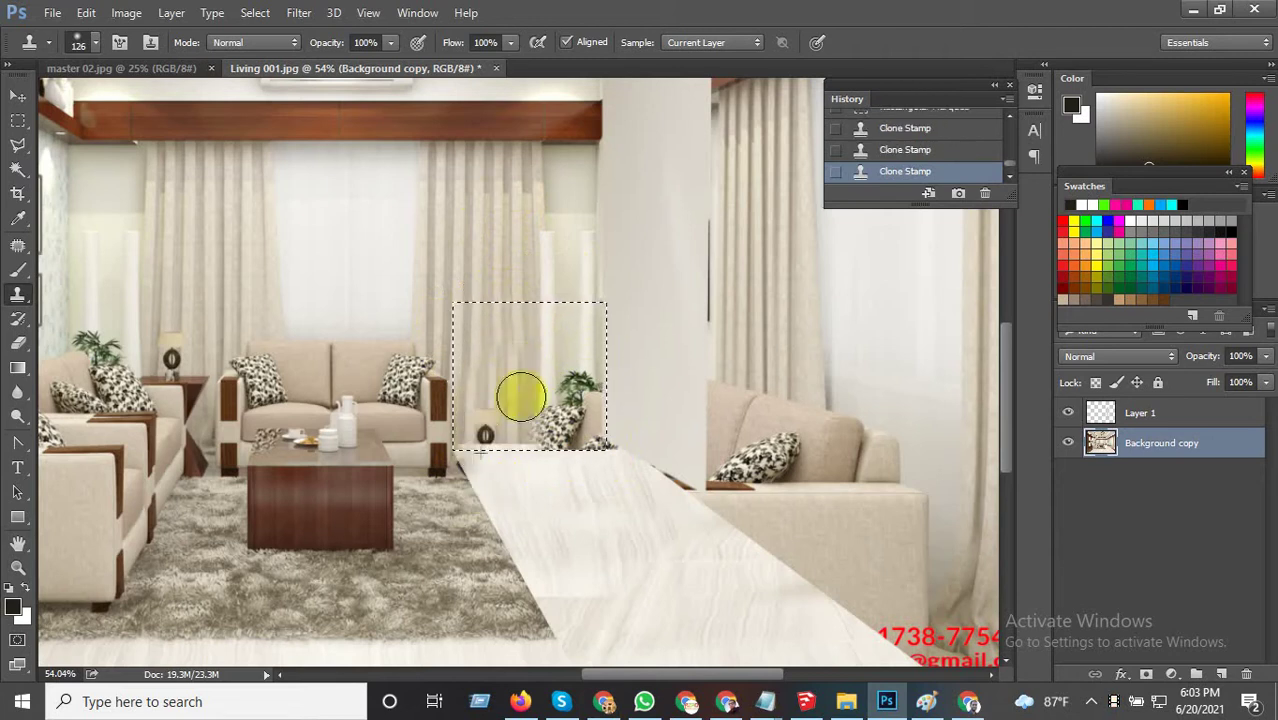
key("ctrl+z")
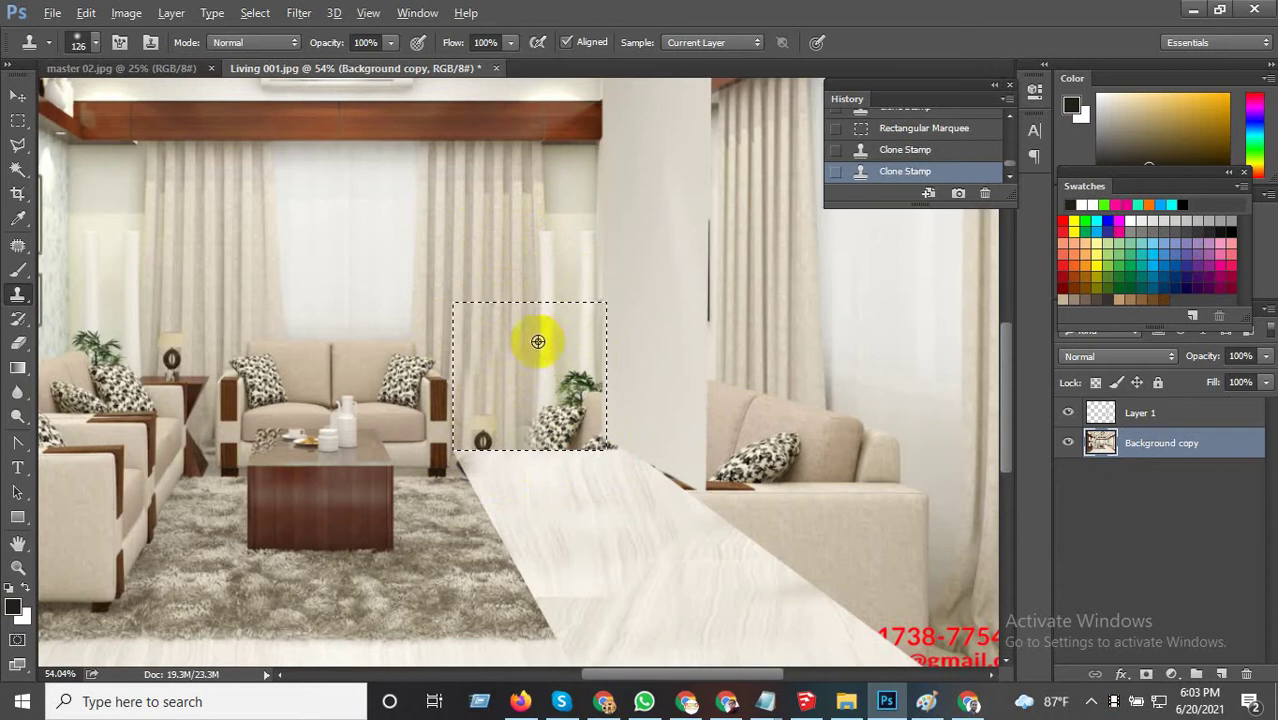
left_click(517, 245, "alt")
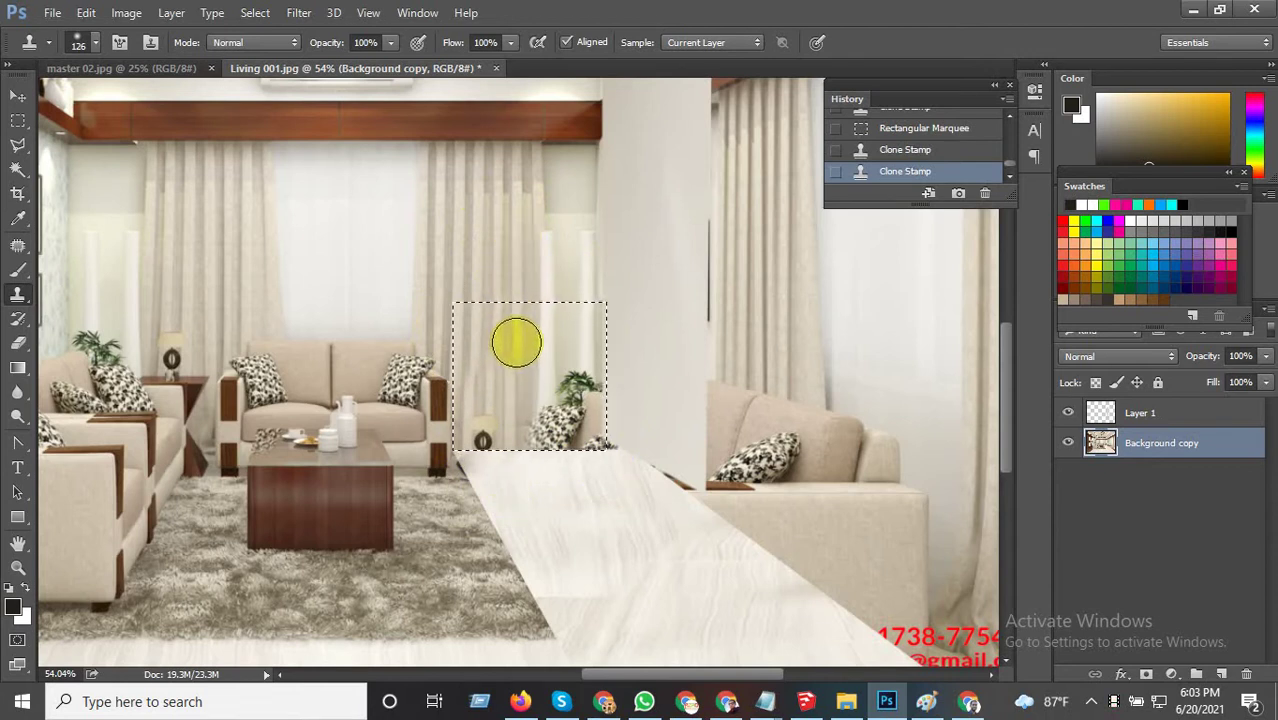
left_click_drag(516, 343, 518, 452)
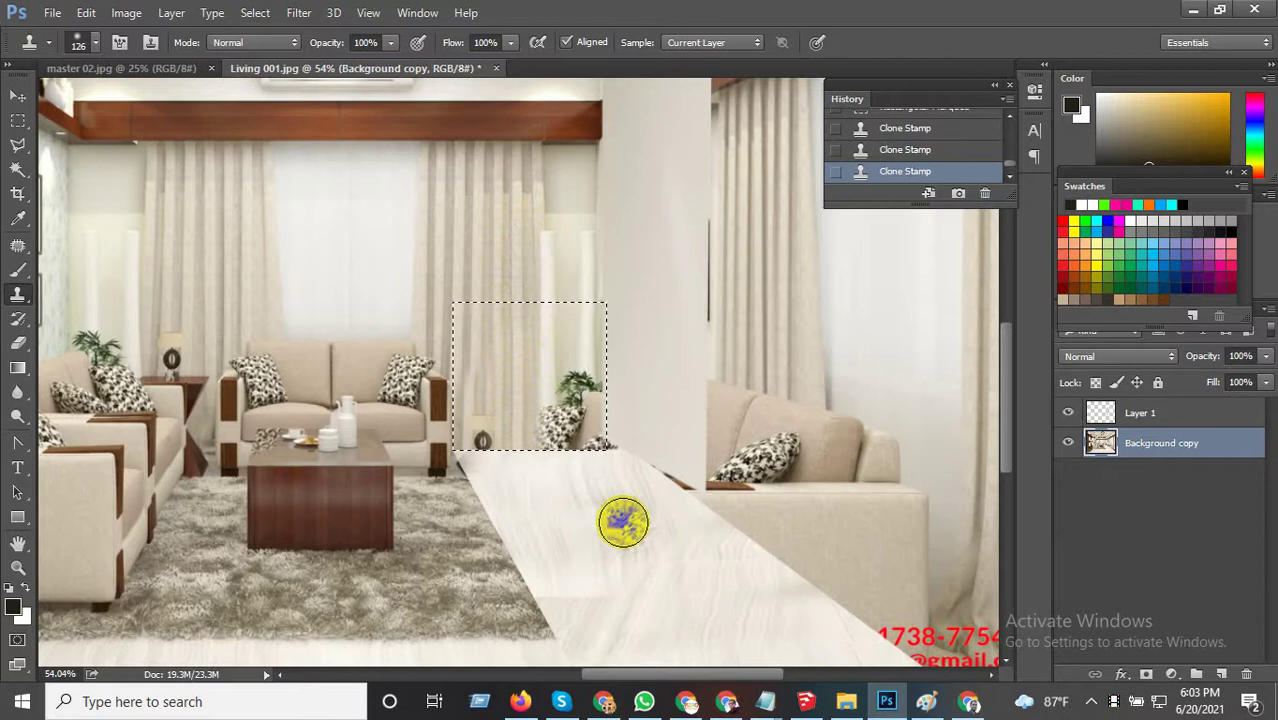
Resample the curtain and clone it over the leftover plant and pillow remnants.
scroll(534, 466, "up", 1)
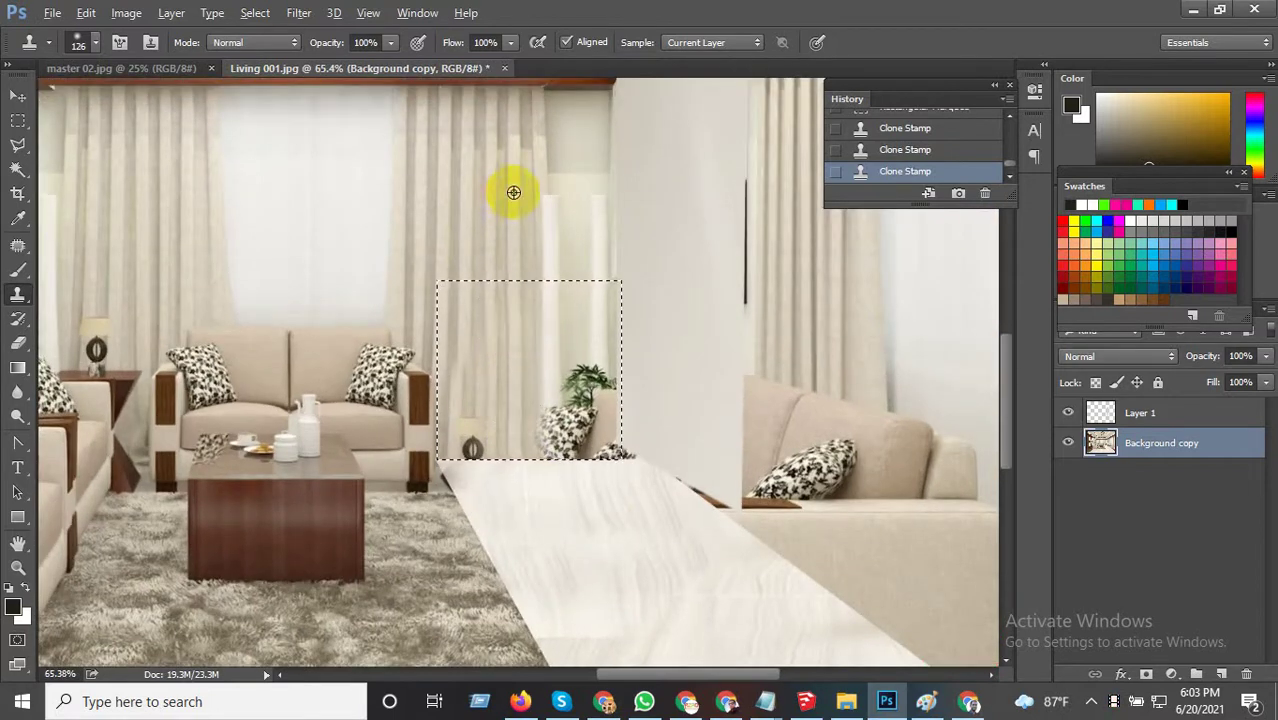
left_click(478, 345, "alt")
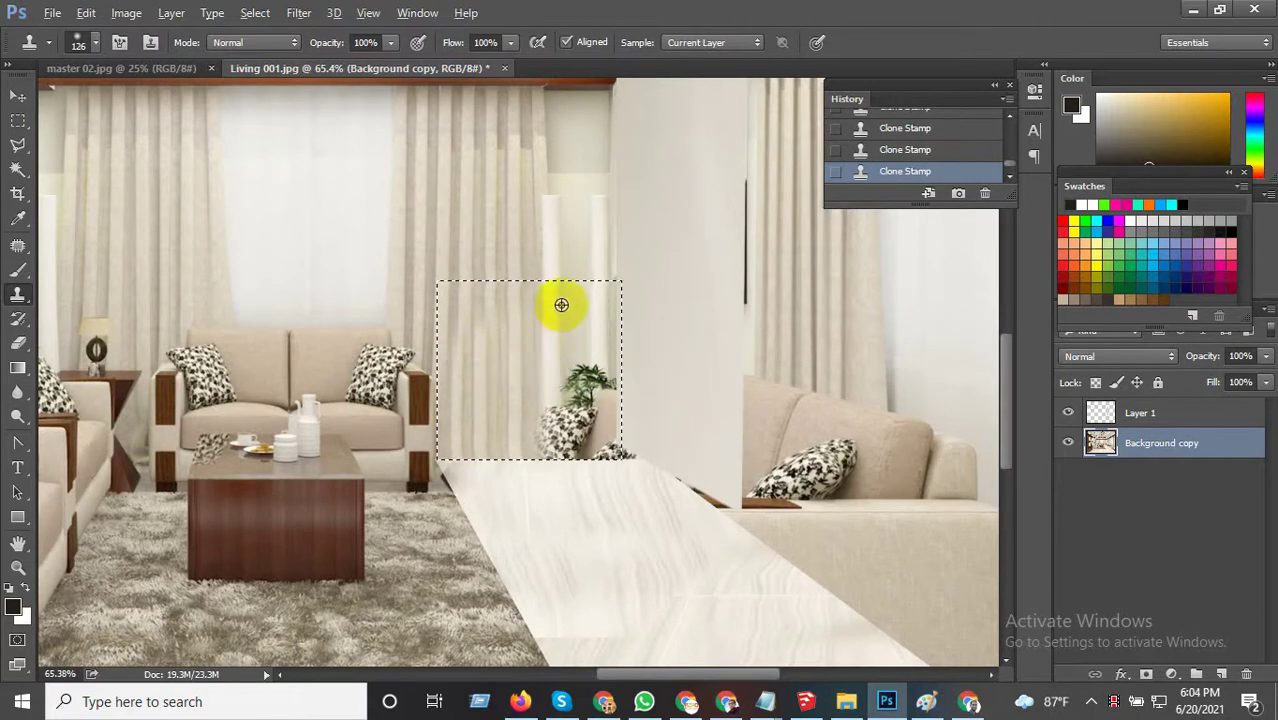
left_click(573, 233, "alt")
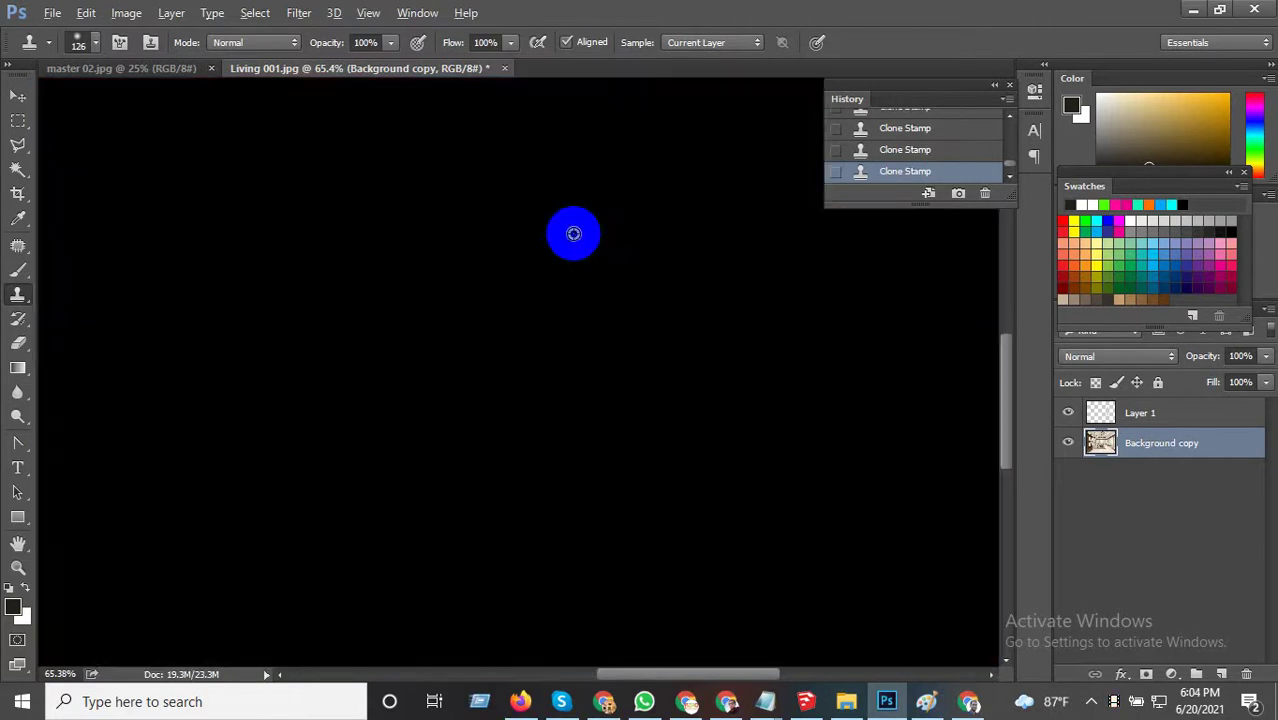
mouse_move(571, 350)
left_mouse_down()
mouse_move(573, 448)
mouse_move(562, 343)
mouse_move(574, 271)
left_mouse_up()
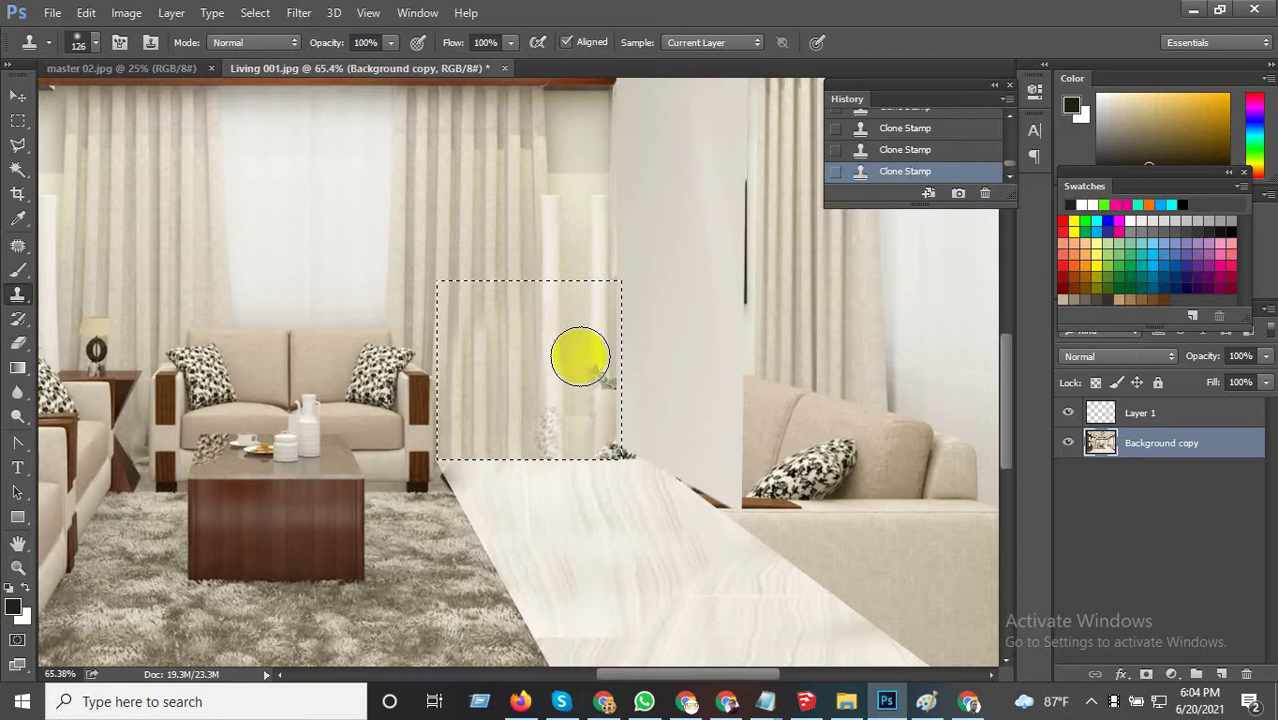
left_click(592, 263, "alt")
mouse_move(605, 380)
left_mouse_down()
mouse_move(594, 365)
mouse_move(567, 448)
left_mouse_up()
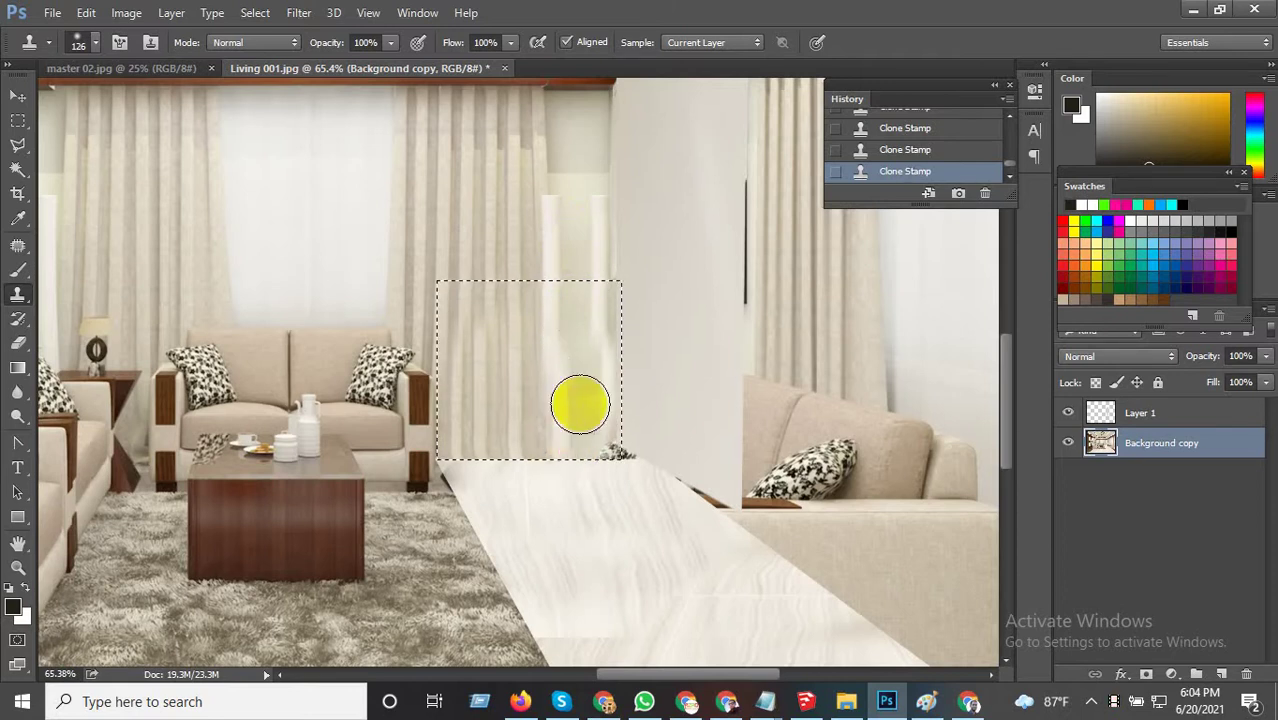
scroll(470, 390, "down", 2, "alt")
scroll(609, 479, "down", 2, "alt")
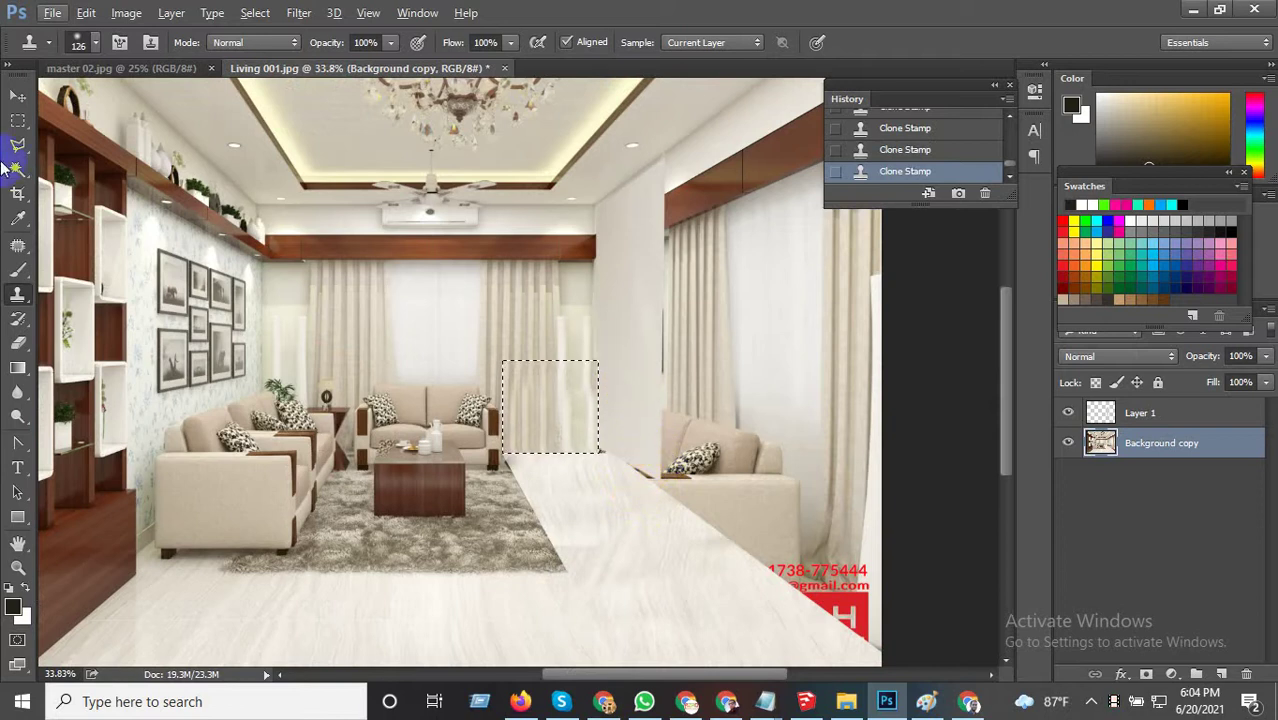
Deselect, then marquee the curtain strip above the gap and stretch it downward with Free Transform.
left_click(18, 120)
left_click(650, 414)
scroll(570, 386, "up", 2, "alt")
scroll(527, 337, "up", 2, "alt")
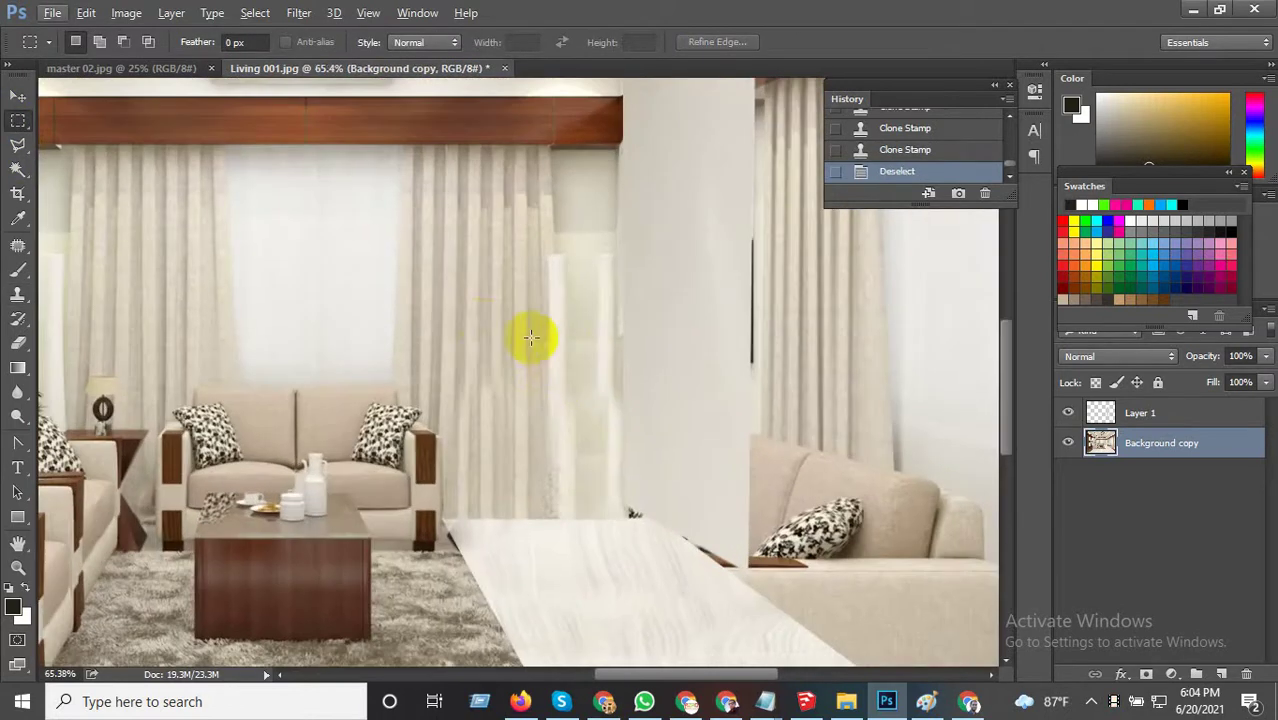
left_click_drag(421, 275, 620, 352)
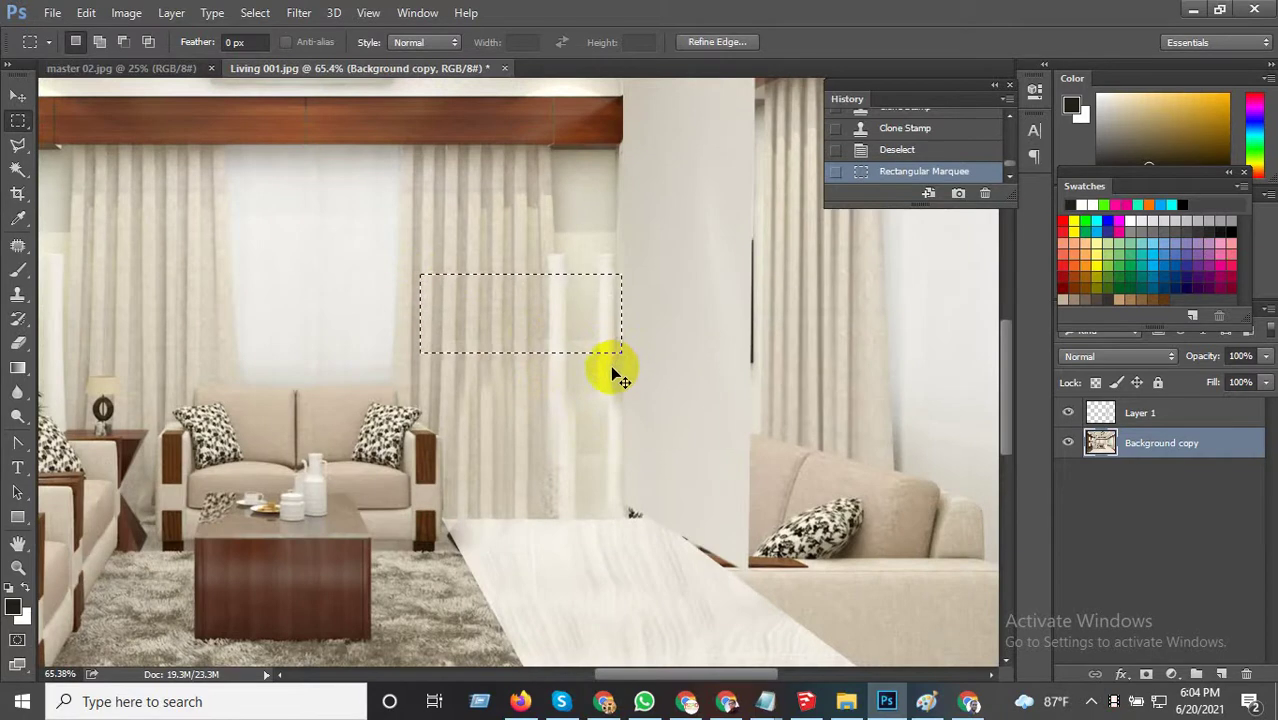
key("ctrl+t")
left_click_drag(522, 350, 522, 415)
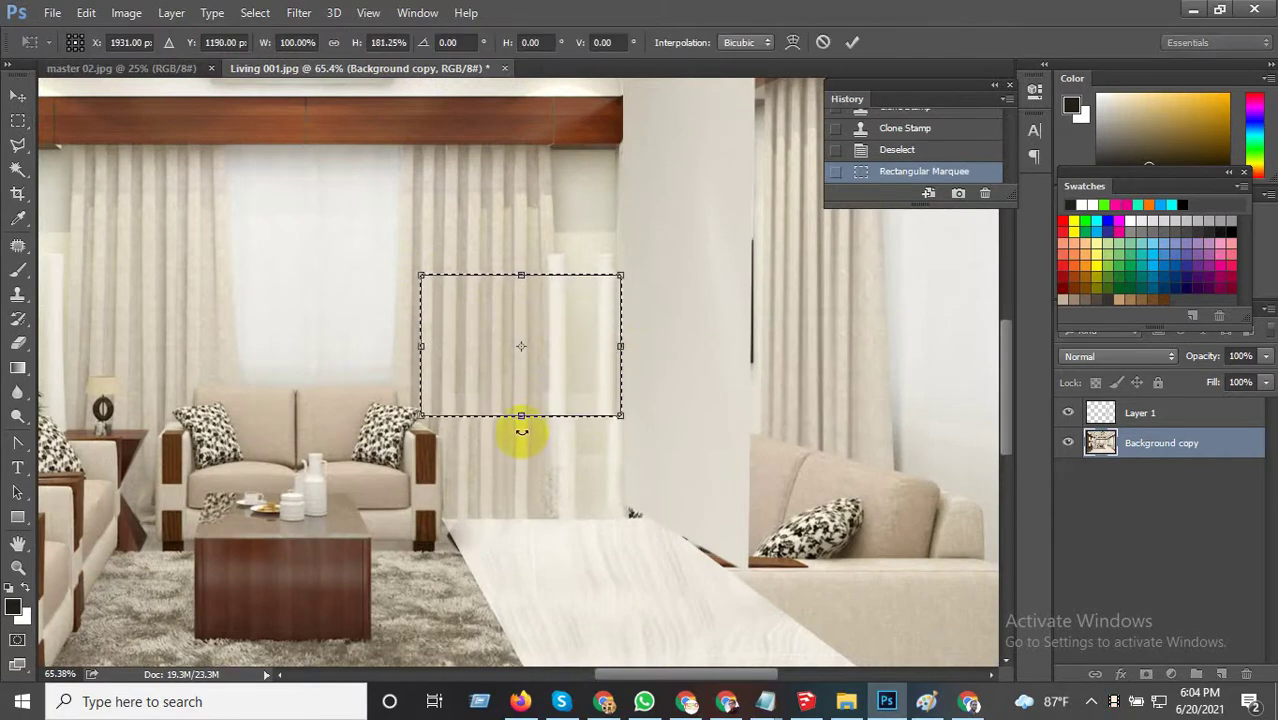
left_click_drag(522, 418, 520, 428)
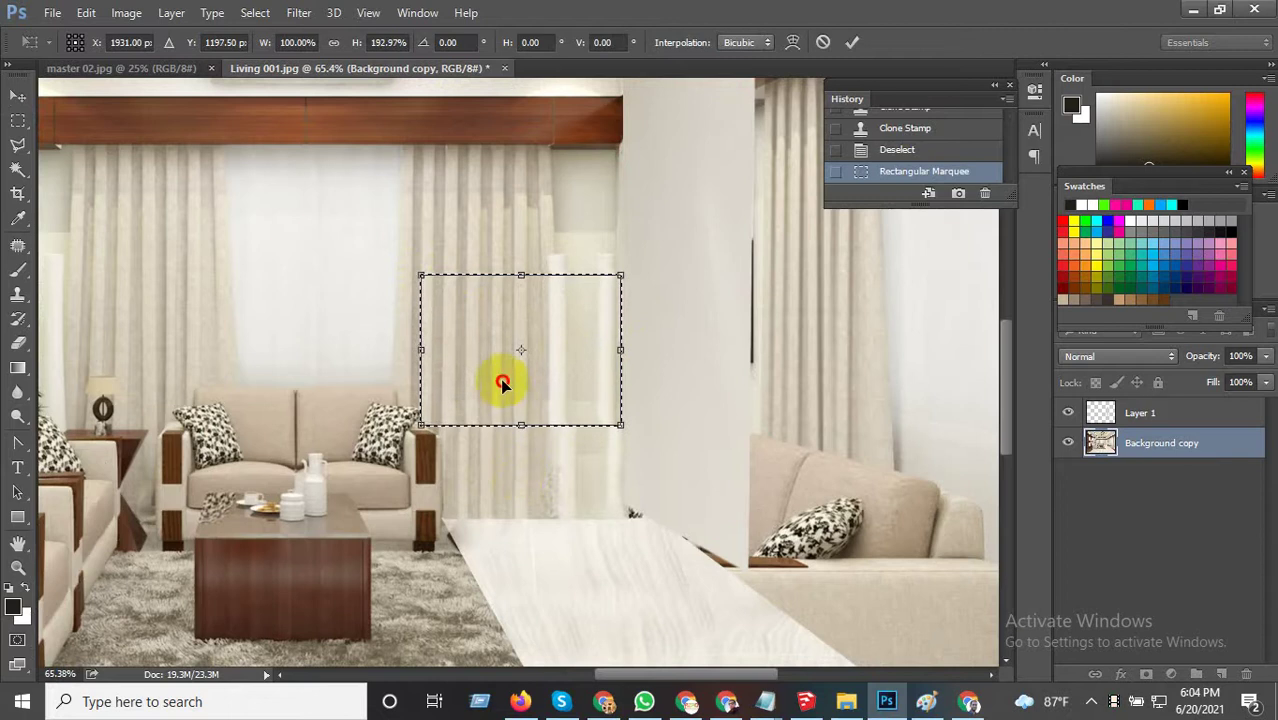
double_click(505, 379)
left_click(536, 494)
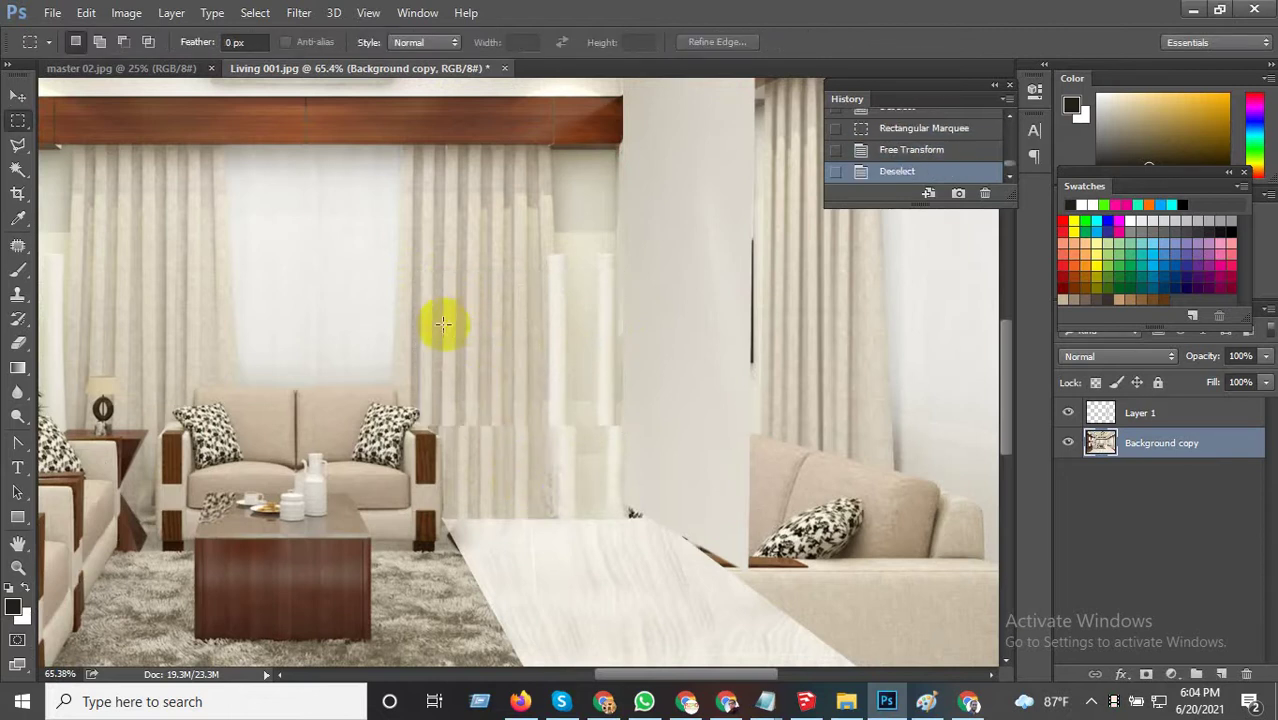
Stretch the lower curtain band down to the floor with Free Transform.
left_click_drag(440, 357, 611, 413)
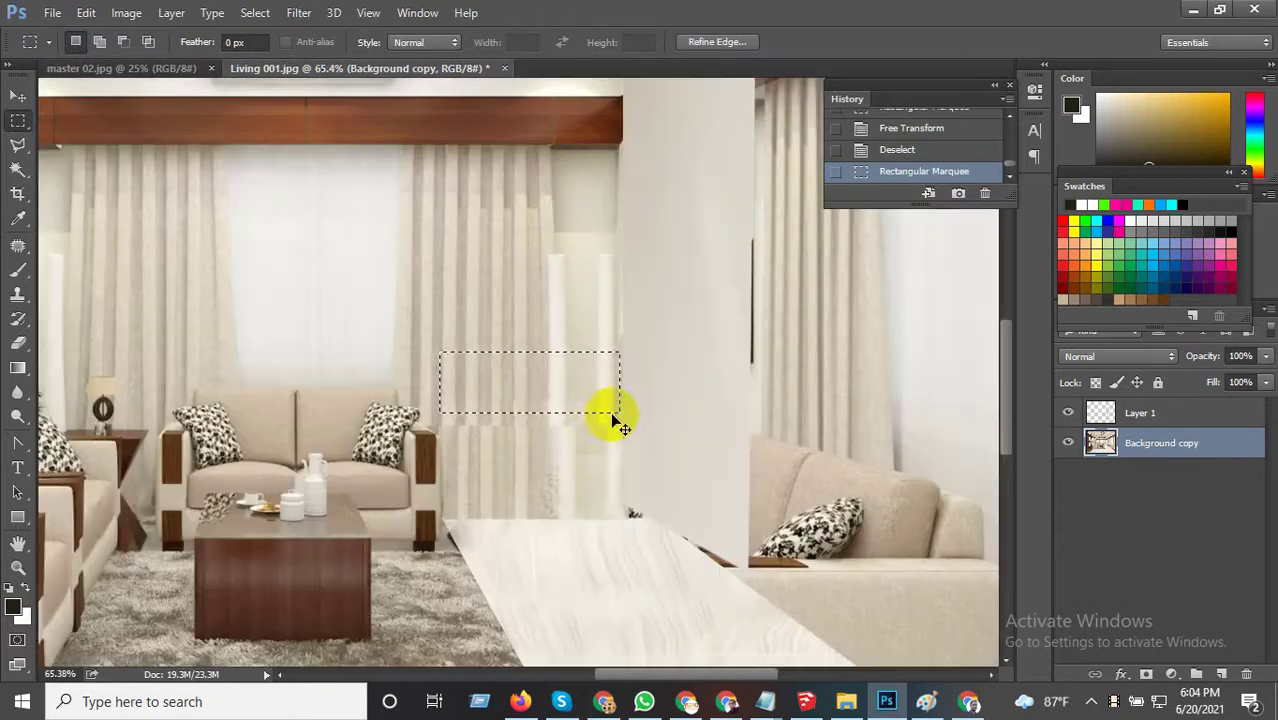
key("ctrl+t")
left_click_drag(533, 414, 535, 524)
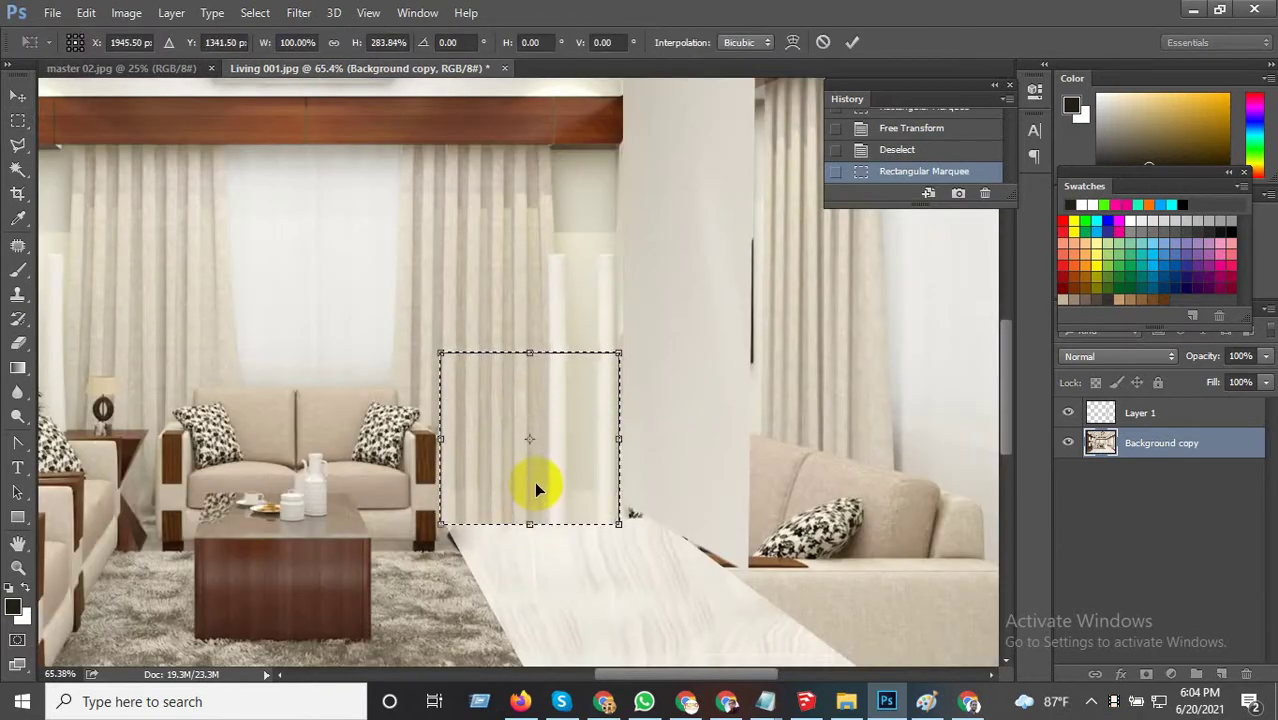
key("Return")
left_click(558, 548)
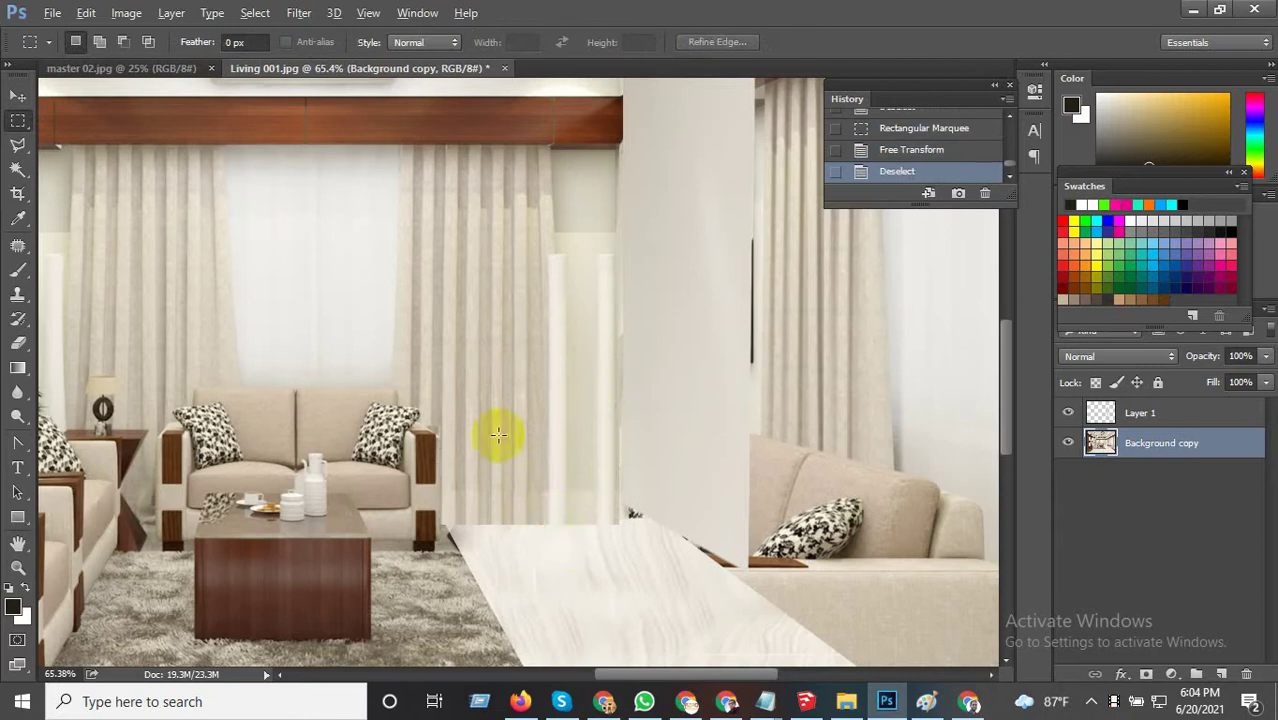
scroll(480, 530, "down", 2)
scroll(430, 510, "down", 2)
scroll(470, 540, "down", 1)
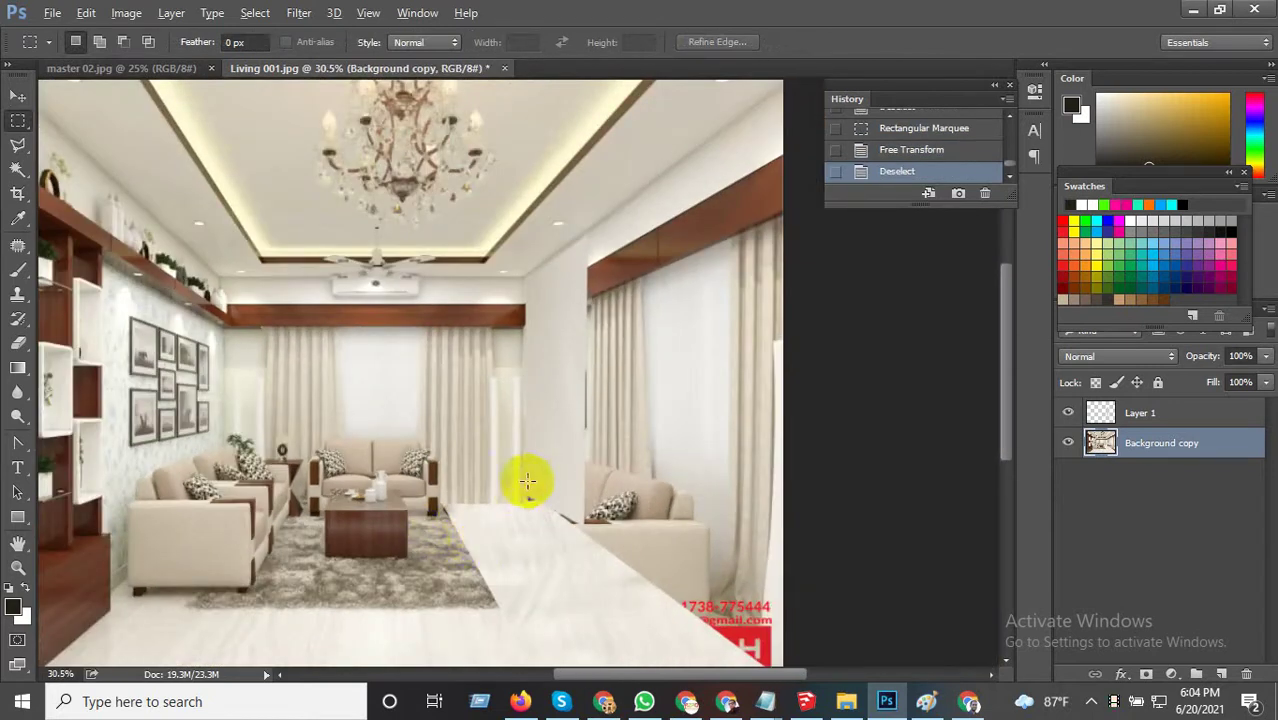
scroll(560, 500, "up", 1)
scroll(680, 520, "up", 1)
scroll(688, 530, "down", 1)
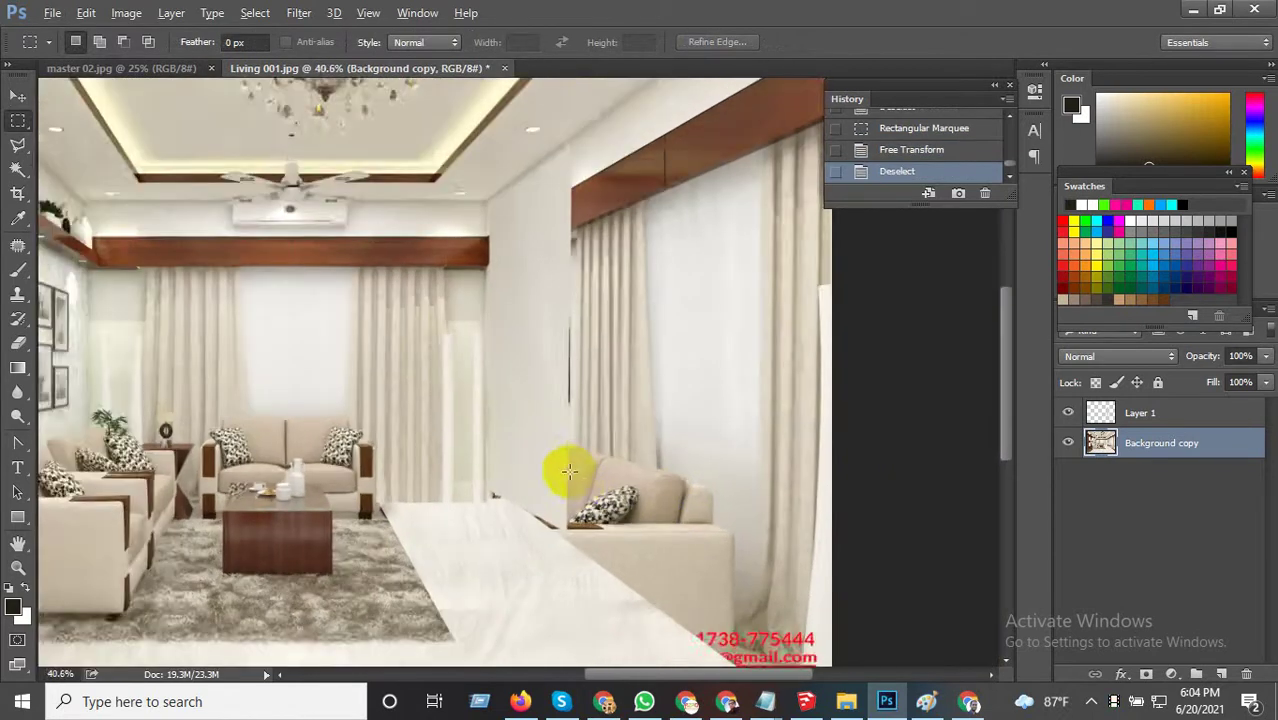
scroll(570, 470, "down", 1)
scroll(570, 480, "up", 1)
scroll(570, 514, "up", 1)
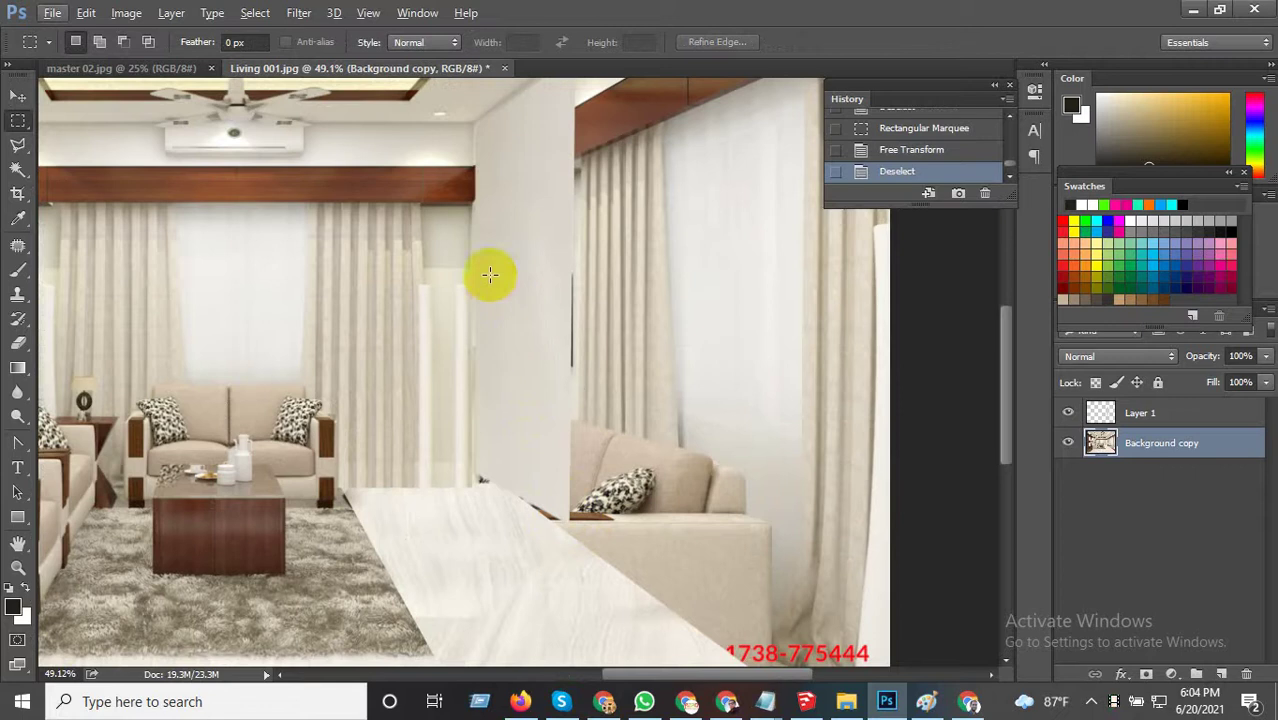
Select a narrow strip of pillar wall and move it up and to the right.
left_click_drag(489, 274, 530, 414)
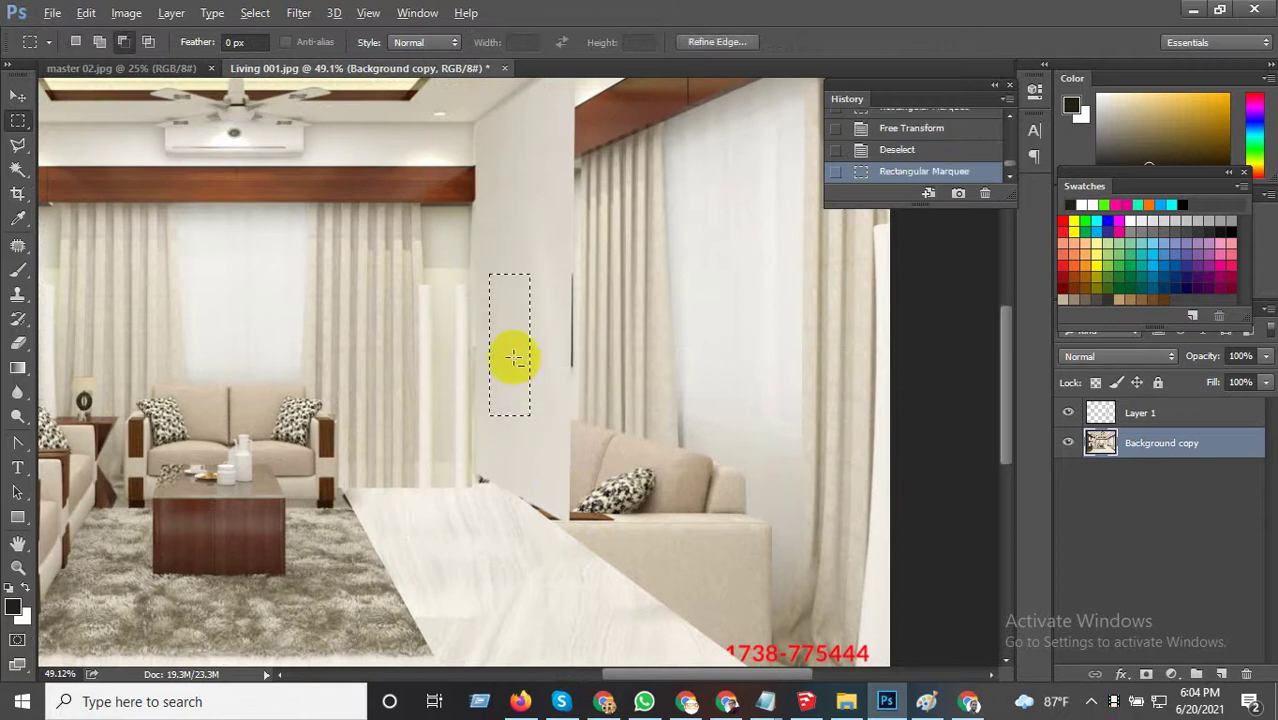
left_click(18, 95)
scroll(500, 428, "up", 1)
left_click_drag(500, 428, 553, 415)
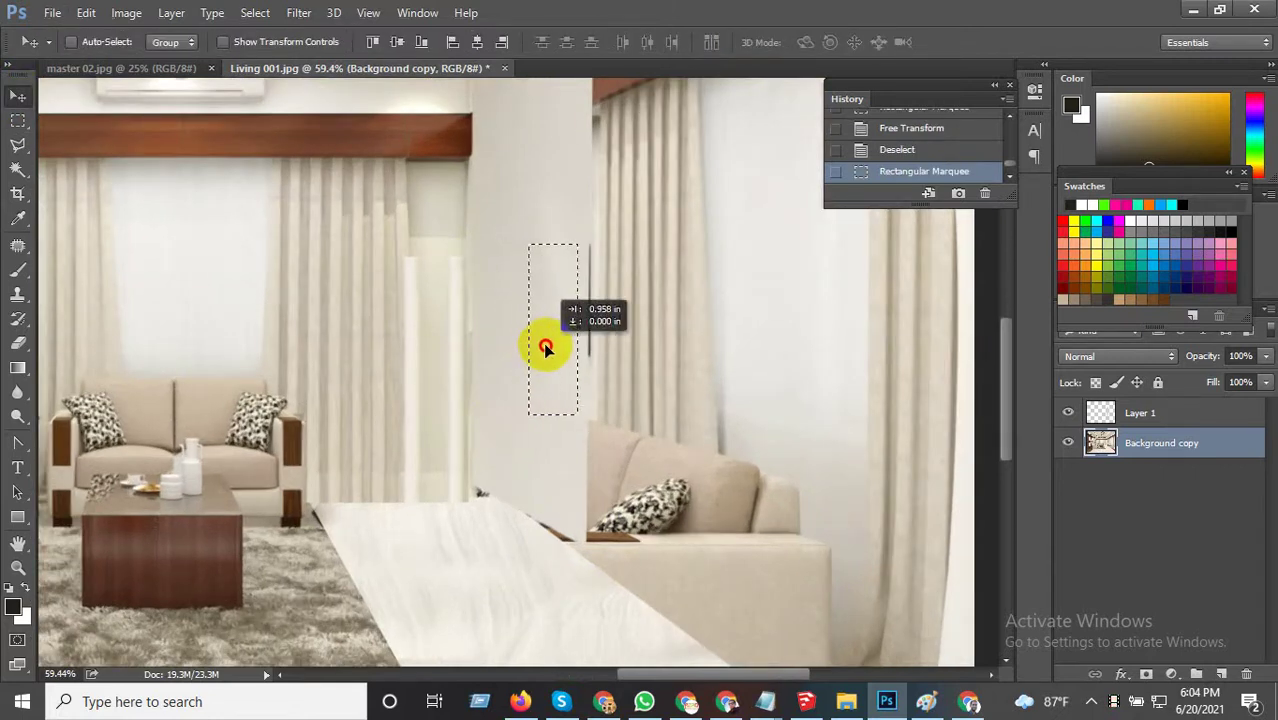
key("ctrl+r")
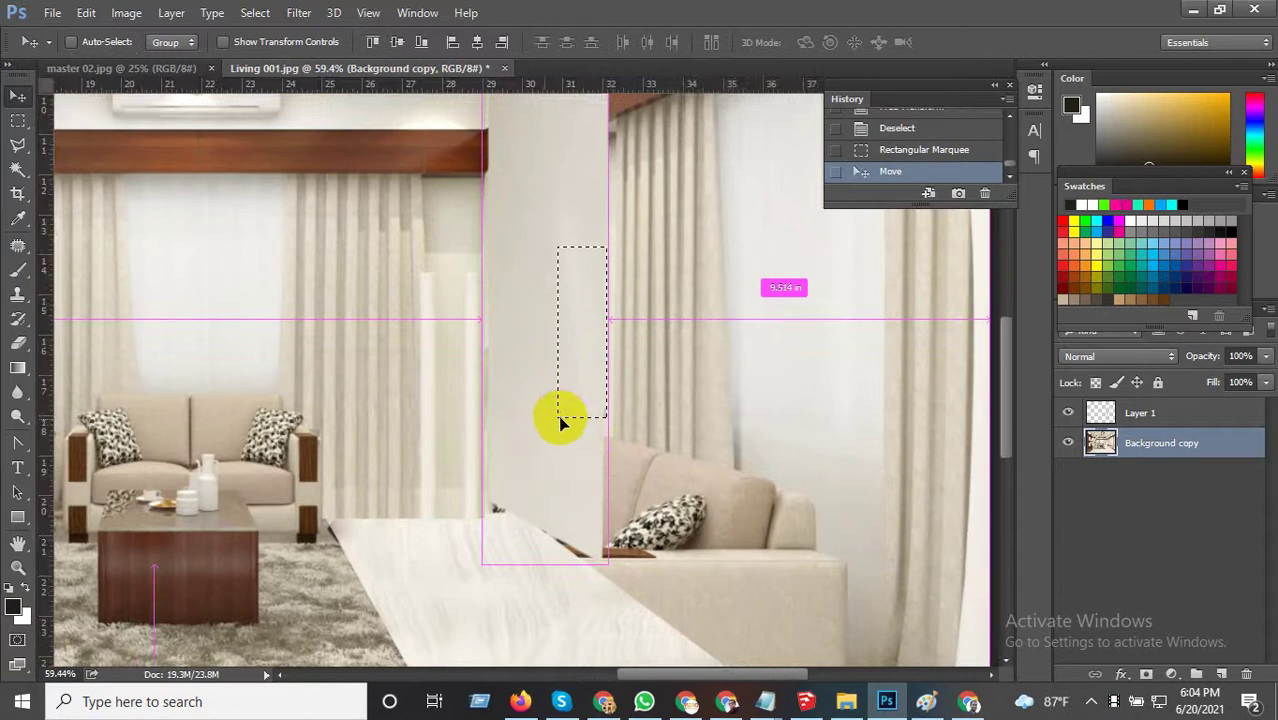
key("ctrl+r")
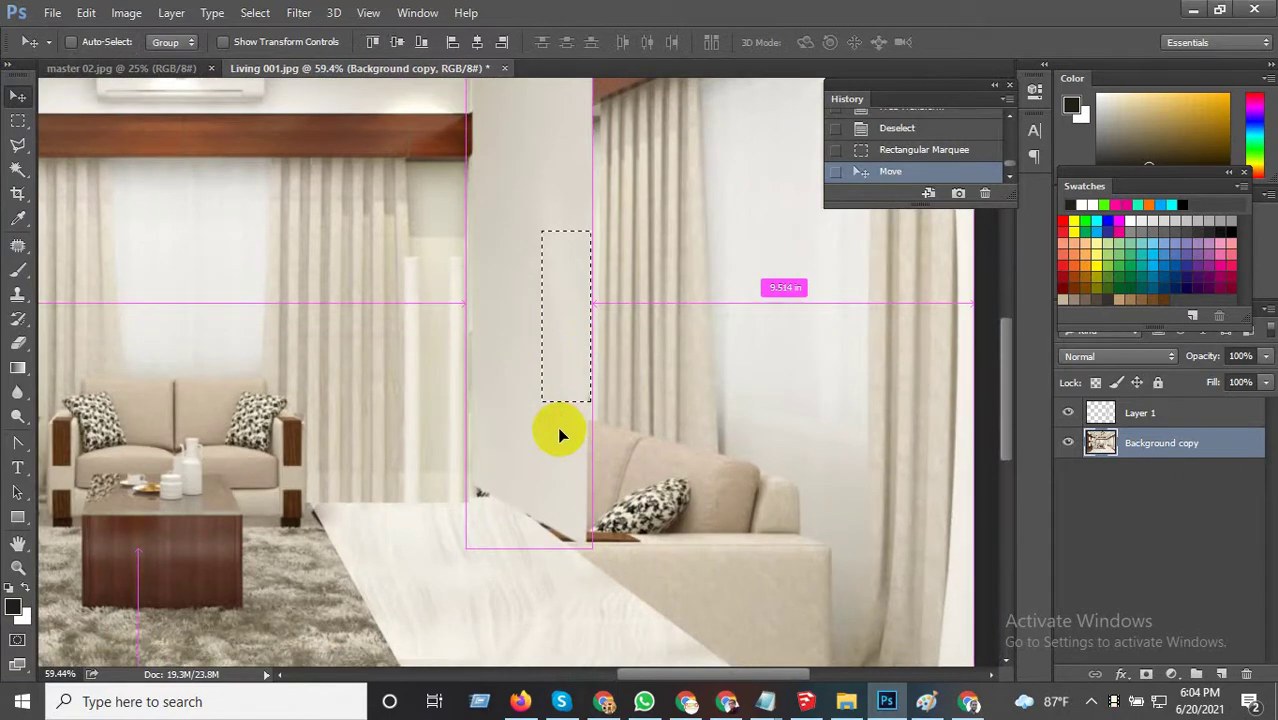
Stretch the strip down and skew its bottom edge along the angled tabletop, then deselect.
key("ctrl+t")
scroll(565, 405, "down", 1, "alt")
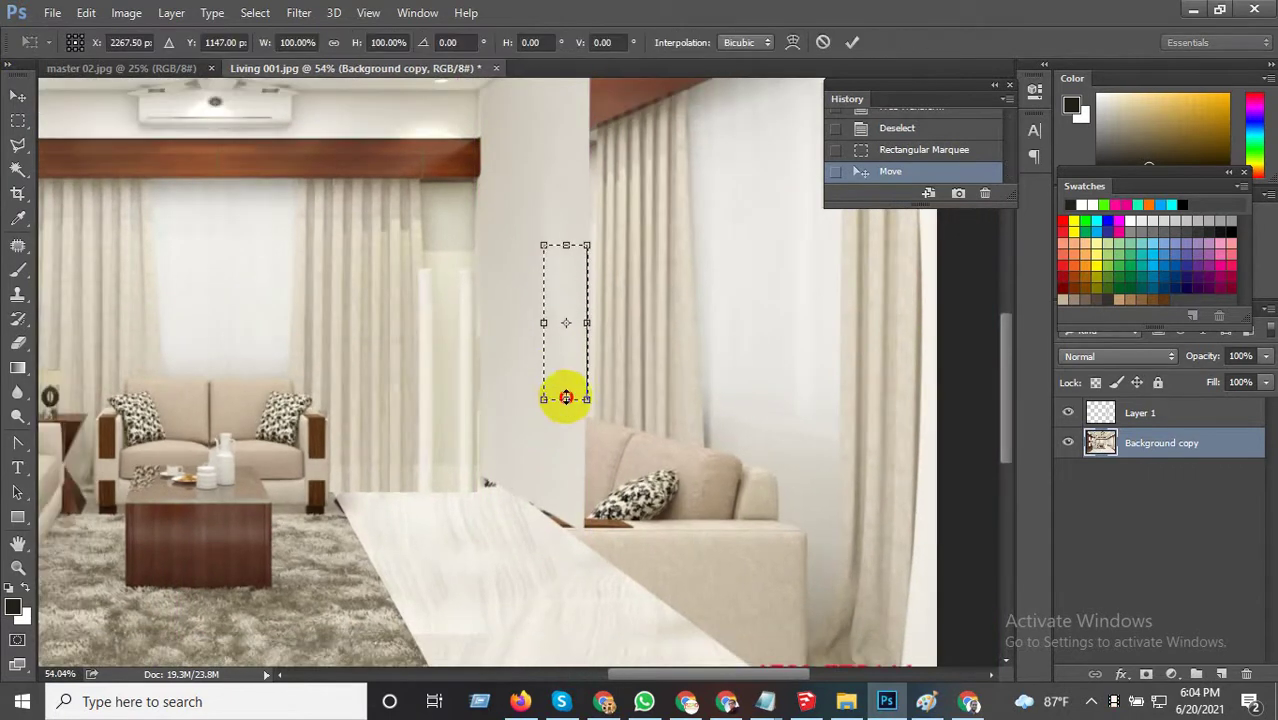
left_click_drag(565, 403, 568, 514)
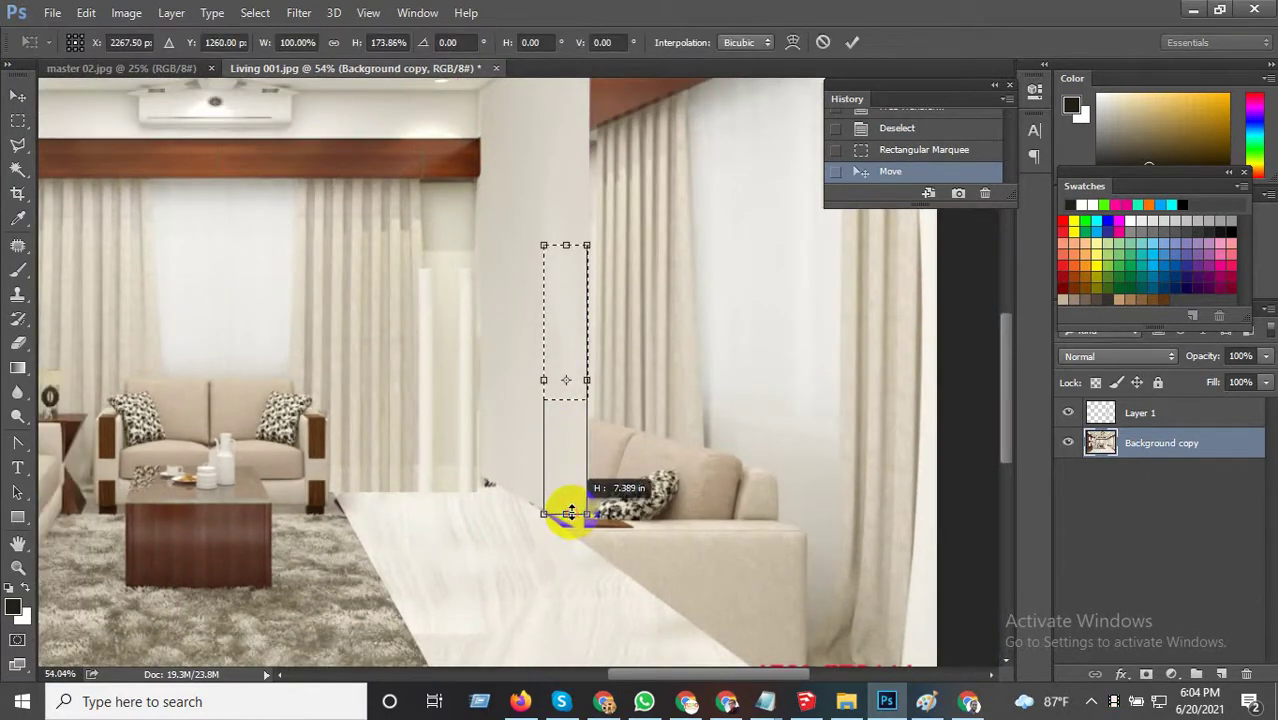
scroll(600, 560, "up", 4, "alt")
scroll(598, 558, "up", 4, "alt")
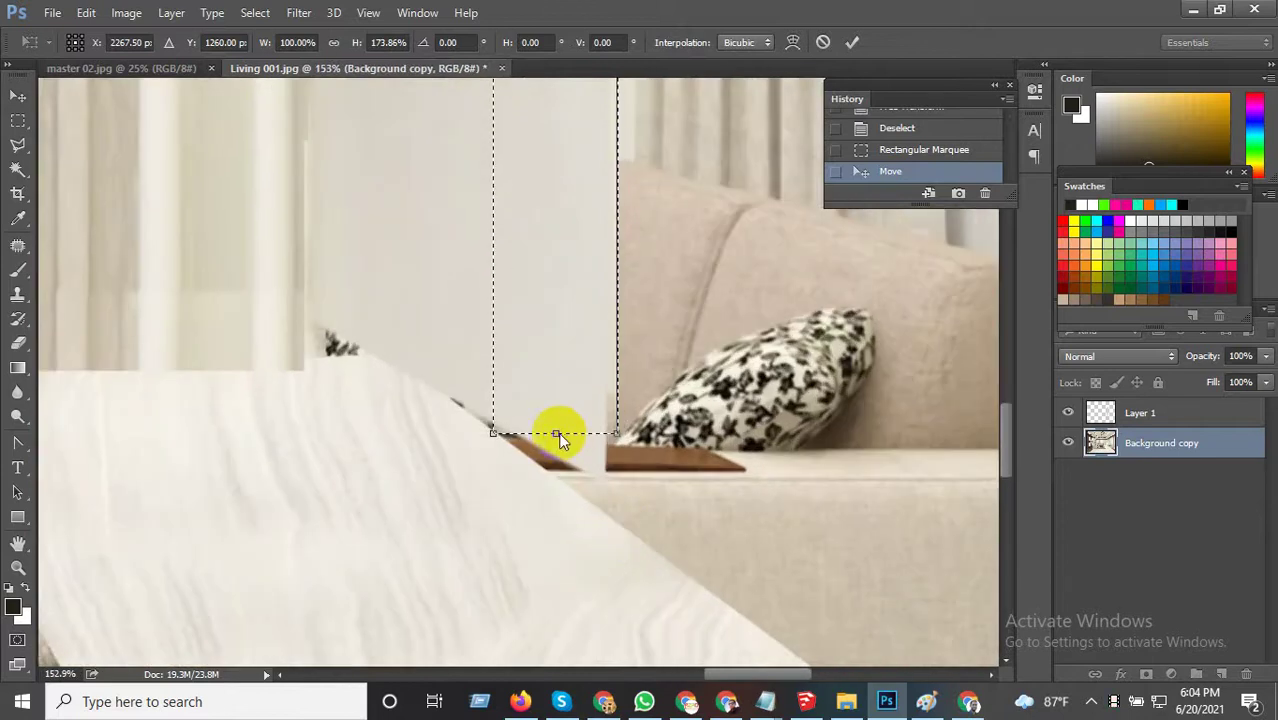
left_click_drag(553, 430, 560, 412)
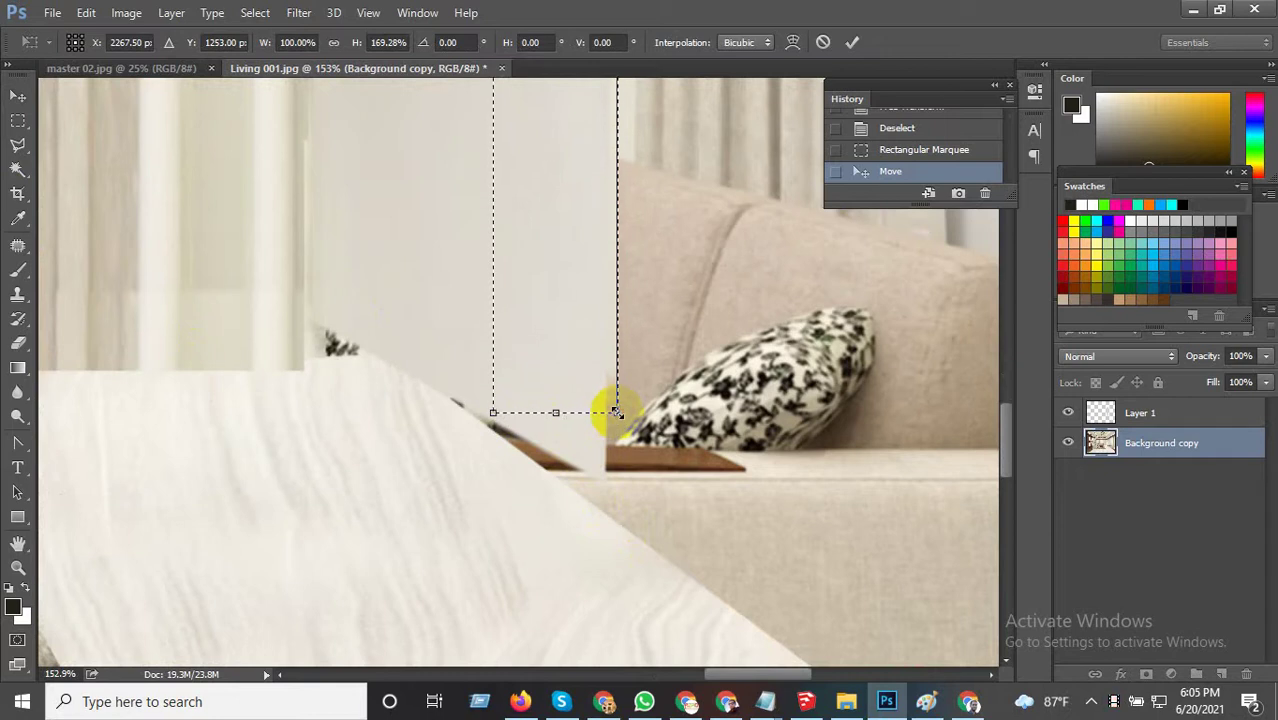
left_click_drag(617, 413, 614, 519)
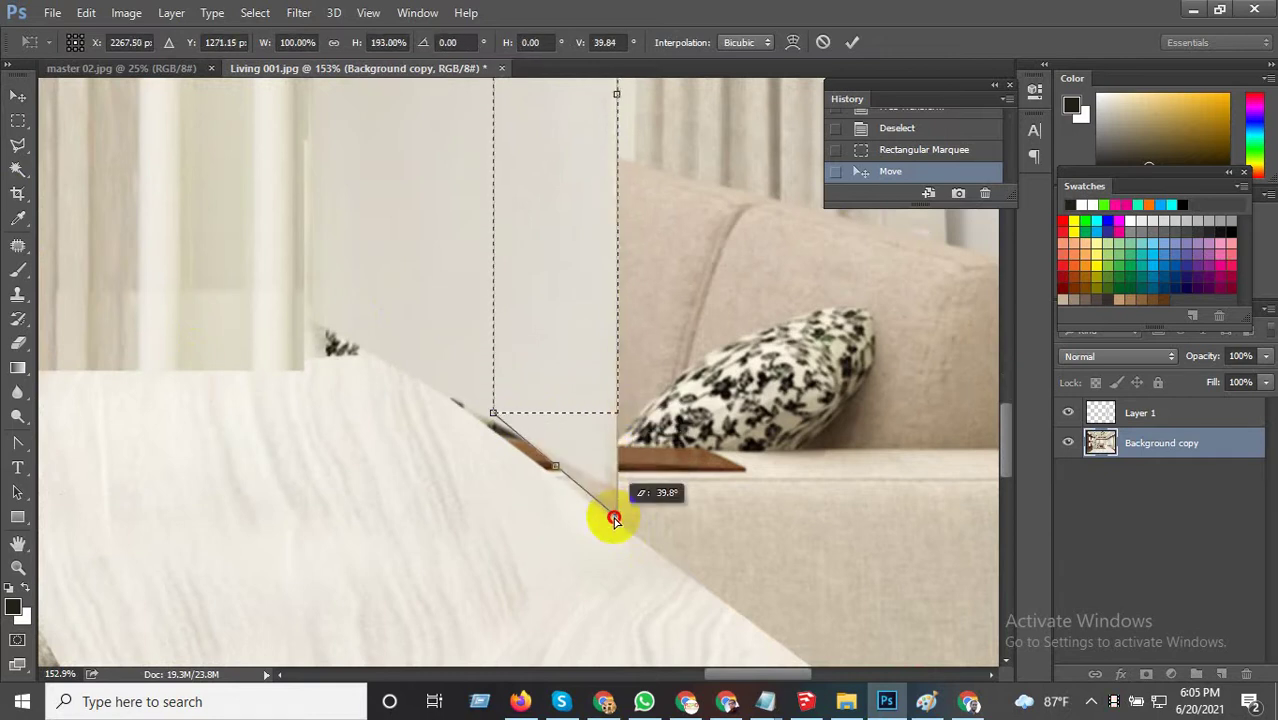
left_click_drag(492, 412, 491, 425)
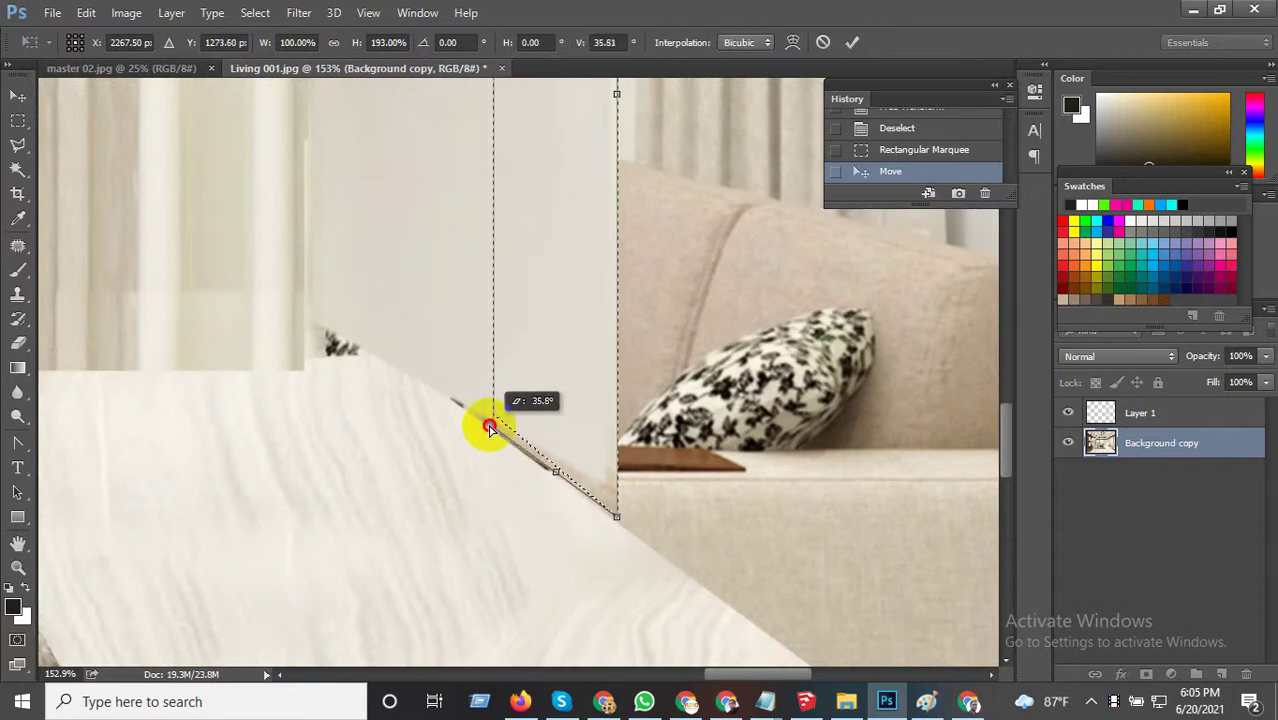
left_click_drag(491, 432, 492, 432)
left_click_drag(616, 516, 617, 522)
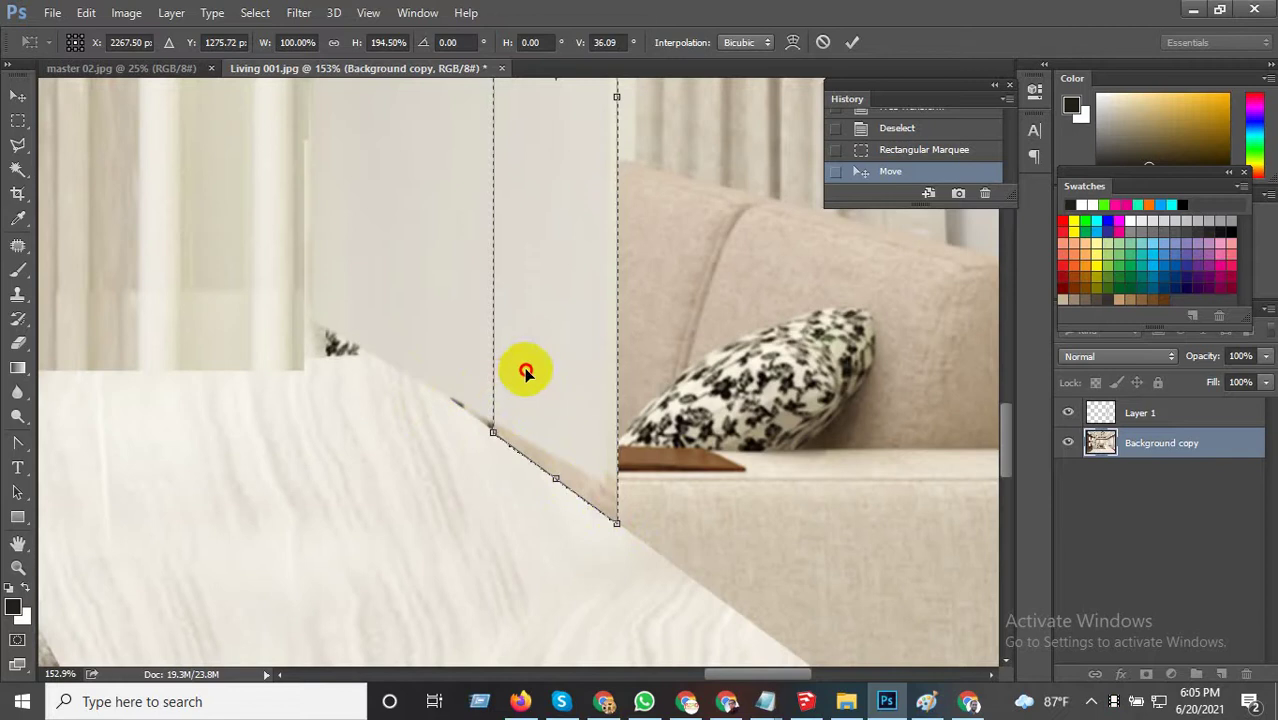
key("Return")
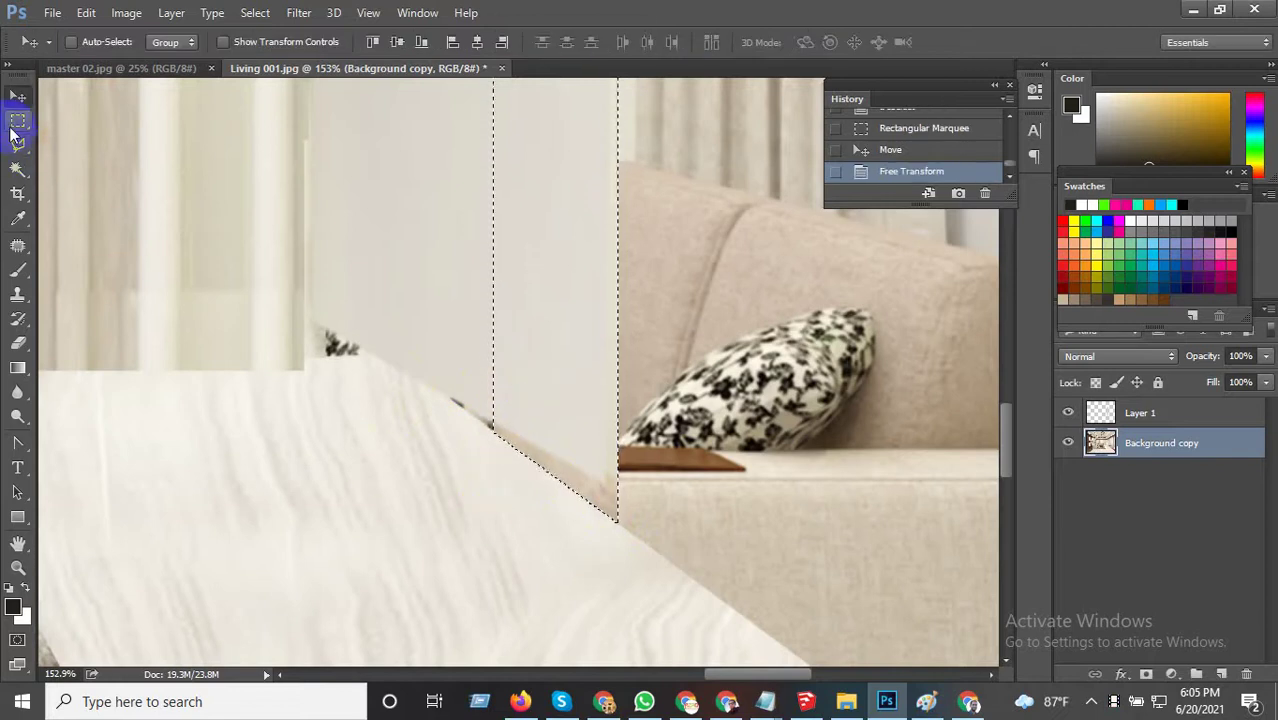
key("m")
key("ctrl+d")
Patch the cushion fragment above the tabletop with wall texture dragged from above.
scroll(308, 371, "up", 1)
scroll(427, 503, "up", 1)
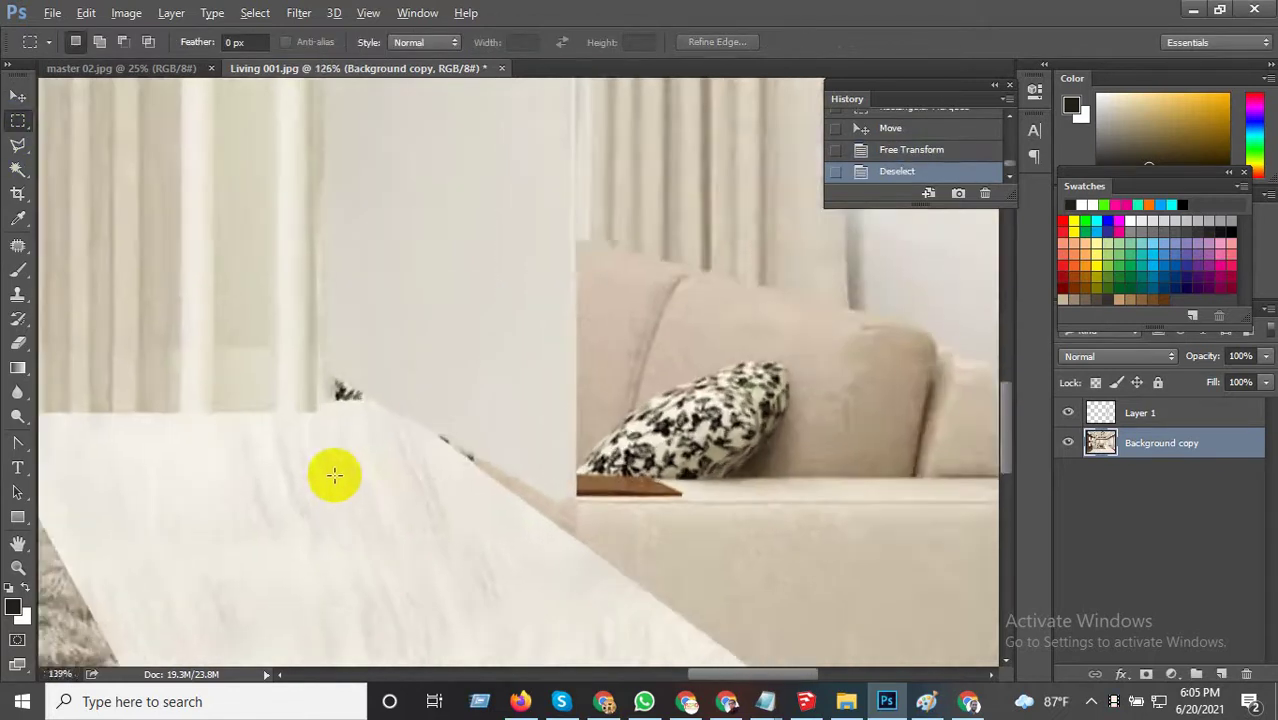
scroll(334, 474, "up", 1)
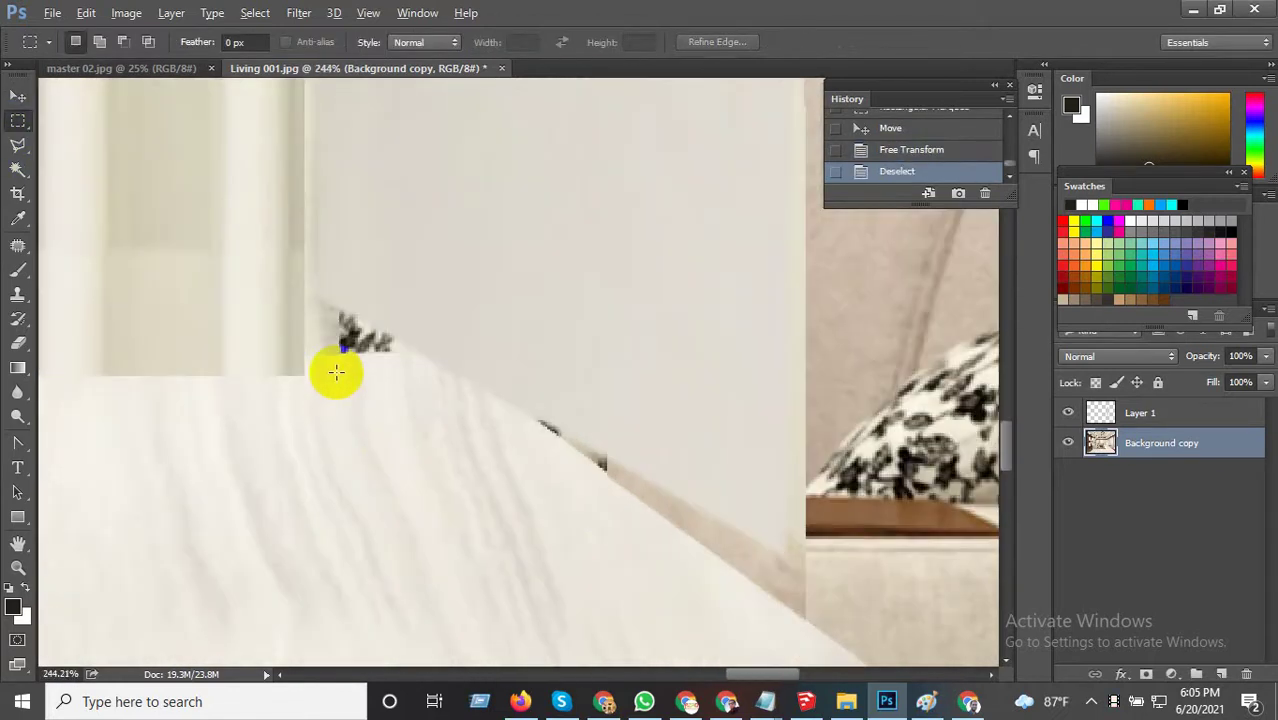
left_click(20, 245)
mouse_move(332, 318)
left_mouse_down()
mouse_move(400, 340)
mouse_move(300, 305)
mouse_move(525, 205)
left_mouse_up()
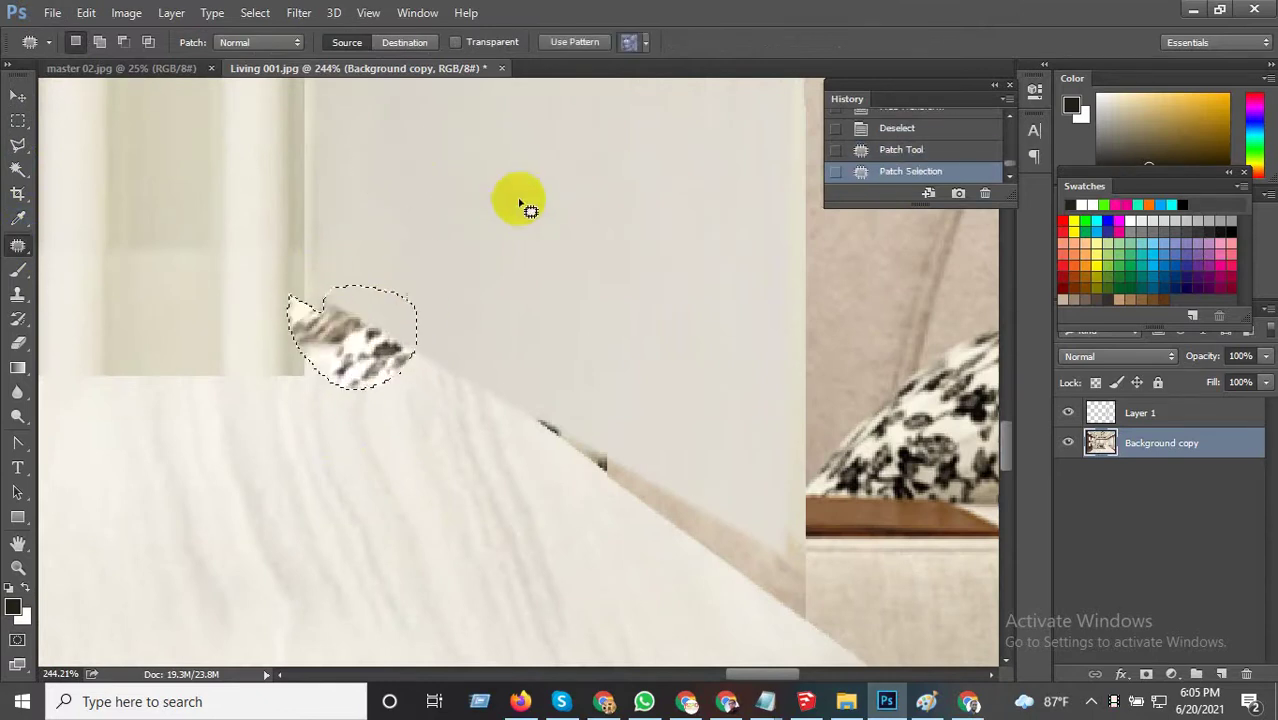
scroll(370, 350, "down", 2)
left_click_drag(358, 345, 390, 218)
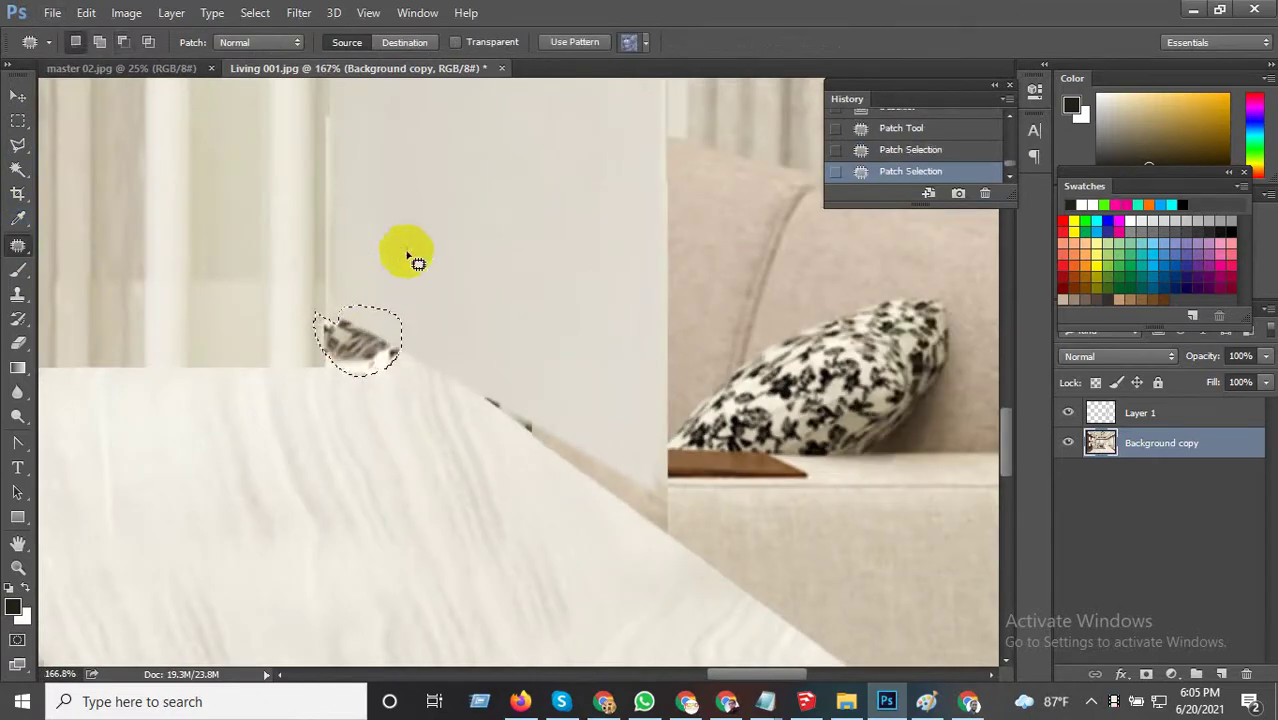
key("ctrl+z")
scroll(436, 376, "down", 1)
scroll(436, 376, "down", 1)
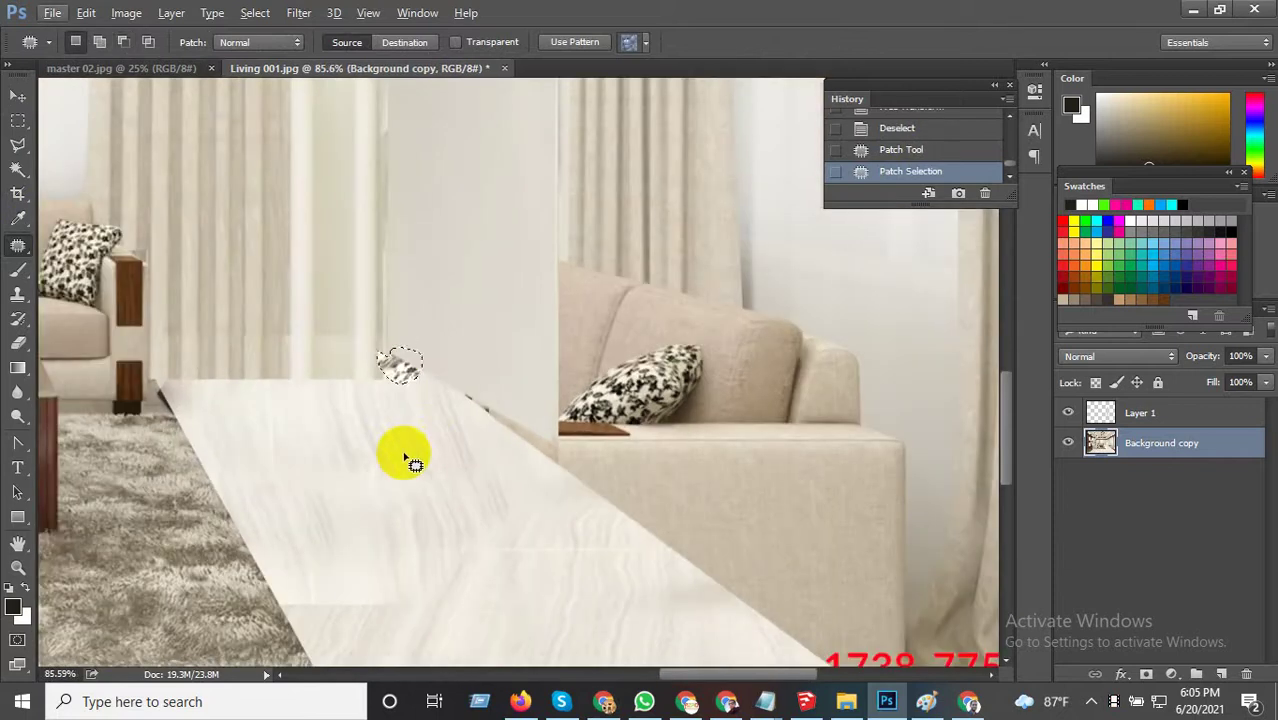
left_click(407, 443)
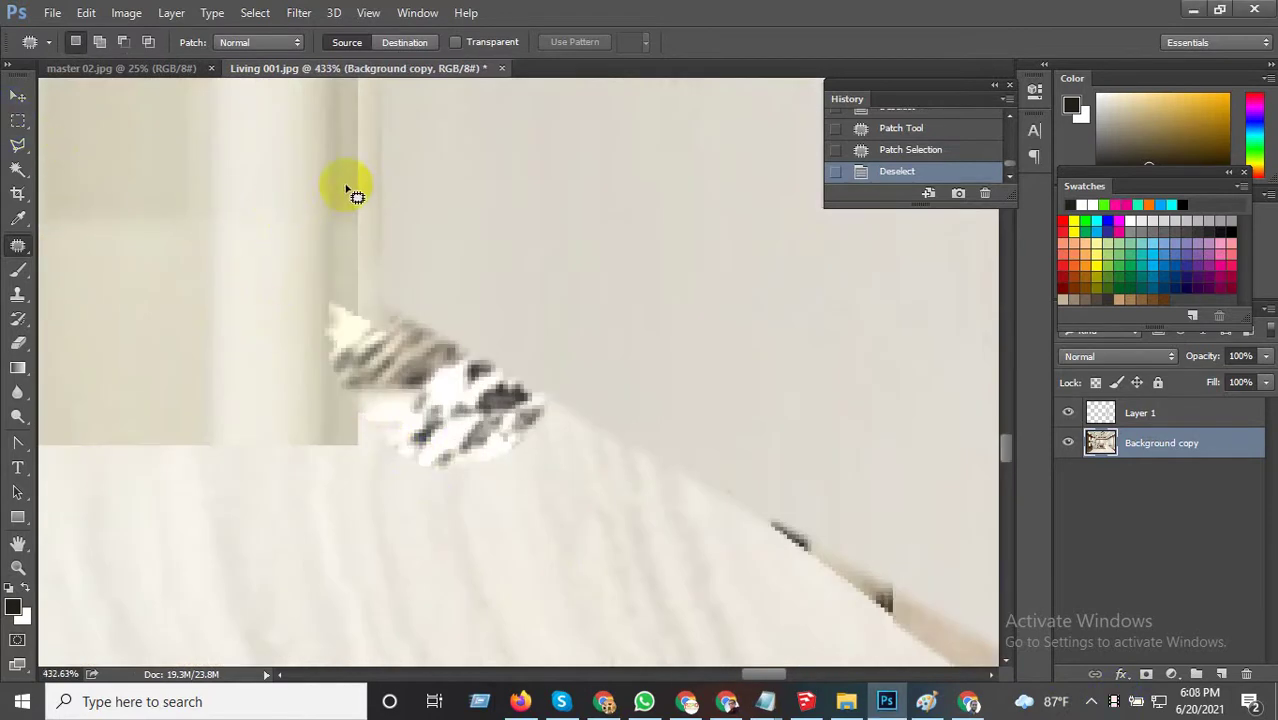
Outline the remaining cushion fragment with a Polygonal Lasso selection.
left_click(24, 146)
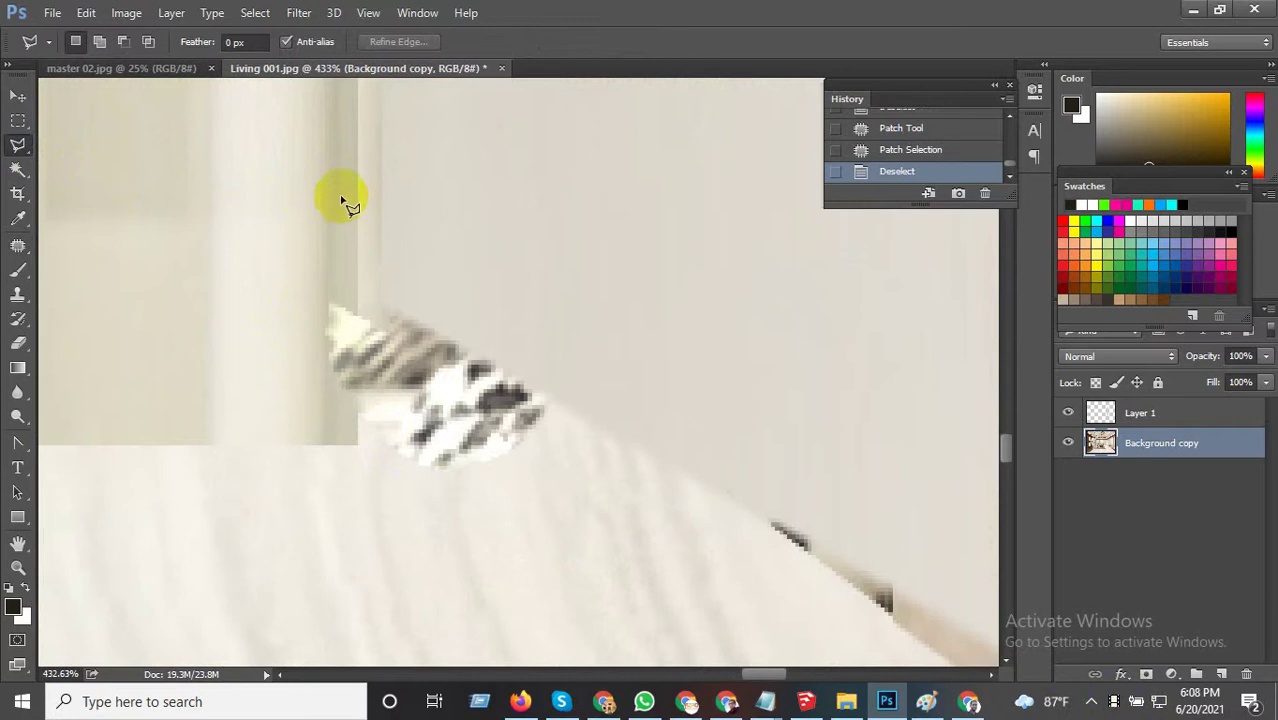
left_click_drag(337, 180, 338, 310)
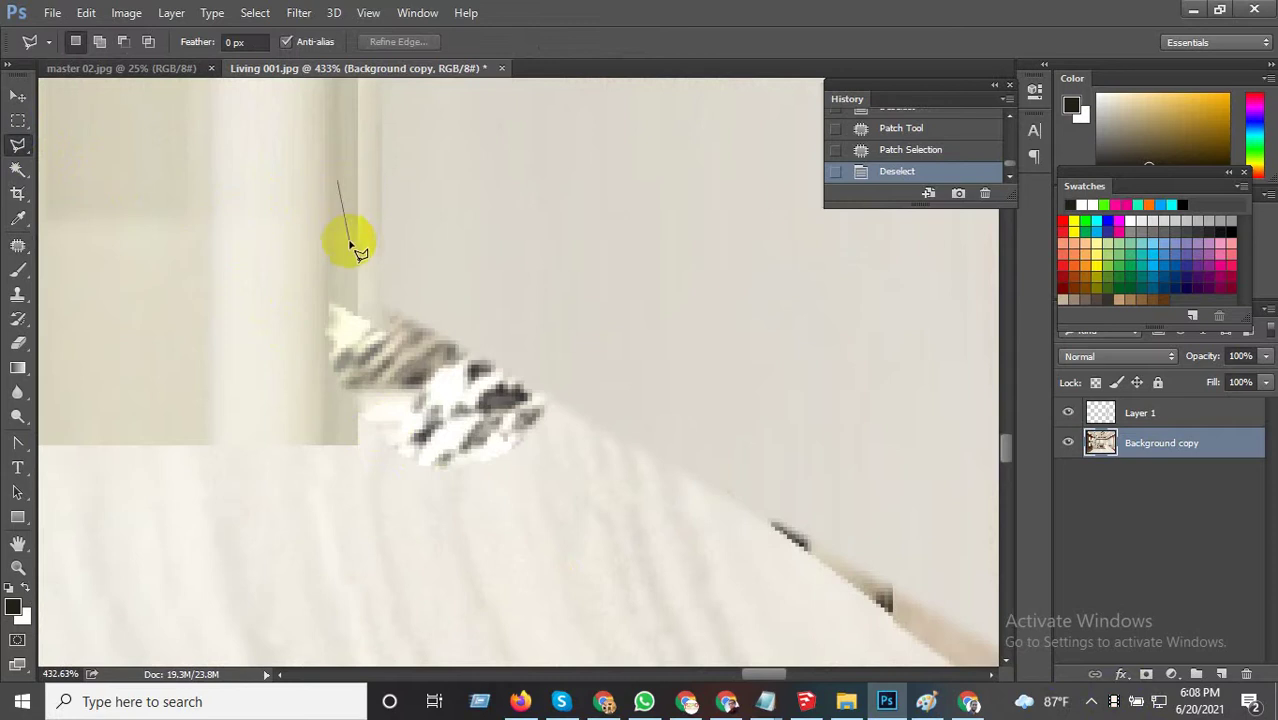
mouse_move(340, 290)
left_mouse_down()
mouse_move(314, 440)
mouse_move(585, 463)
mouse_move(319, 276)
mouse_move(322, 328)
left_mouse_up()
double_click(322, 328)
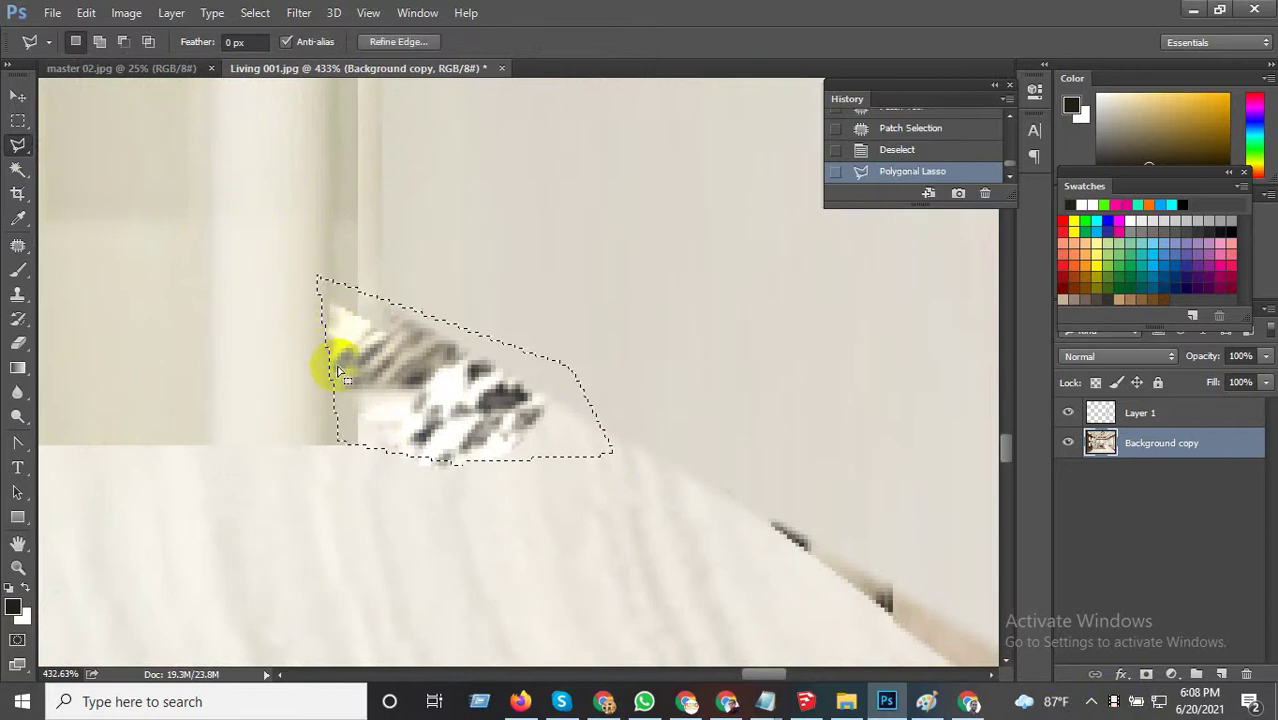
Clone clean wall texture over the fragment on Layer 1.
scroll(142, 388, "down", 1)
left_click(20, 293)
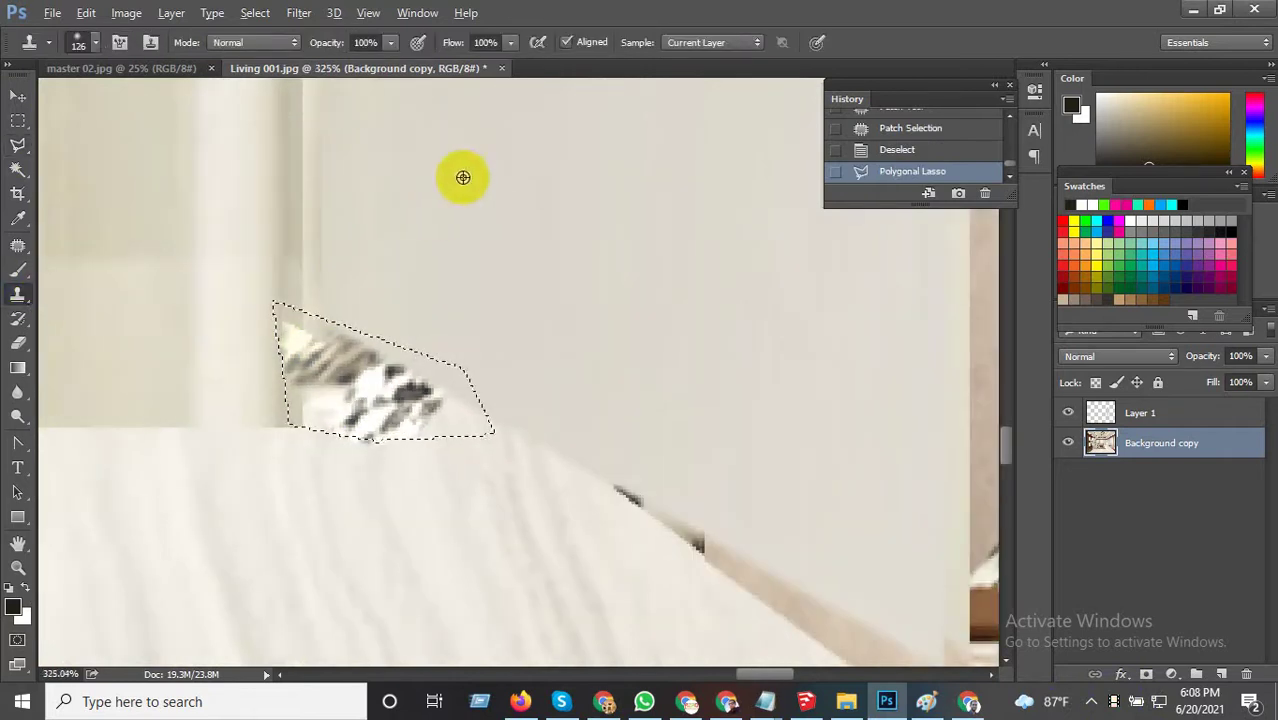
scroll(505, 450, "down", 1)
scroll(500, 475, "down", 1)
left_click(516, 295)
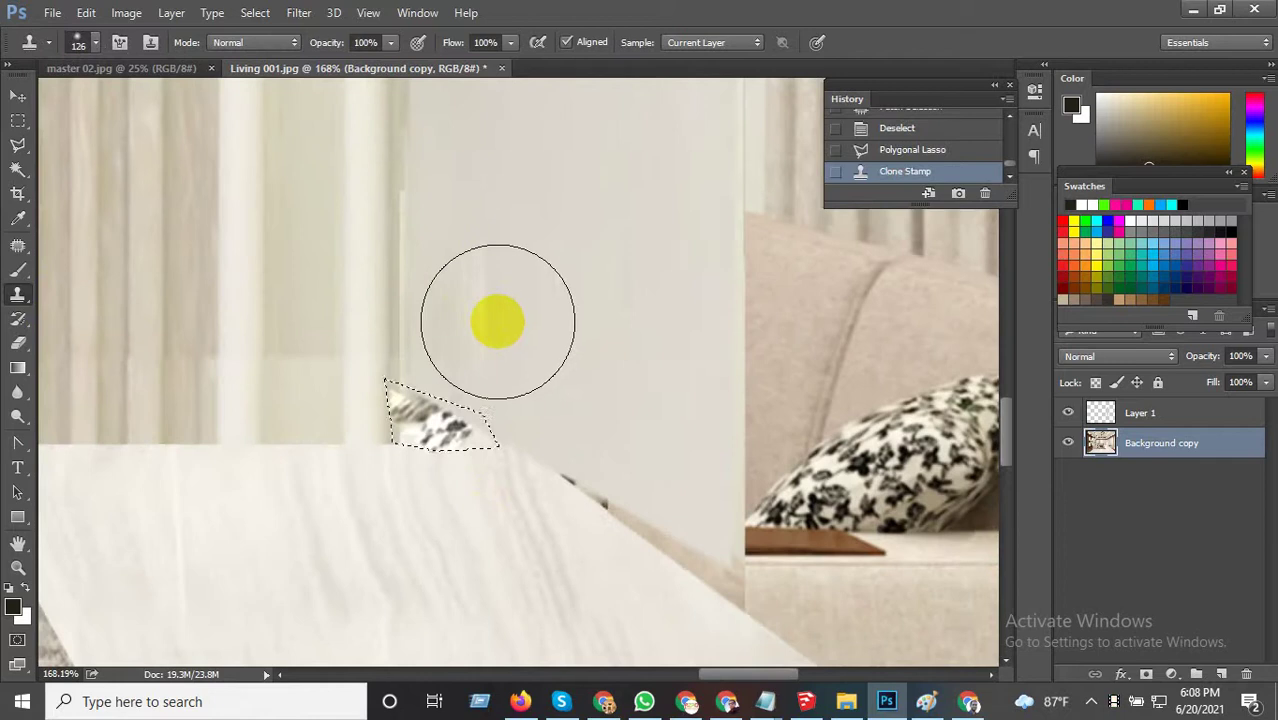
left_click(513, 280, "alt")
left_click_drag(459, 376, 445, 408)
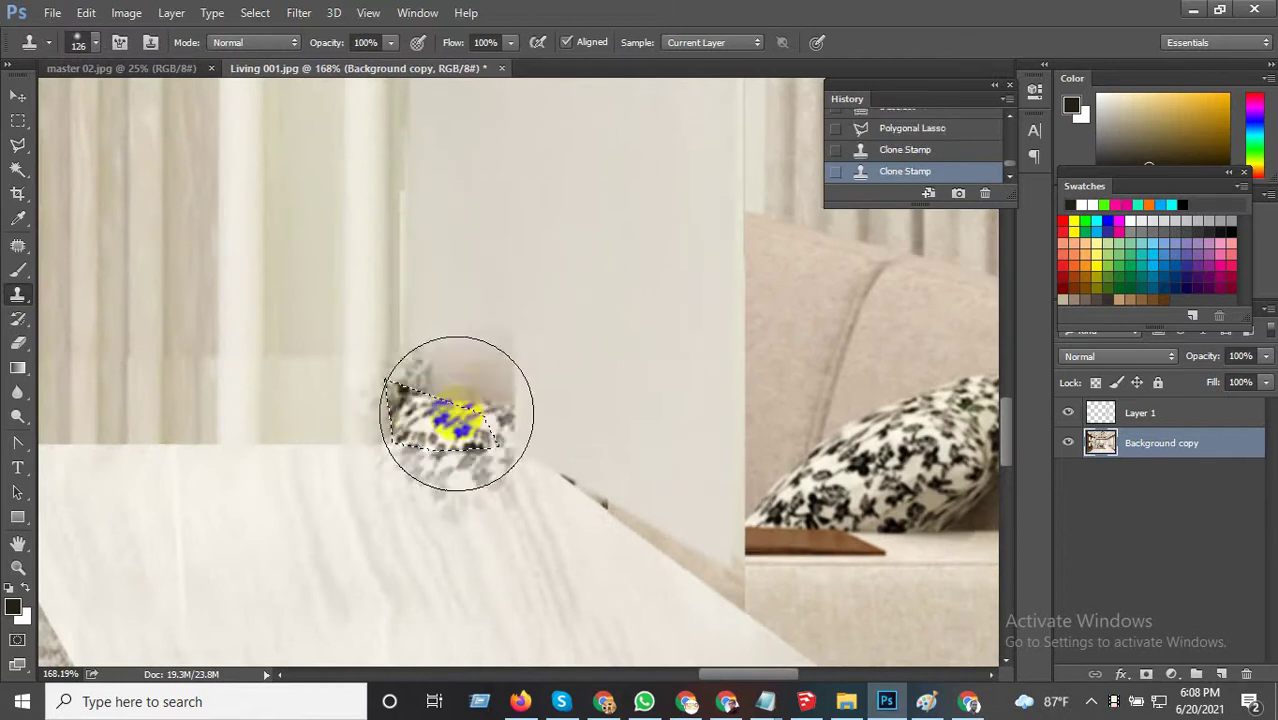
left_click(425, 376)
scroll(528, 318, "down", 1)
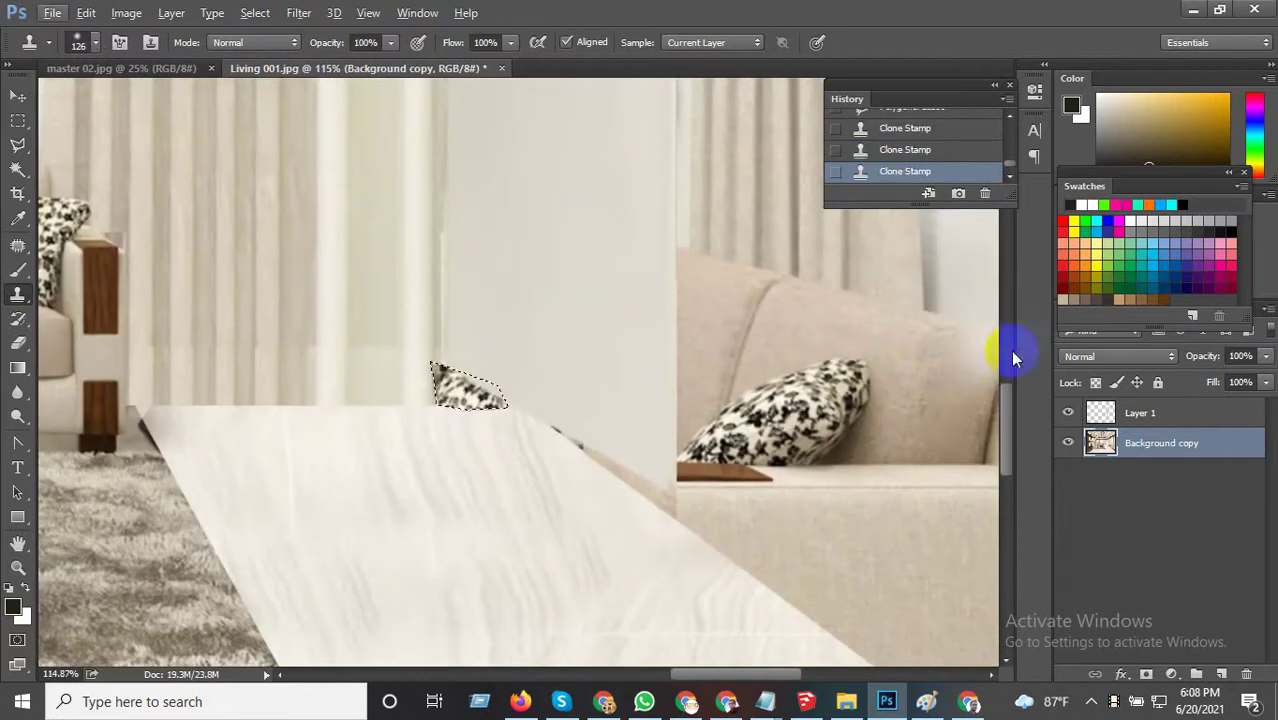
left_click(1130, 412)
left_click(578, 281, "alt")
left_click_drag(450, 370, 513, 357)
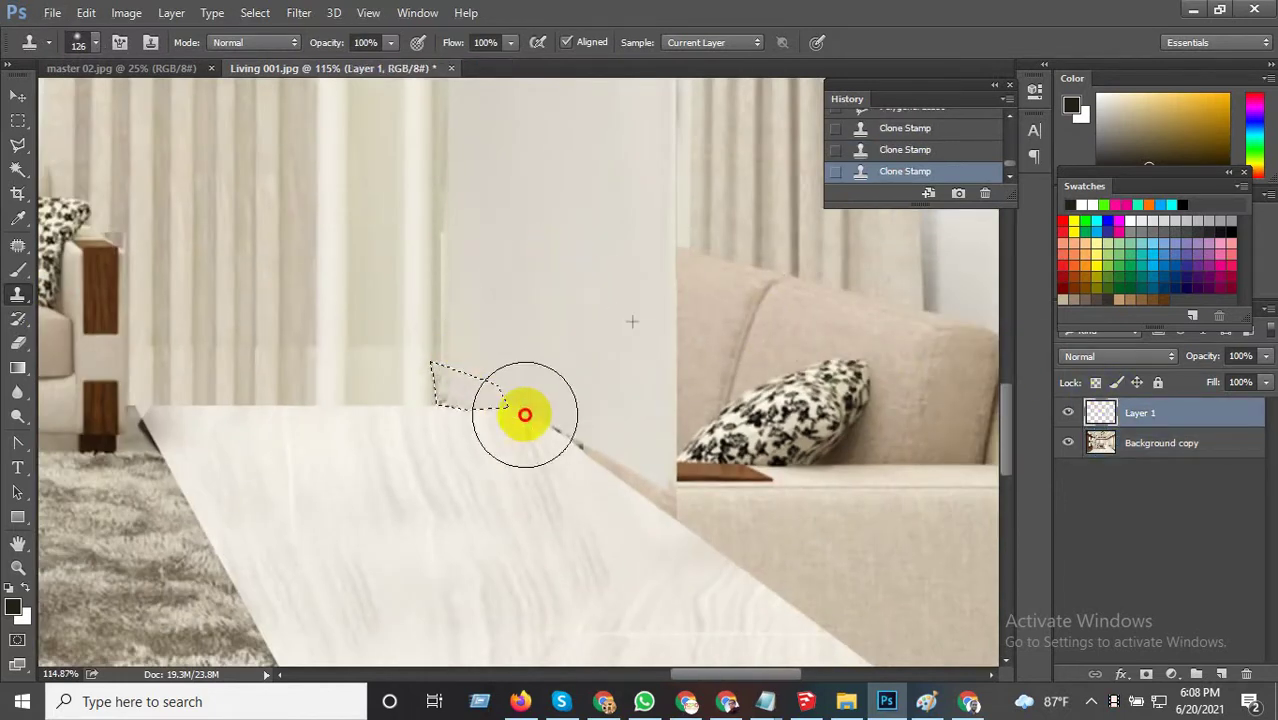
Marquee a rectangle of curtain beside the wall and dismiss the transform error.
left_click(18, 120)
left_click(237, 194)
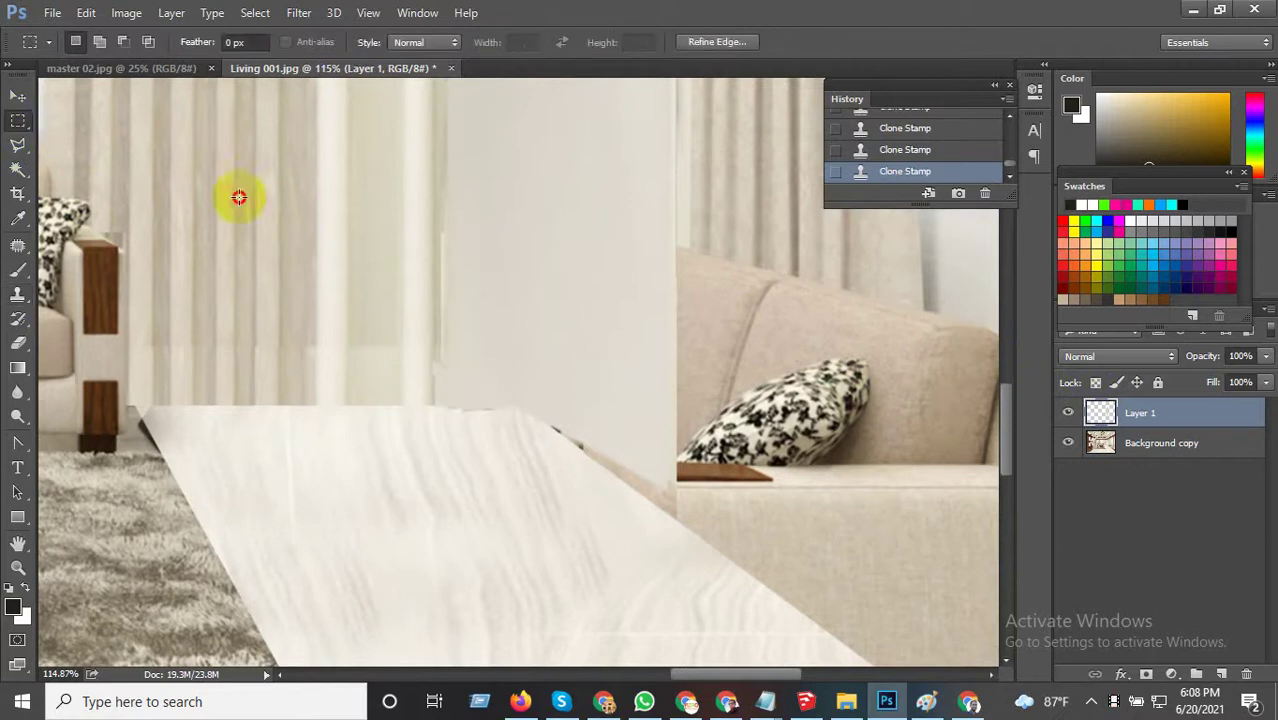
scroll(462, 457, "down", 2)
scroll(465, 470, "down", 2)
scroll(465, 470, "down", 1)
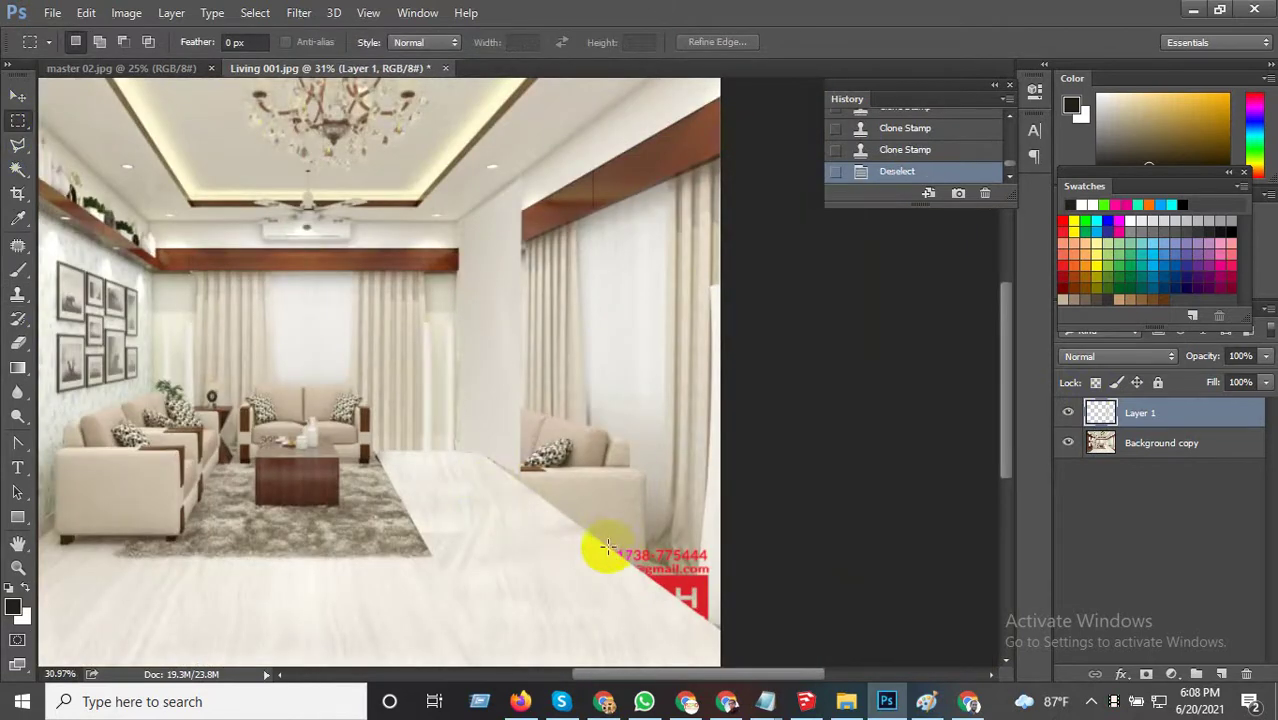
scroll(599, 549, "down", 1)
scroll(565, 557, "down", 1)
scroll(648, 563, "up", 1)
scroll(600, 420, "up", 1)
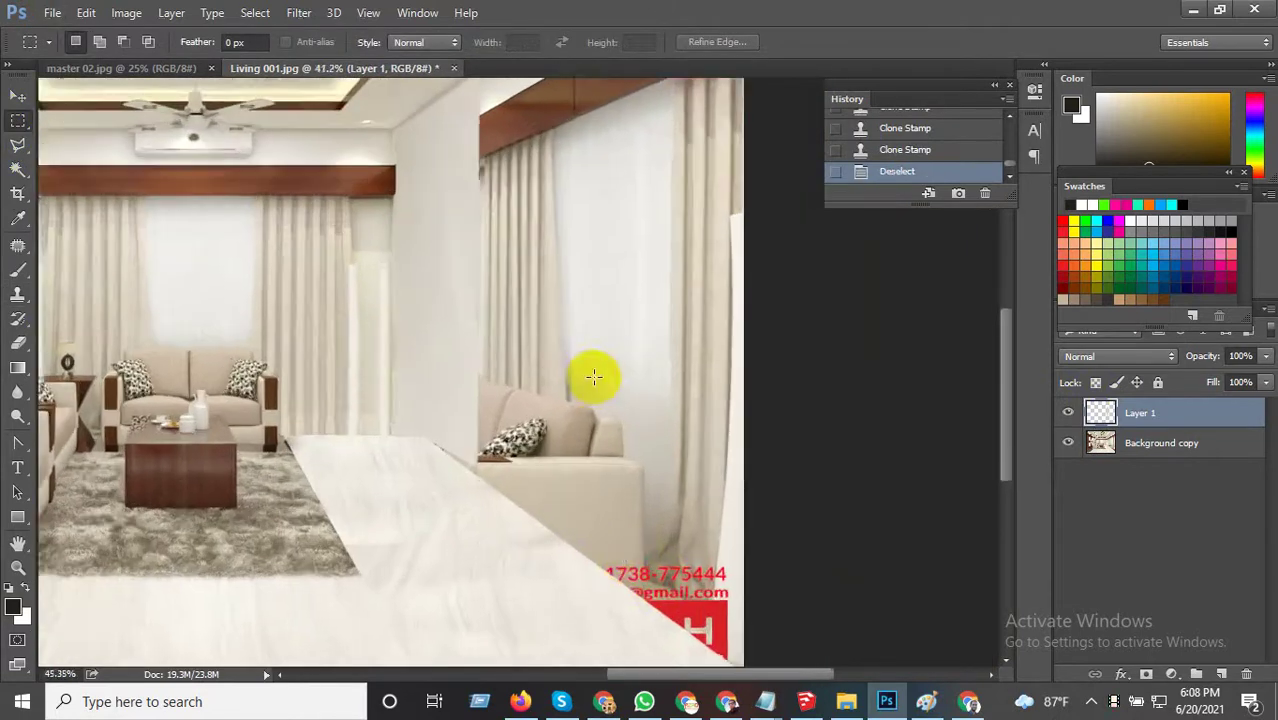
scroll(591, 384, "up", 1)
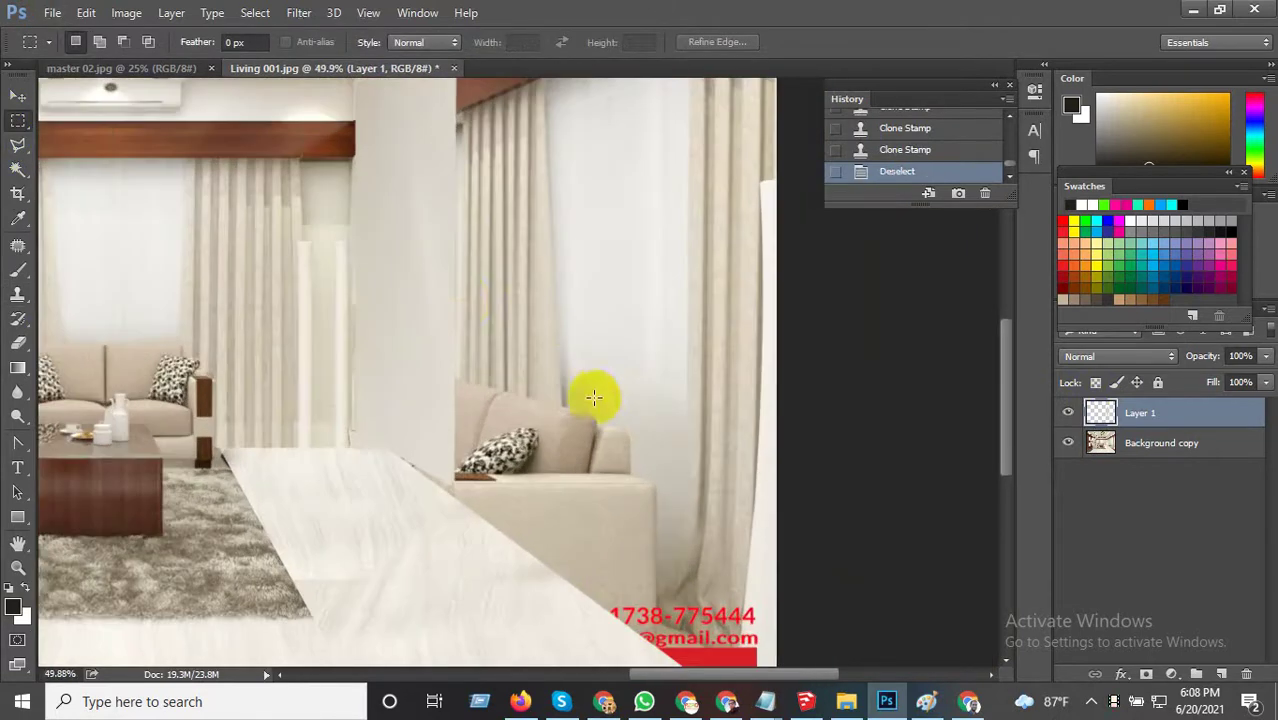
left_click(18, 145)
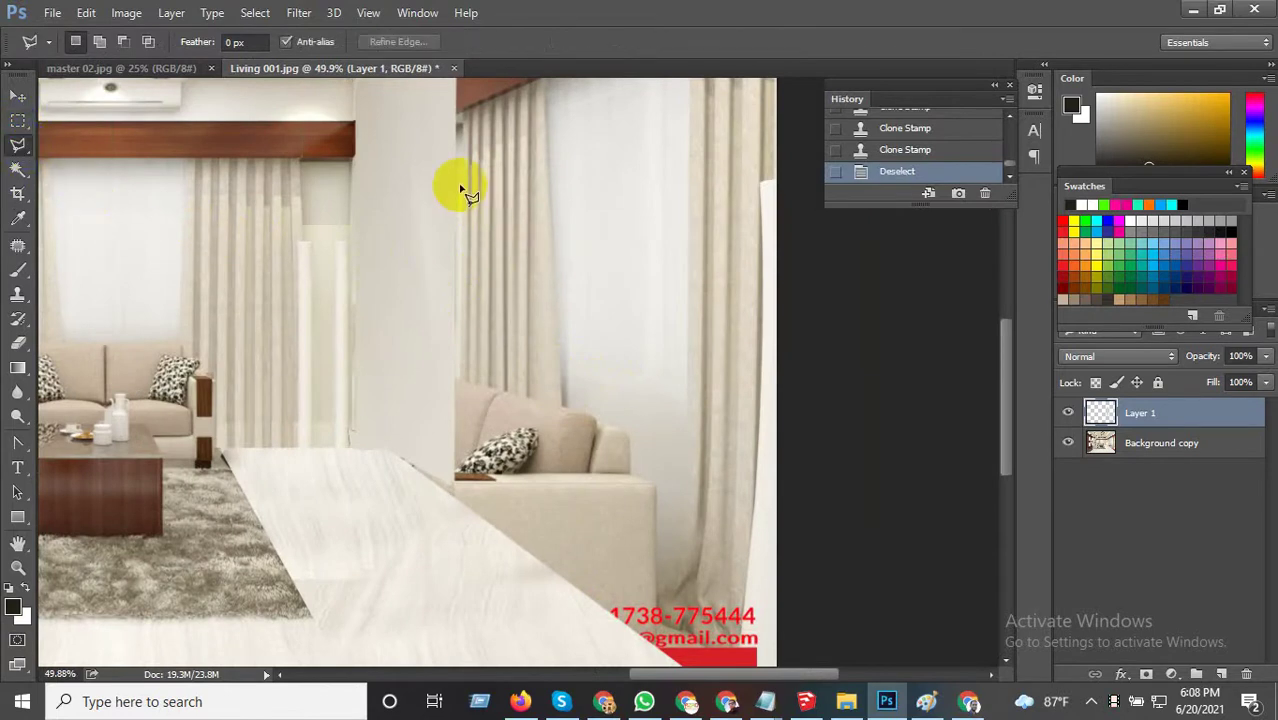
left_click(18, 120)
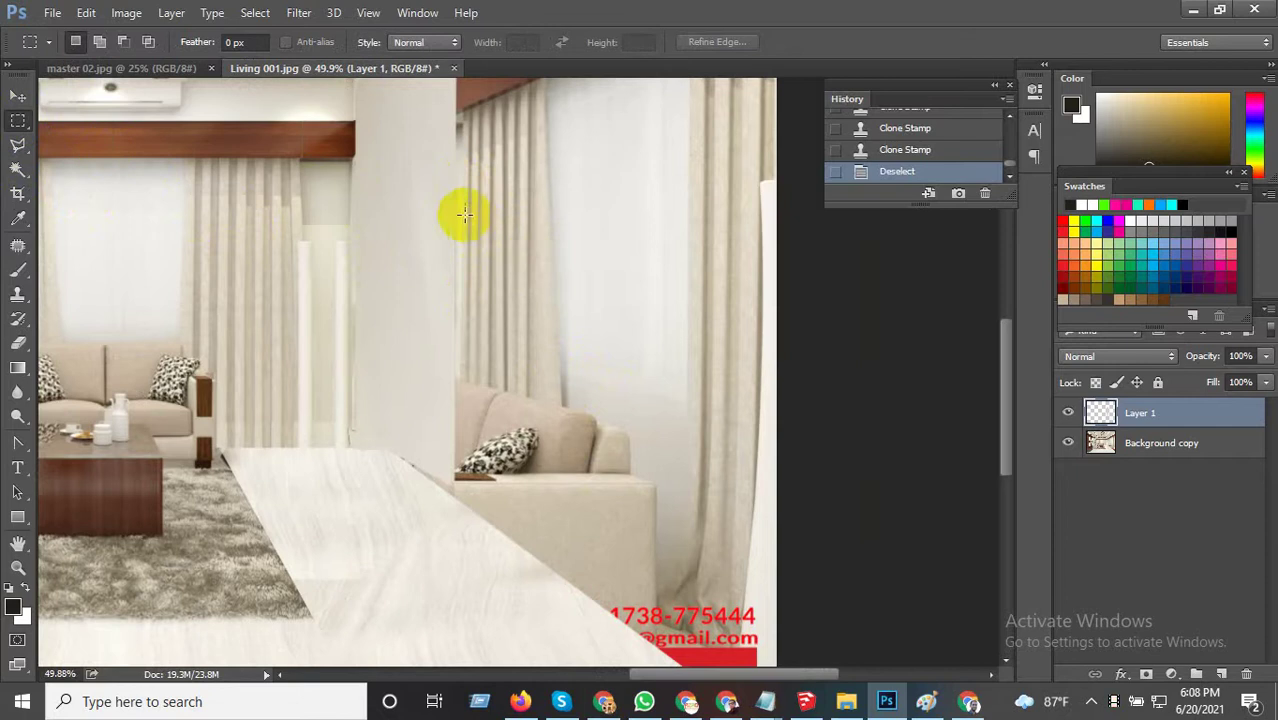
left_click_drag(457, 199, 579, 378)
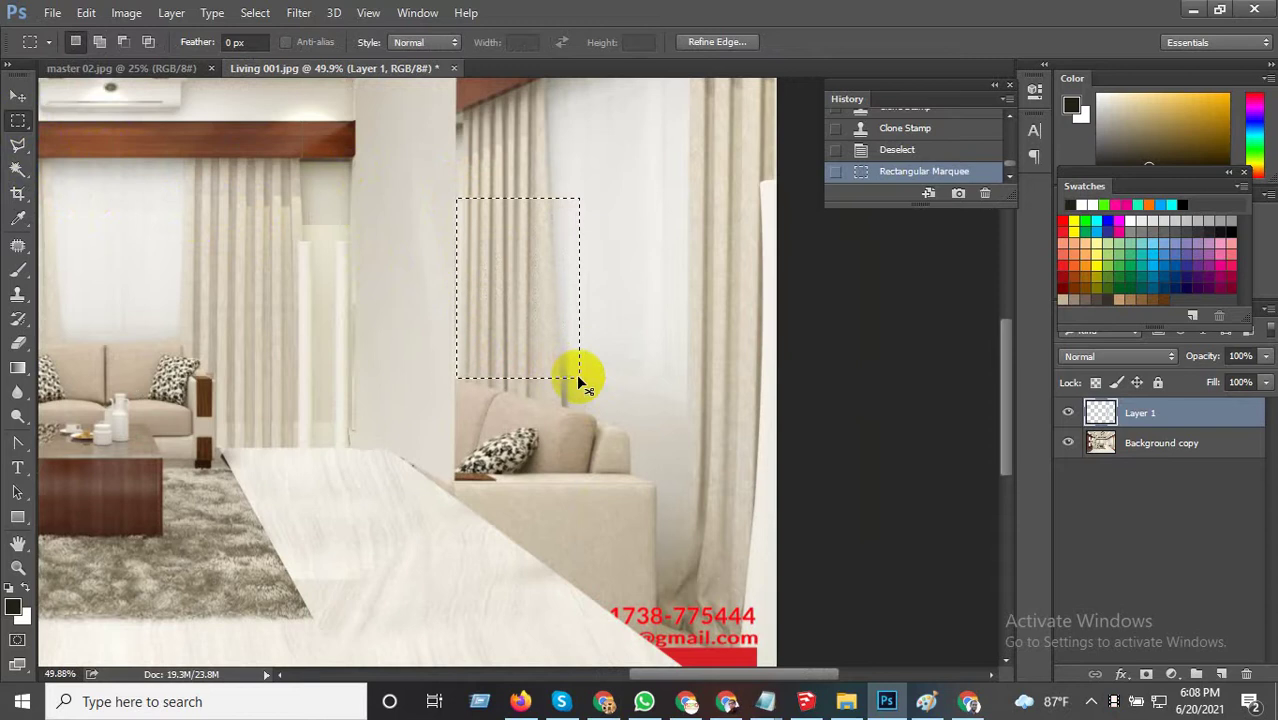
left_click_drag(578, 380, 578, 372)
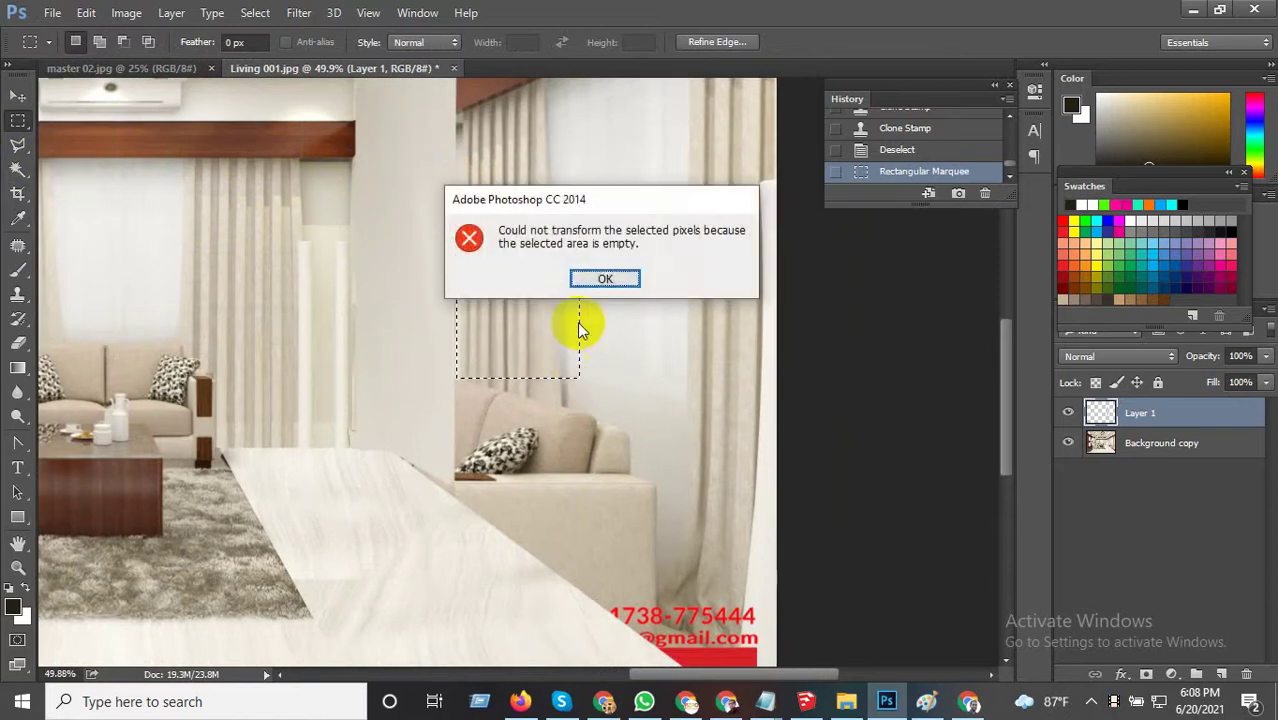
left_click(605, 283)
Stretch the curtain patch on Background copy down over the sofa, then deselect.
left_click(1155, 446)
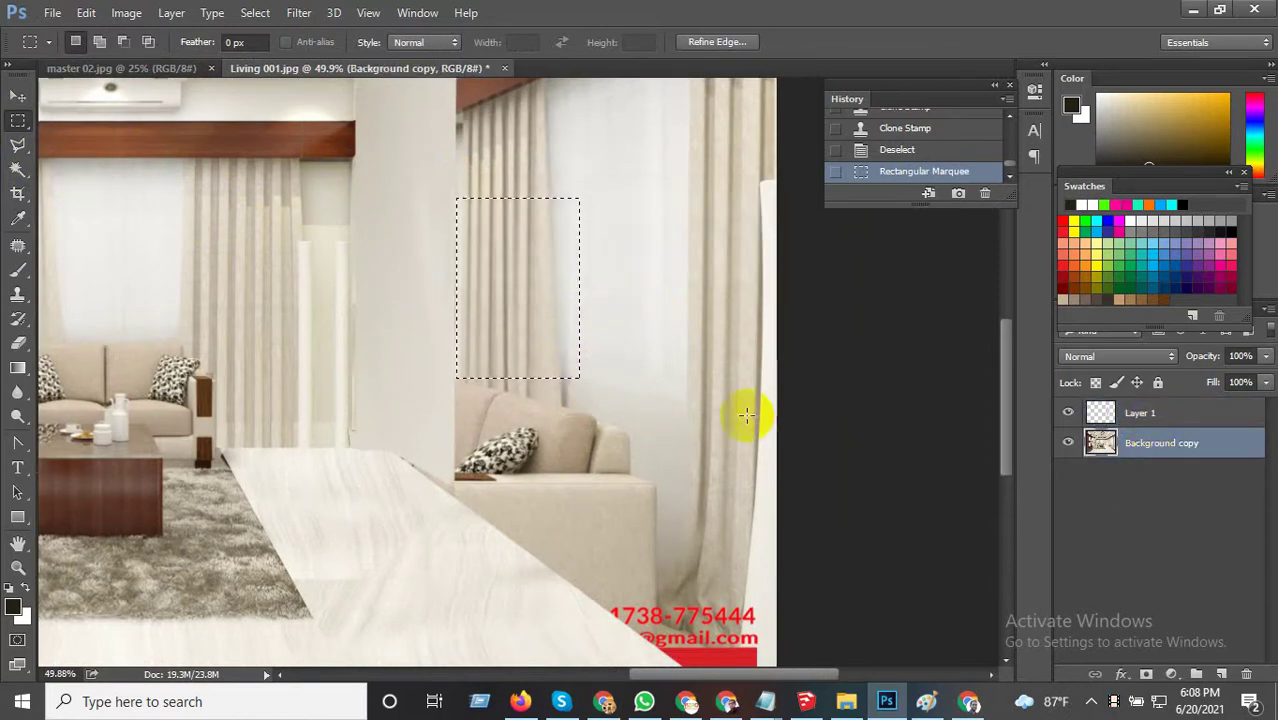
key("ctrl+t")
scroll(519, 389, "down", 1)
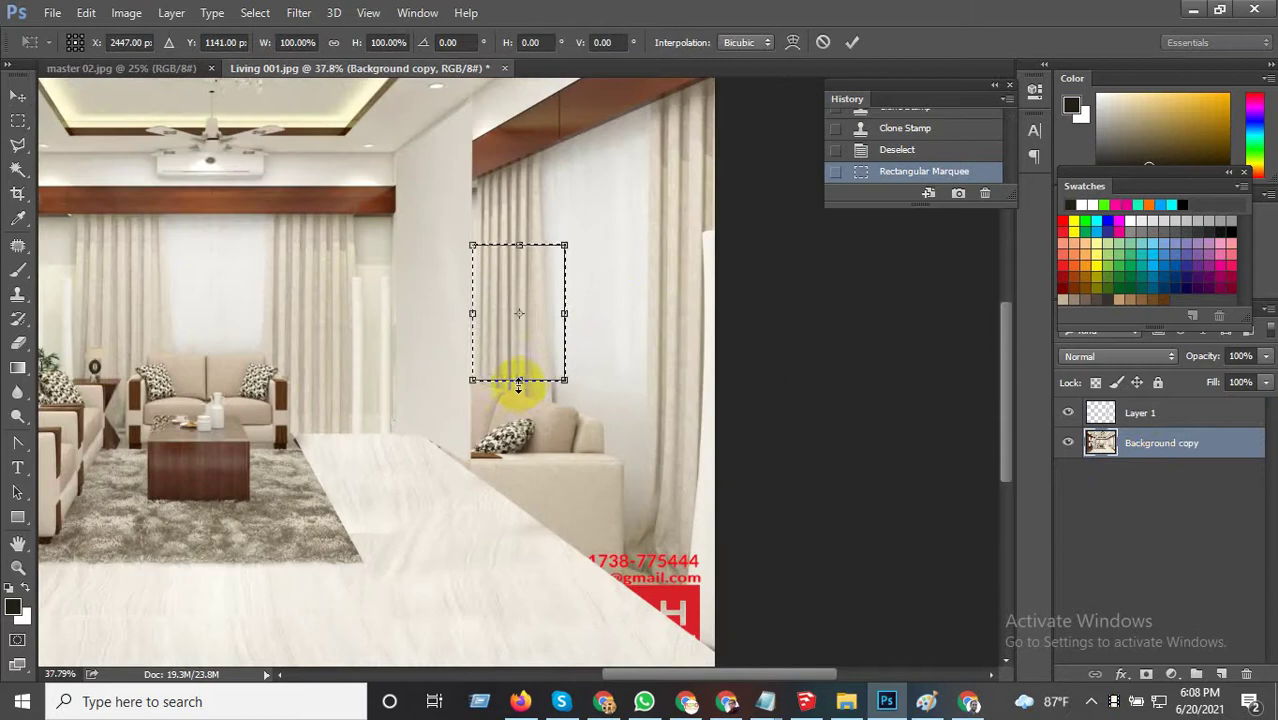
left_click_drag(520, 380, 513, 472)
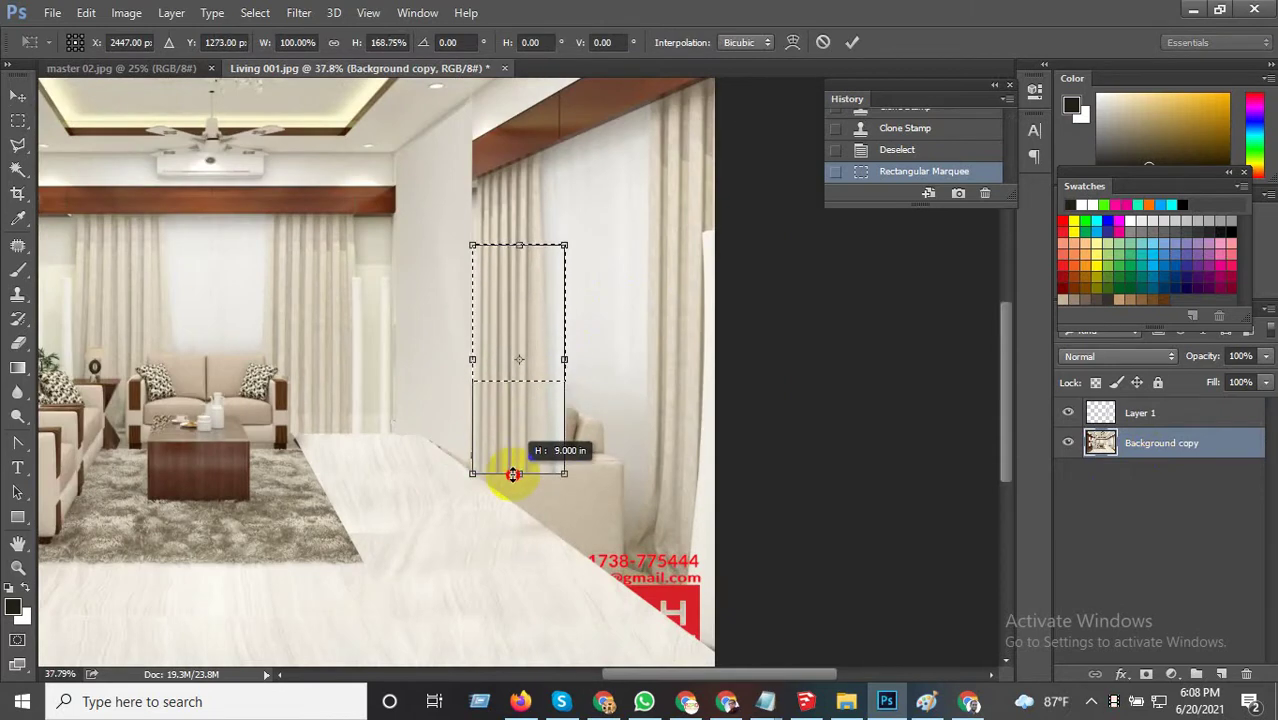
scroll(521, 533, "up", 2)
scroll(564, 515, "up", 2)
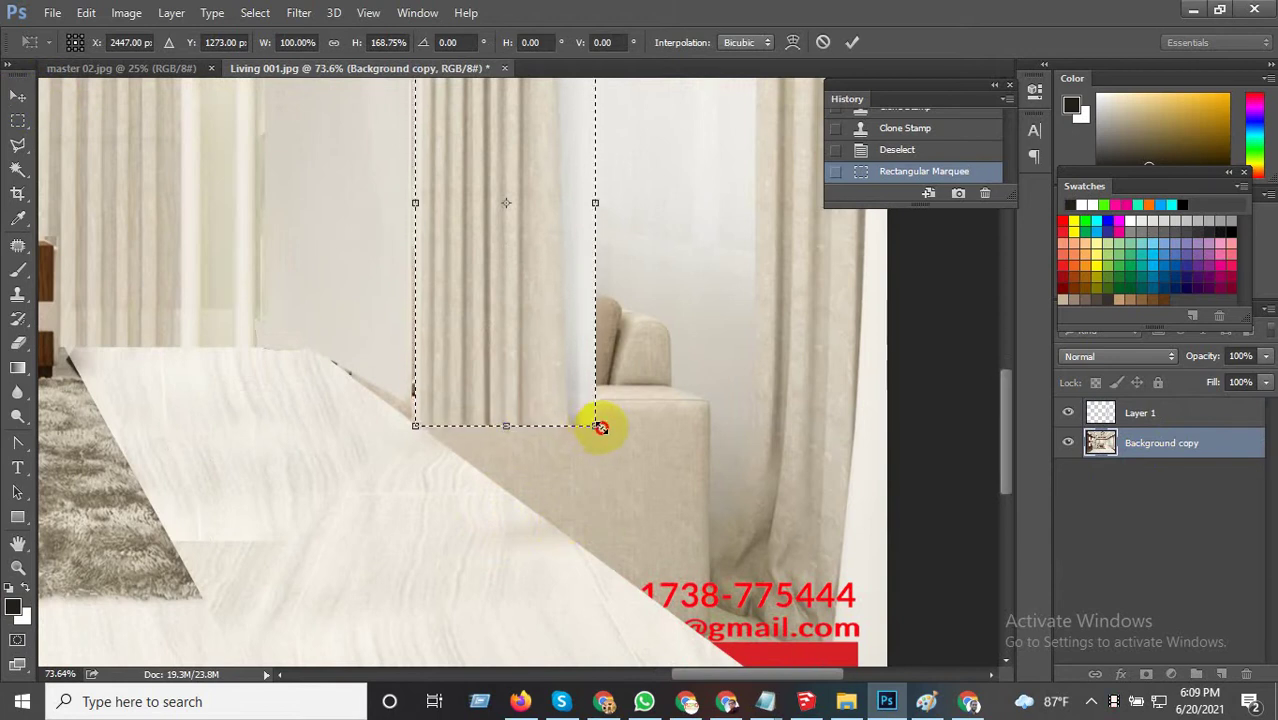
key("Return")
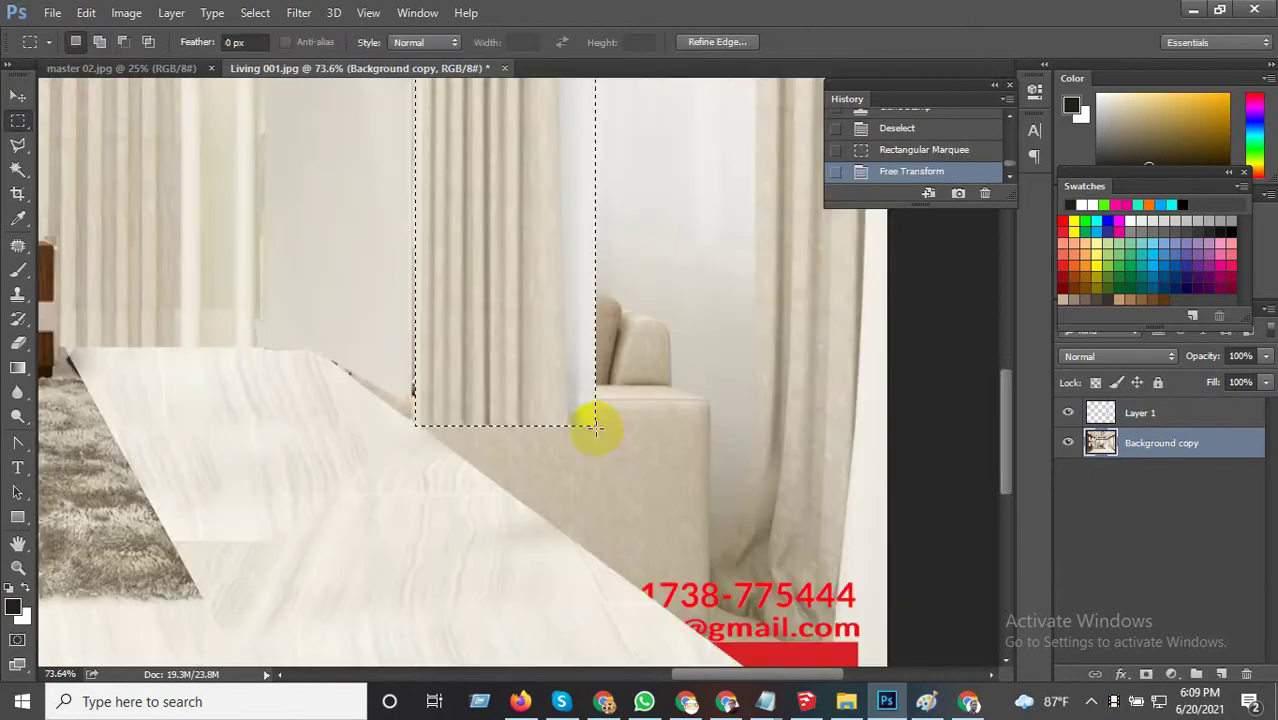
key("ctrl+d")
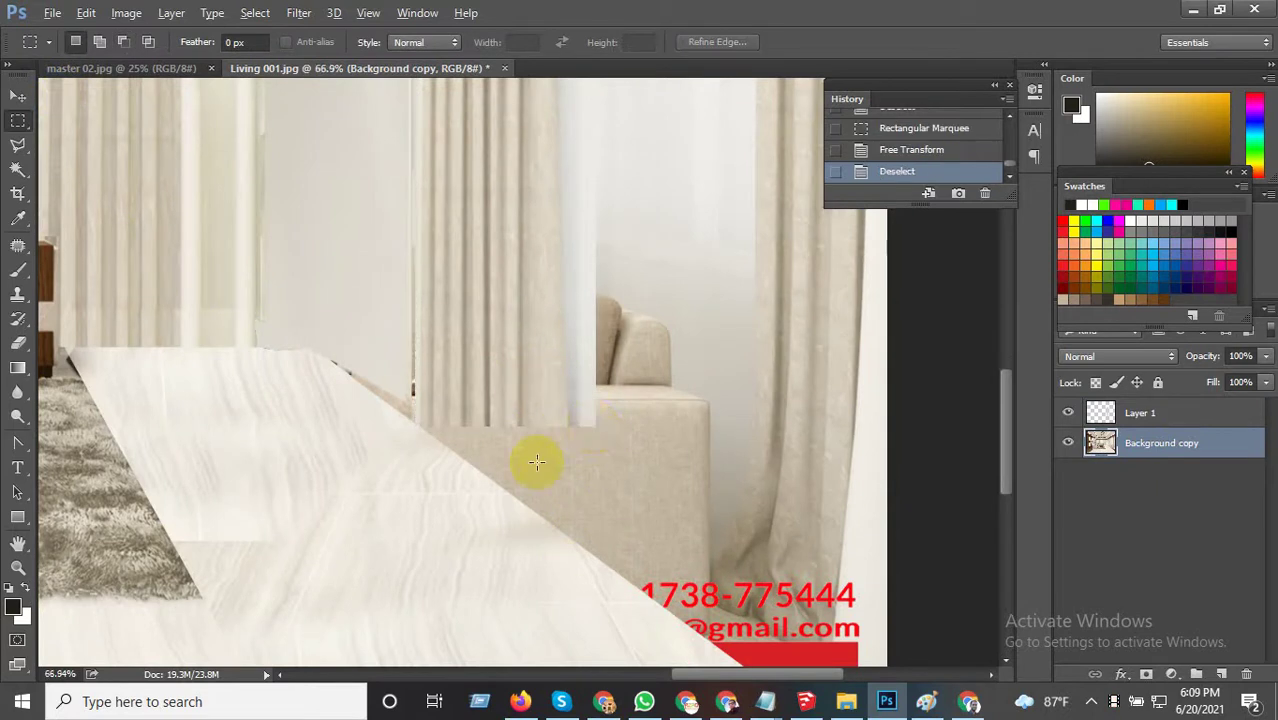
scroll(527, 460, "down", 3)
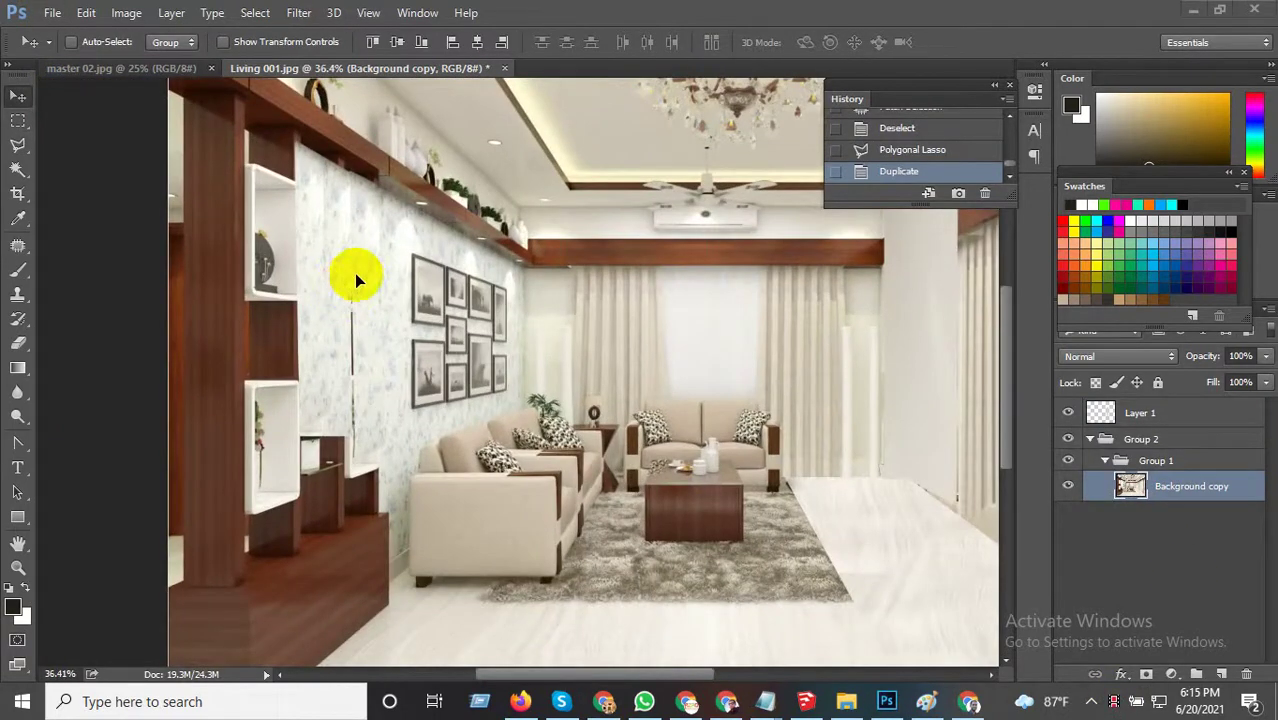
Step back before the last duplicate, reposition the wallpaper strip, and copy it onto the shelves.
scroll(358, 262, "up", 2)
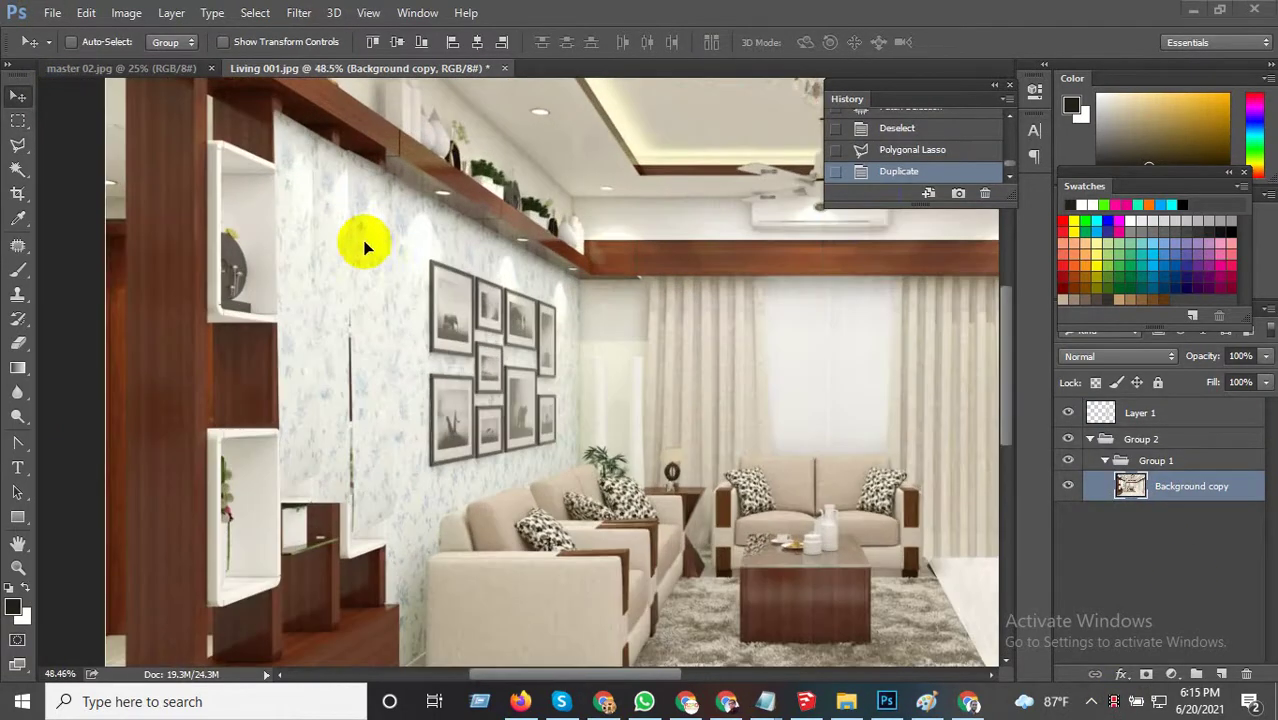
left_click(900, 151)
left_click_drag(380, 253, 306, 201)
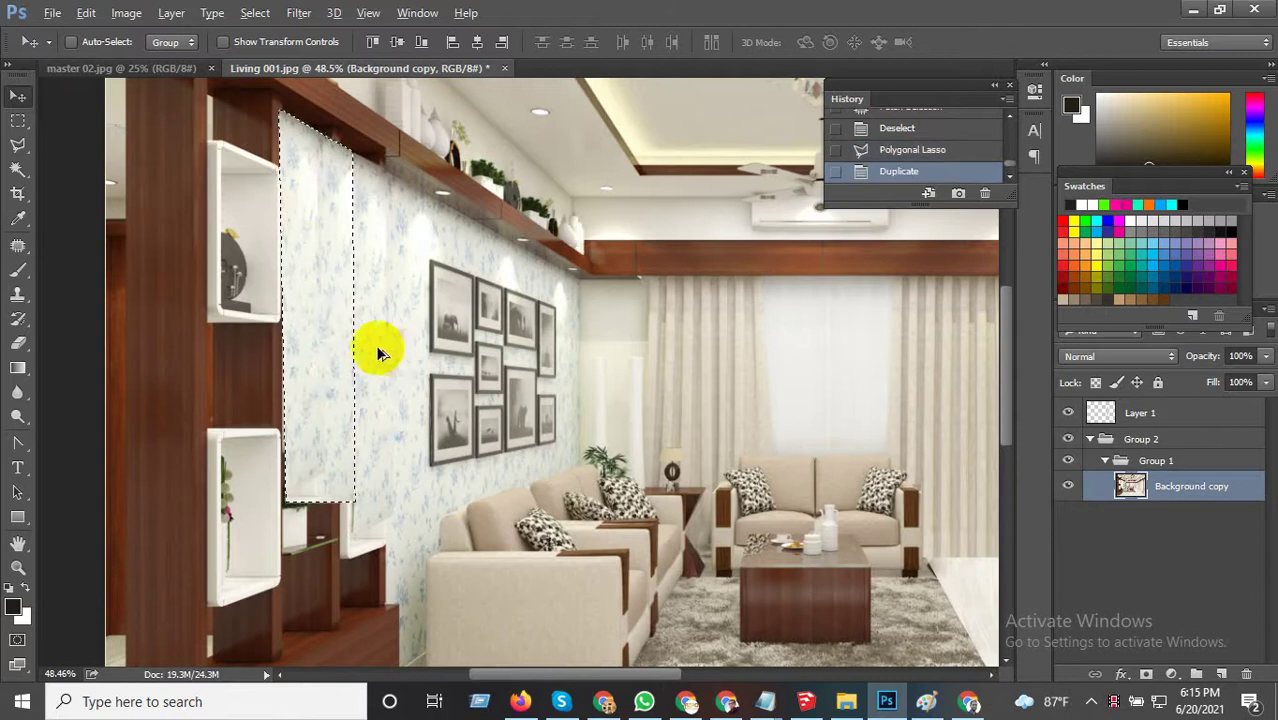
scroll(341, 348, "down", 3)
scroll(334, 498, "up", 2)
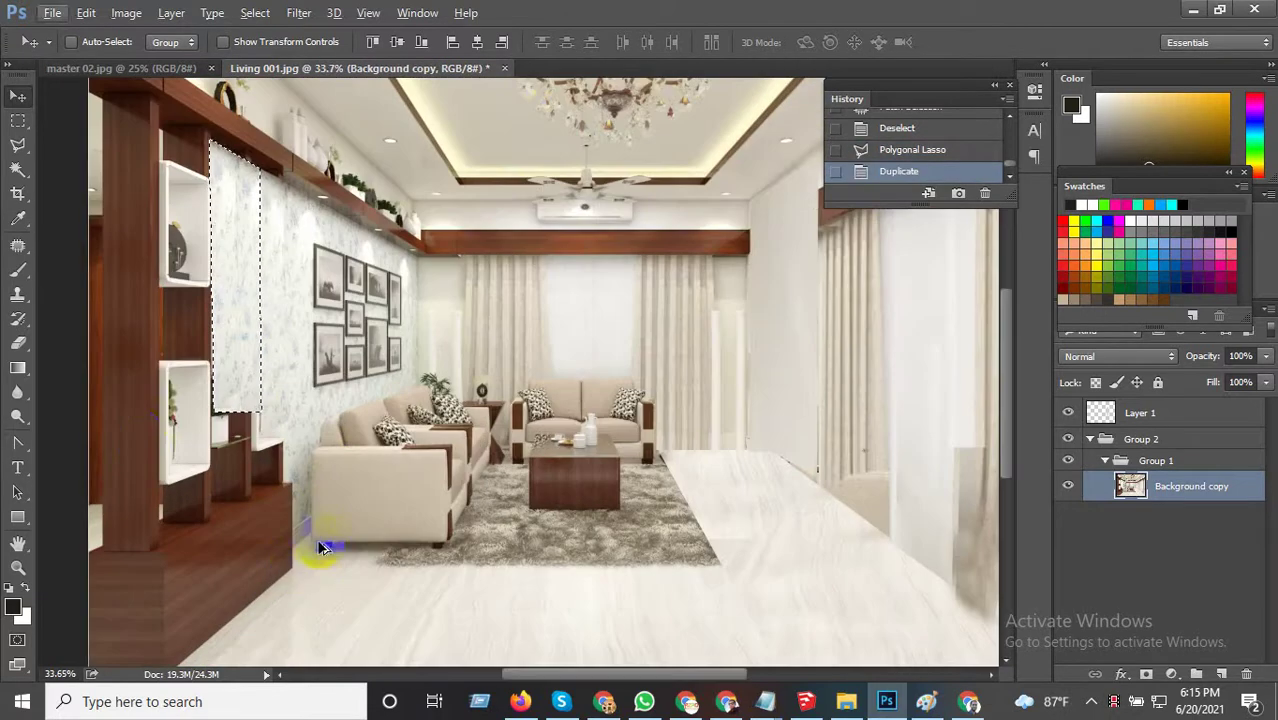
left_click(20, 120)
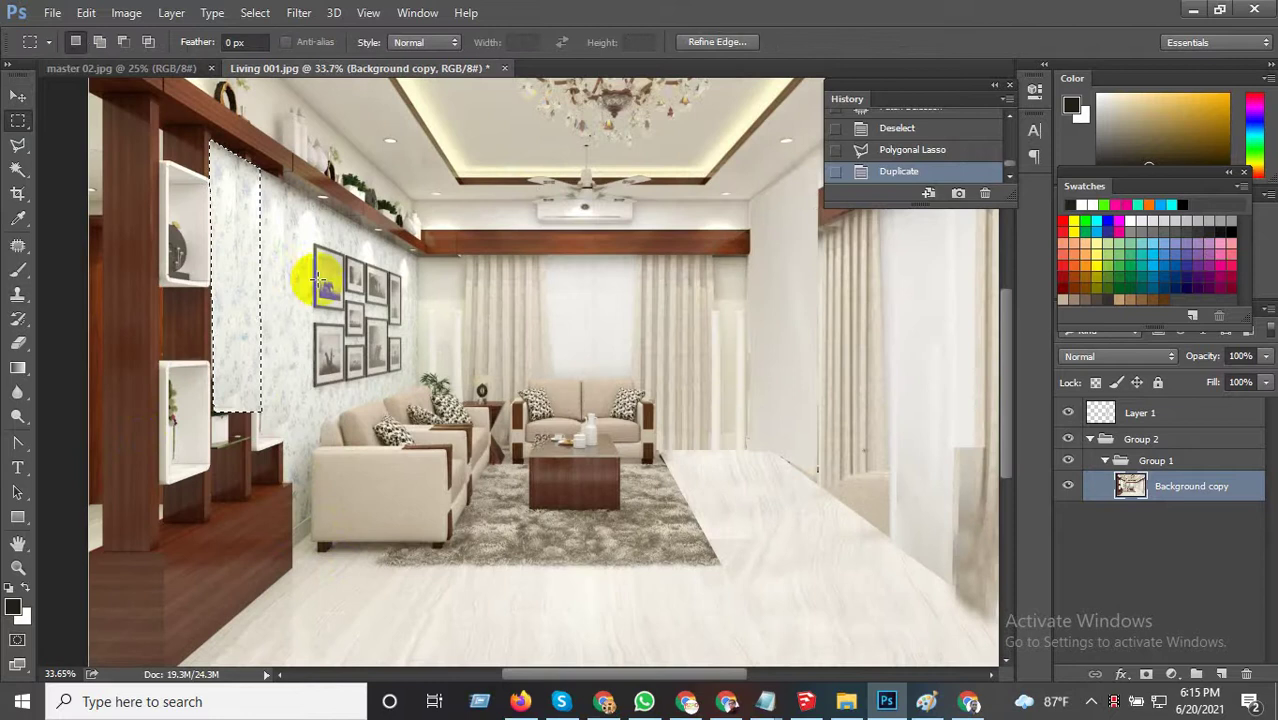
left_click(18, 96)
left_click_drag(228, 207, 187, 184)
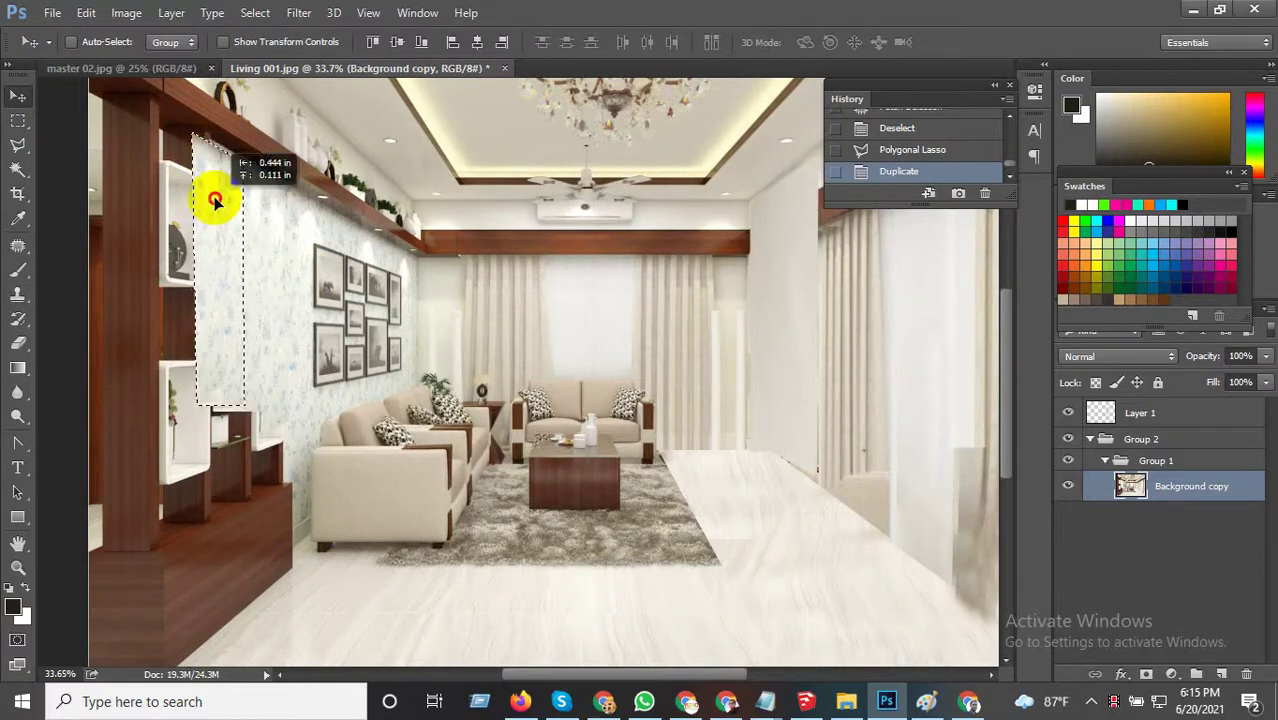
Nudge the wallpaper copy along the shelving until it reaches the image's left edge.
scroll(213, 155, "up", 2)
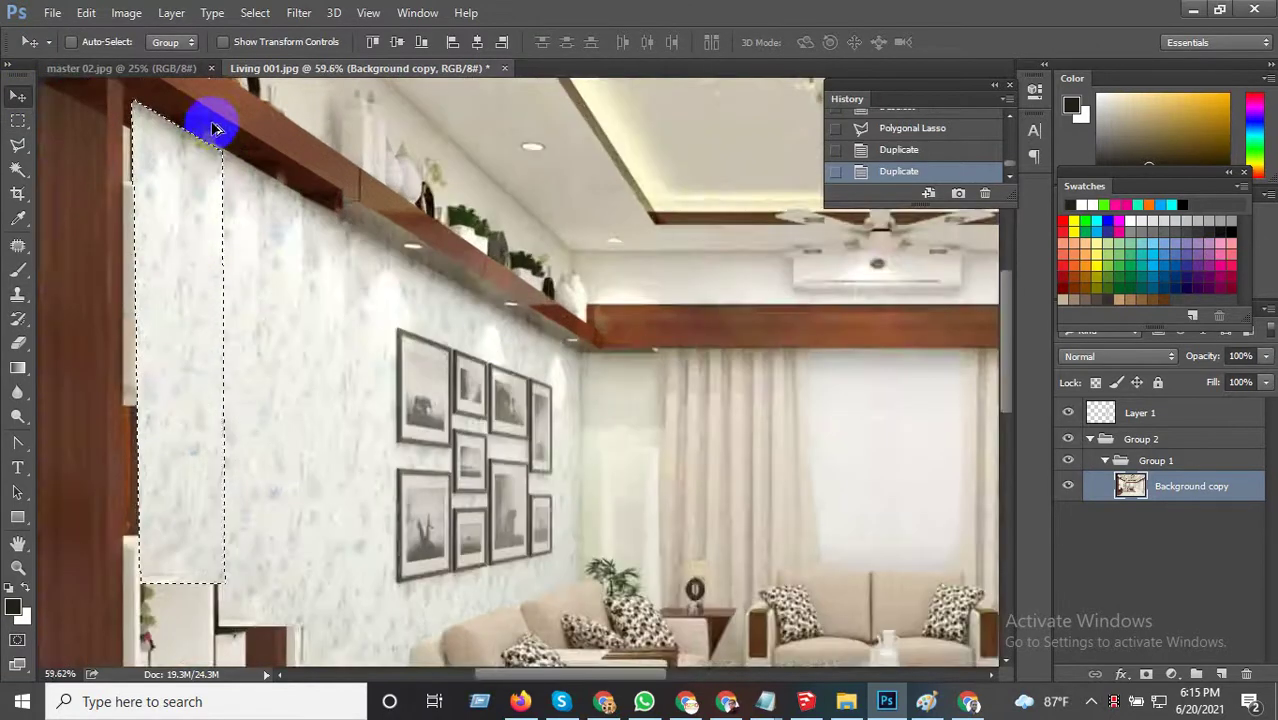
scroll(205, 125, "up", 2)
left_click_drag(198, 243, 193, 239)
scroll(259, 284, "down", 1)
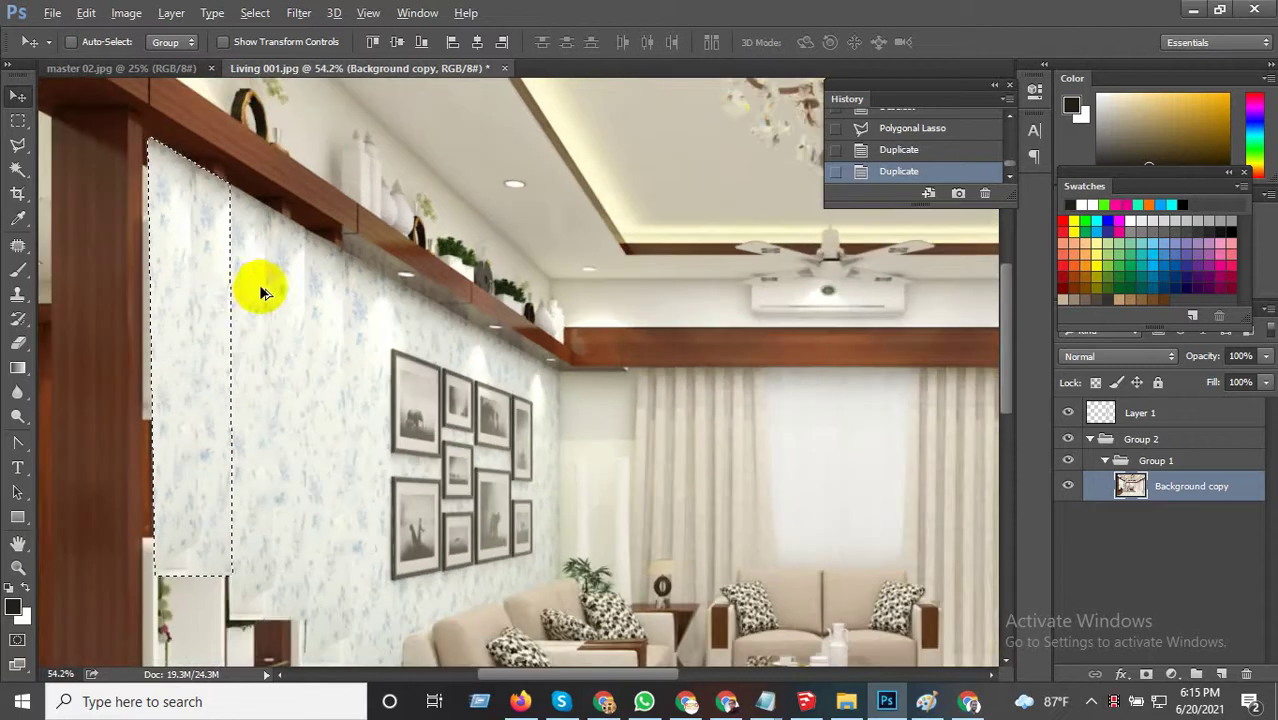
scroll(200, 294, "up", 1)
mouse_move(200, 294)
left_mouse_down()
mouse_move(141, 280)
mouse_move(114, 252)
left_mouse_up()
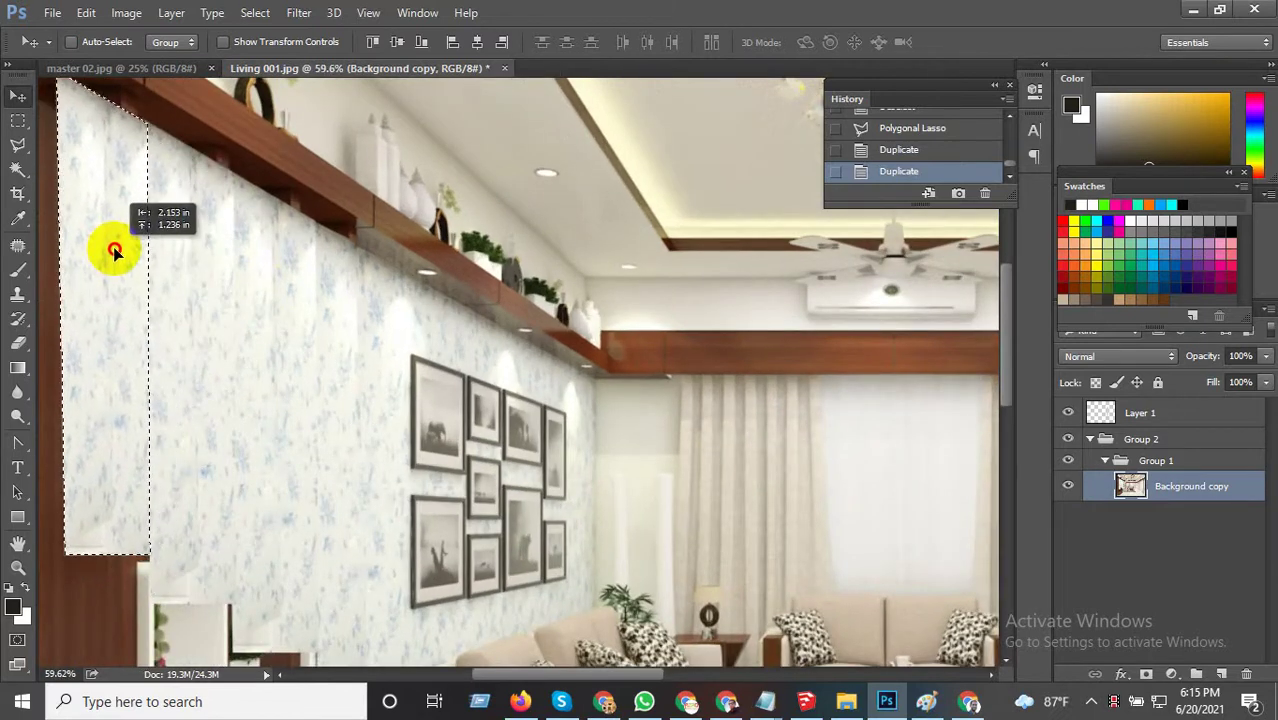
left_click_drag(114, 252, 114, 252)
Shift the wallpaper strip up and left so it meets the top of the shelf.
scroll(294, 329, "down", 2)
scroll(288, 343, "down", 2)
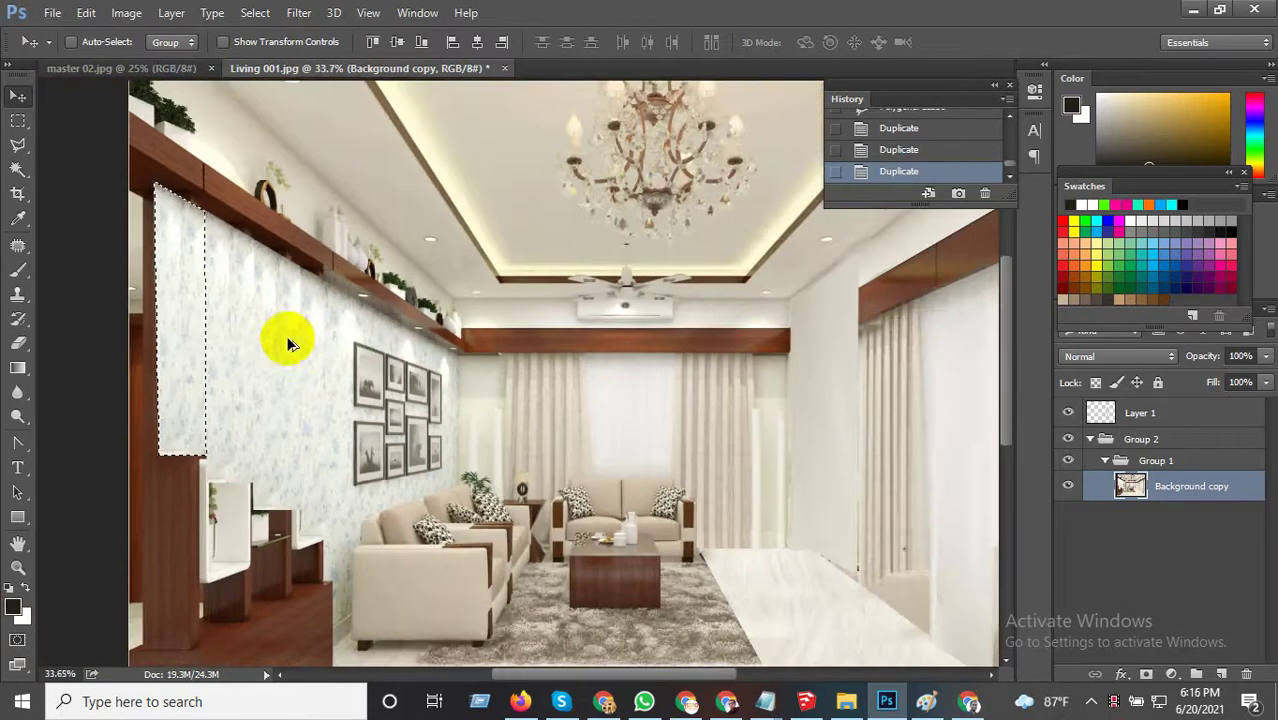
scroll(270, 364, "down", 1)
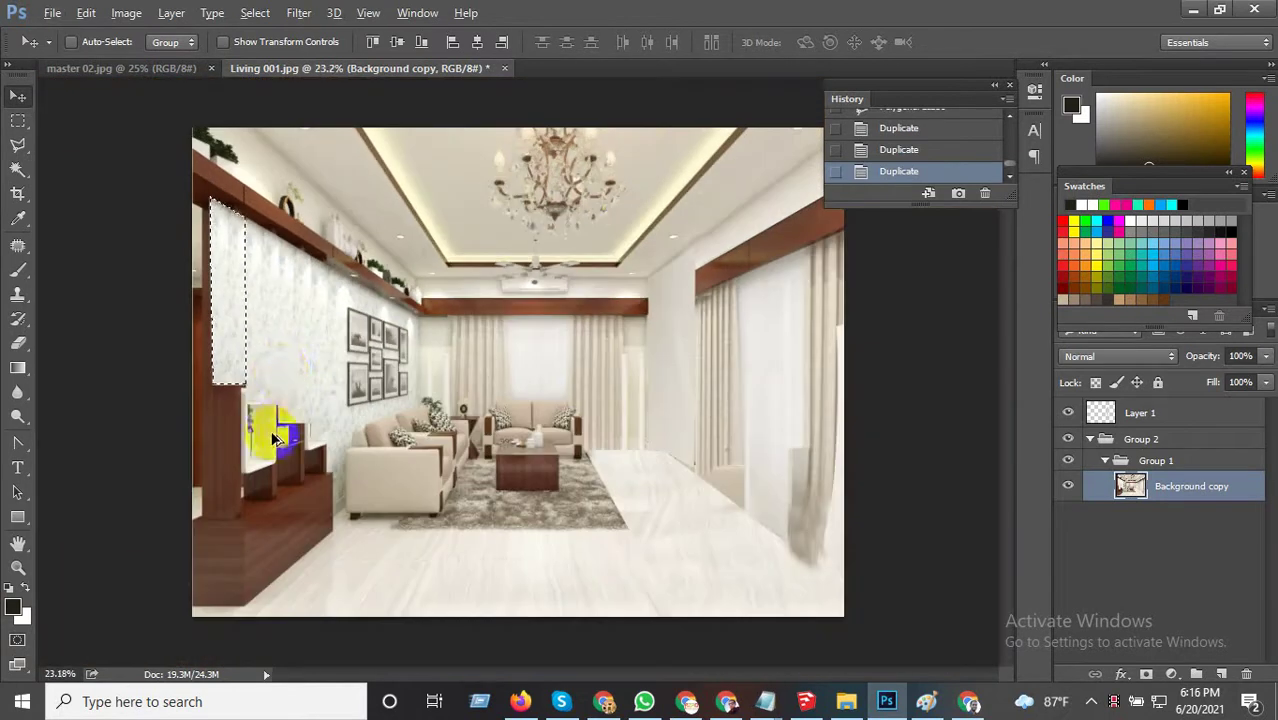
scroll(224, 251, "up", 1)
scroll(170, 108, "up", 1)
scroll(251, 371, "up", 1)
scroll(200, 234, "down", 1)
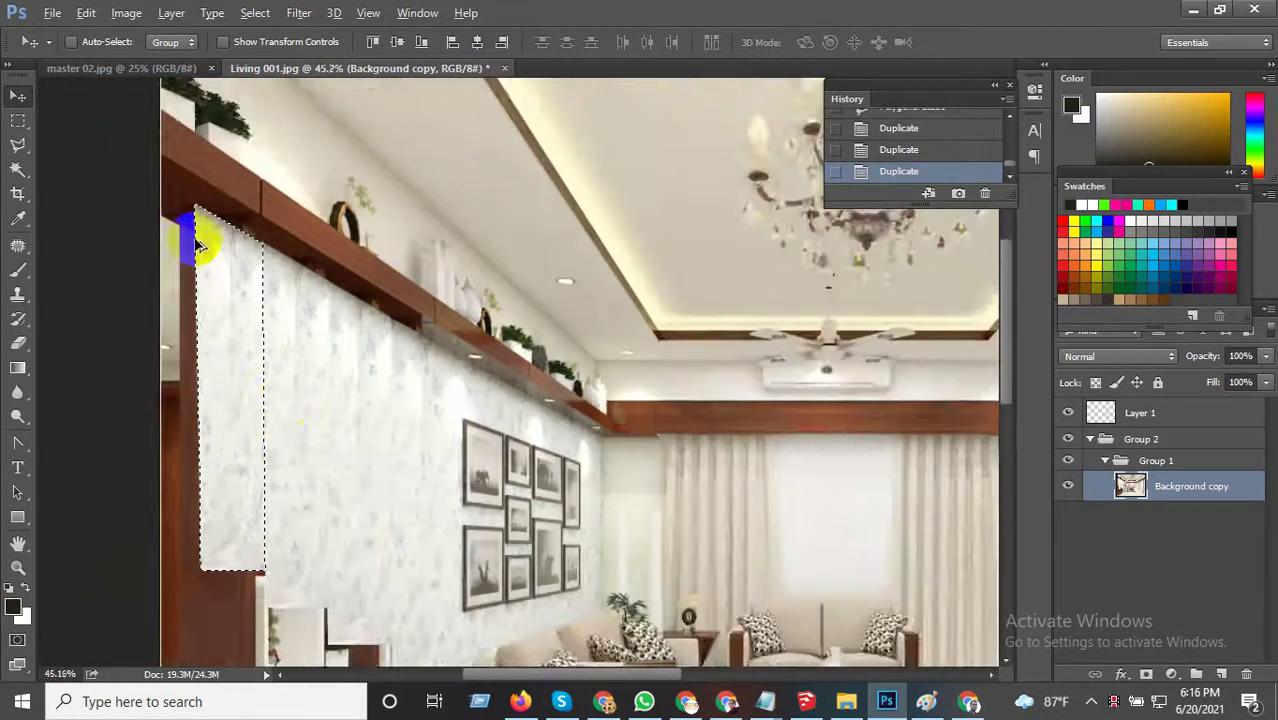
scroll(225, 287, "up", 1)
left_click_drag(253, 333, 190, 295)
scroll(190, 295, "down", 3)
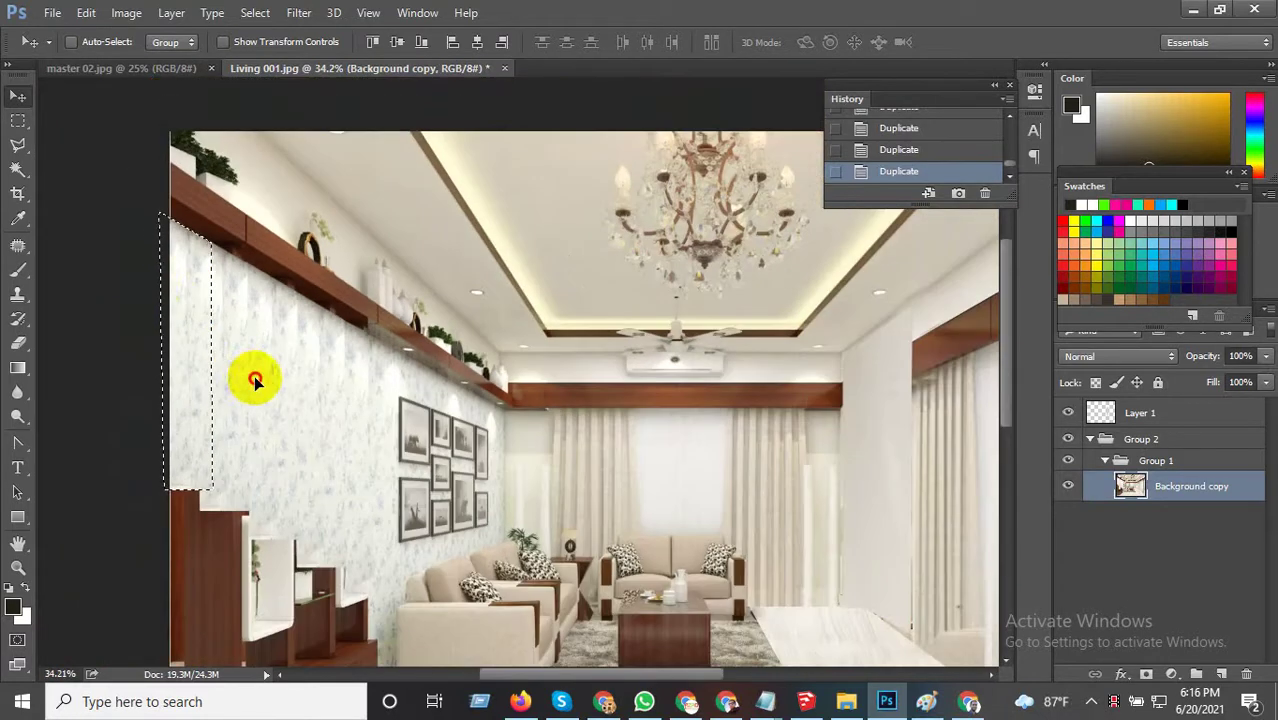
left_click(18, 120)
Copy a left-wall wallpaper patch down over the shelving and align it in place.
key("ctrl+d")
scroll(229, 300, "down", 1)
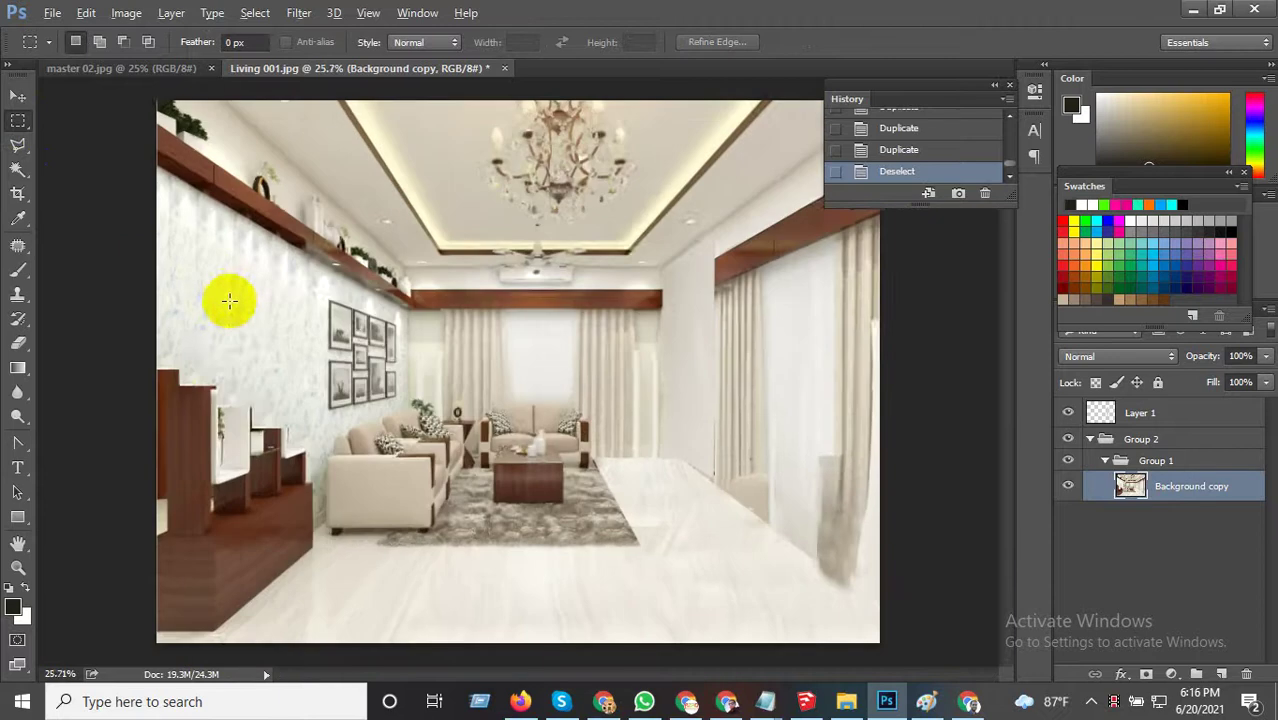
scroll(230, 370, "up", 1)
left_click_drag(163, 296, 310, 368)
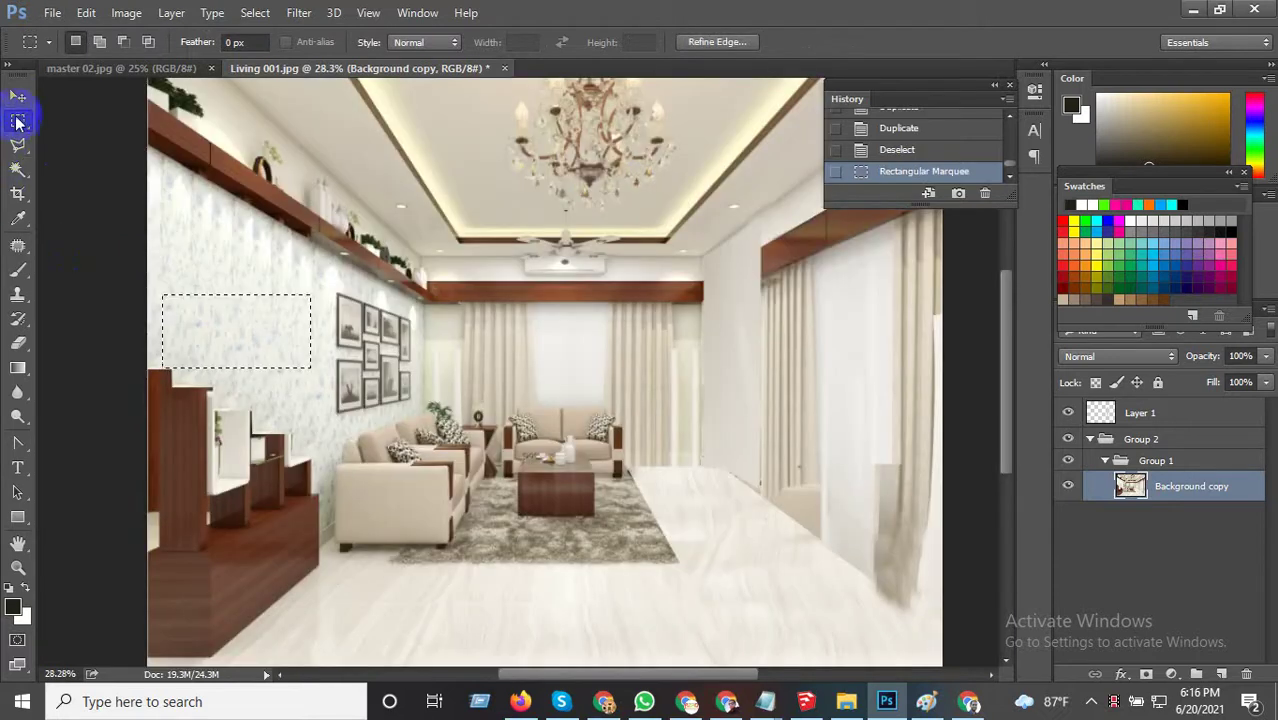
left_click(18, 100)
left_click_drag(258, 352, 237, 476)
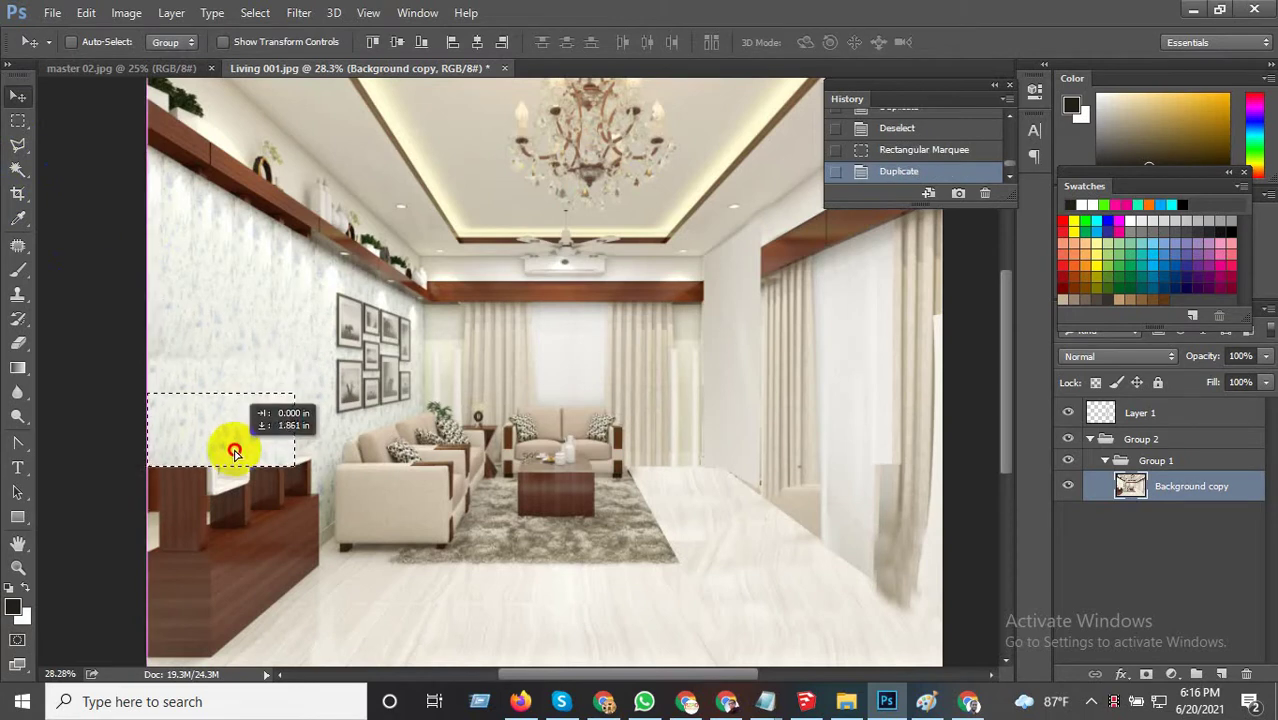
scroll(265, 440, "down", 2)
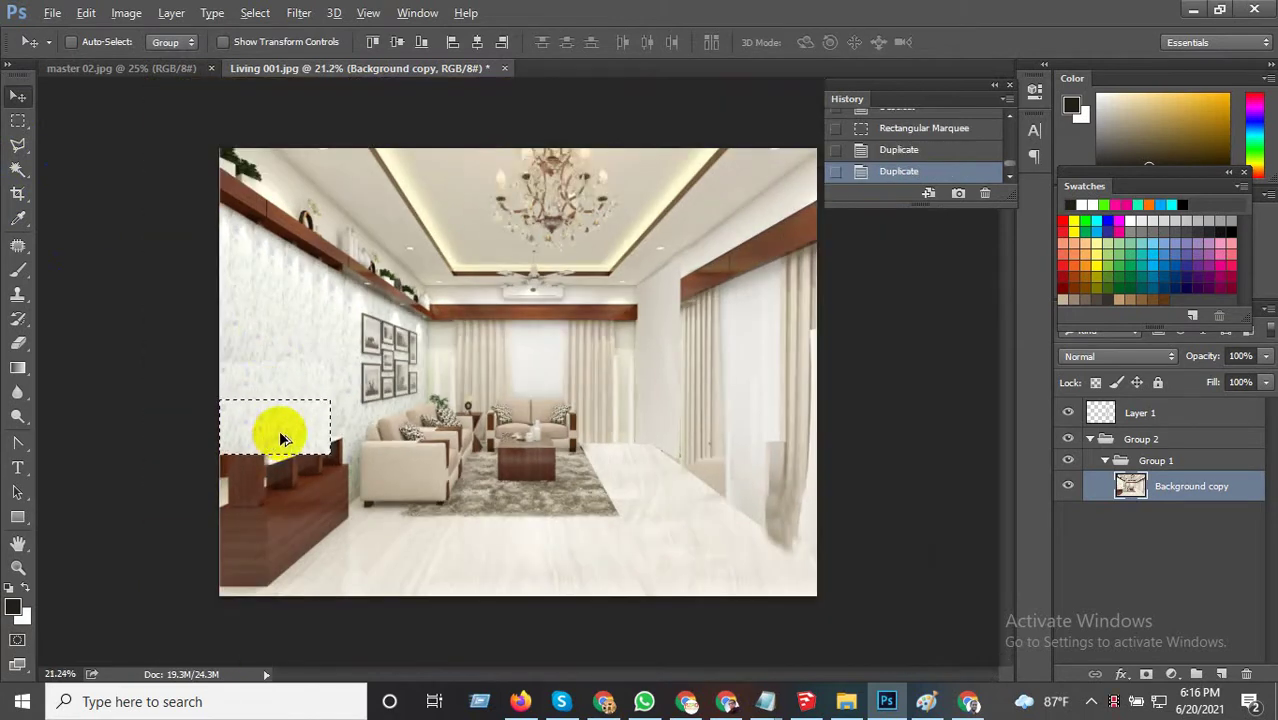
left_click_drag(281, 435, 269, 556)
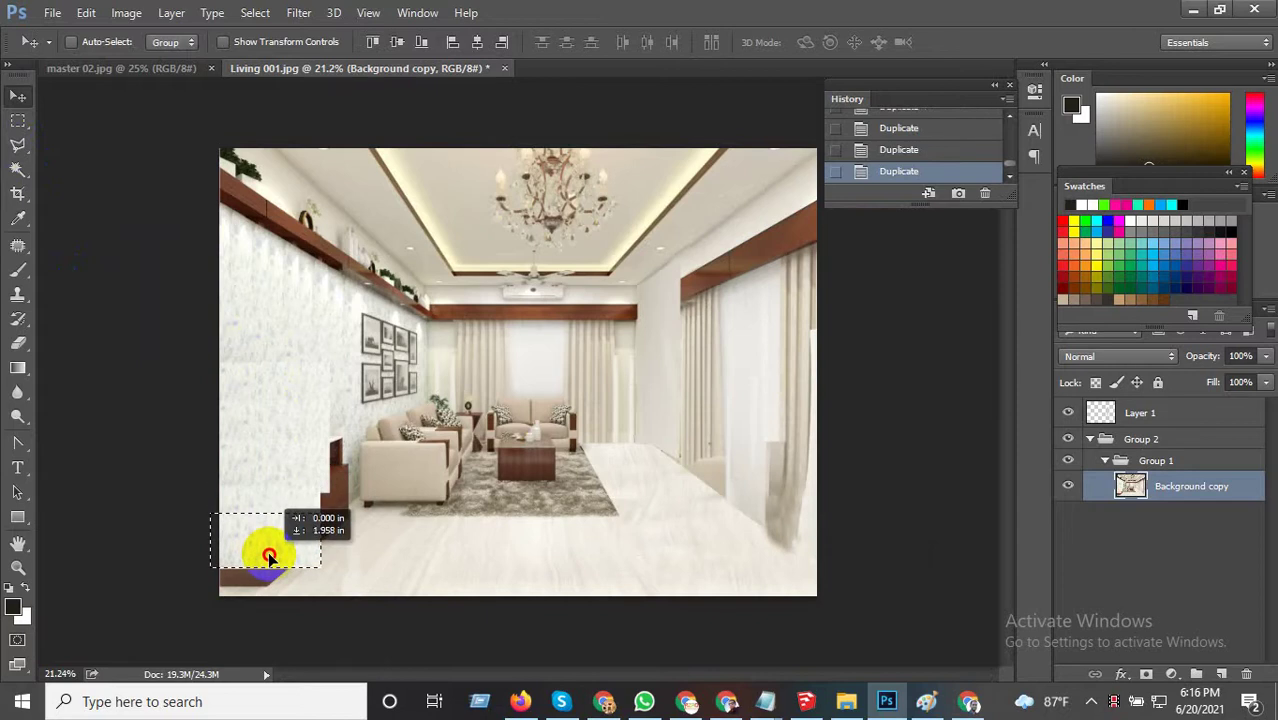
scroll(305, 594, "up", 1)
scroll(251, 579, "up", 1)
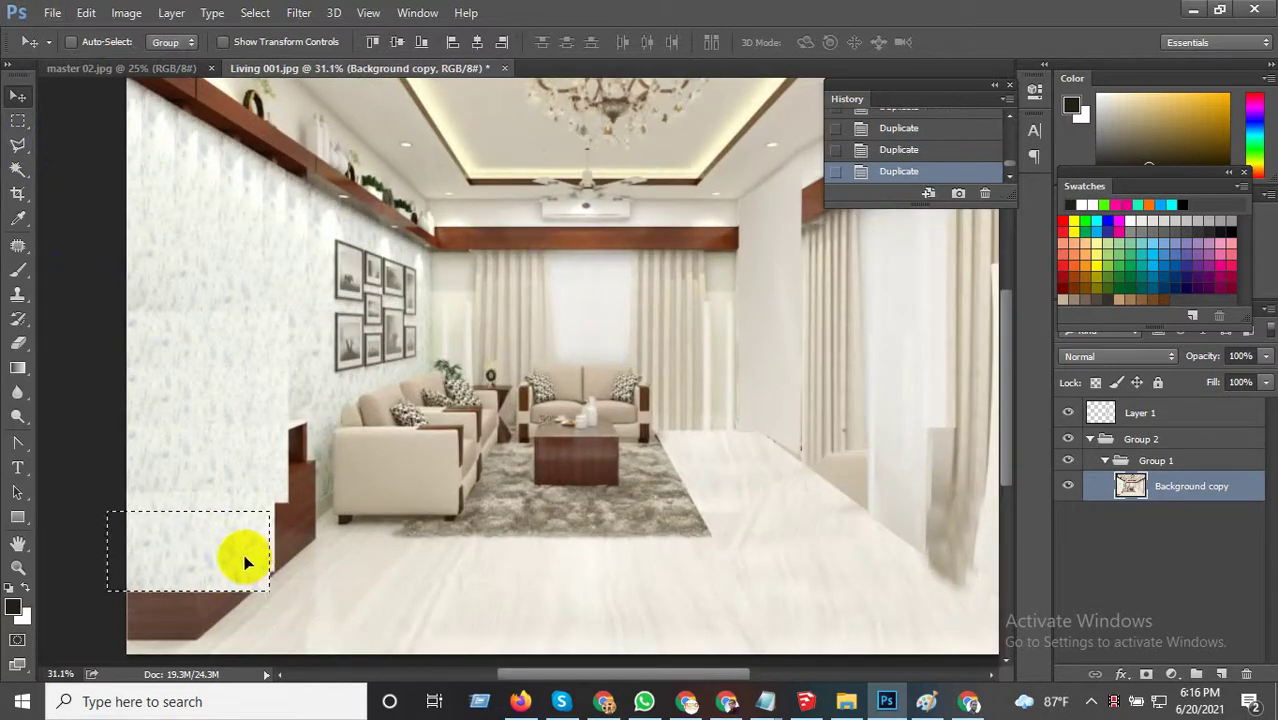
left_click_drag(253, 563, 305, 472)
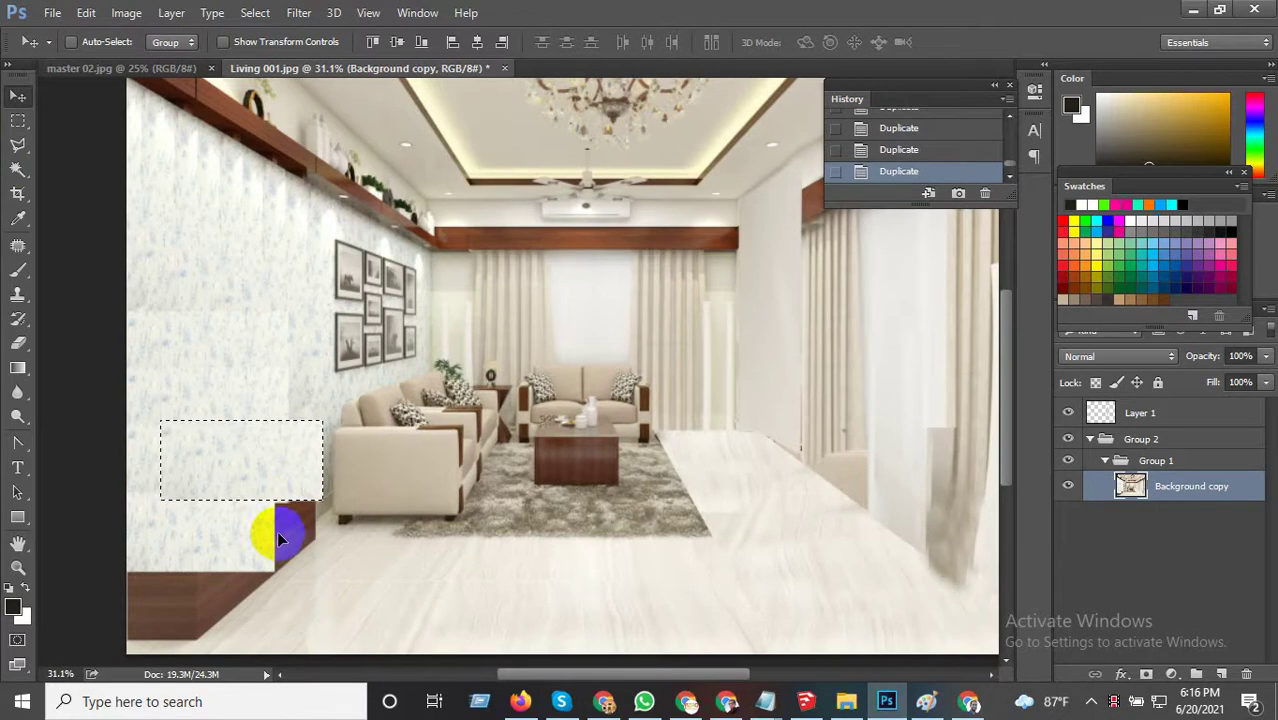
scroll(241, 487, "up", 1)
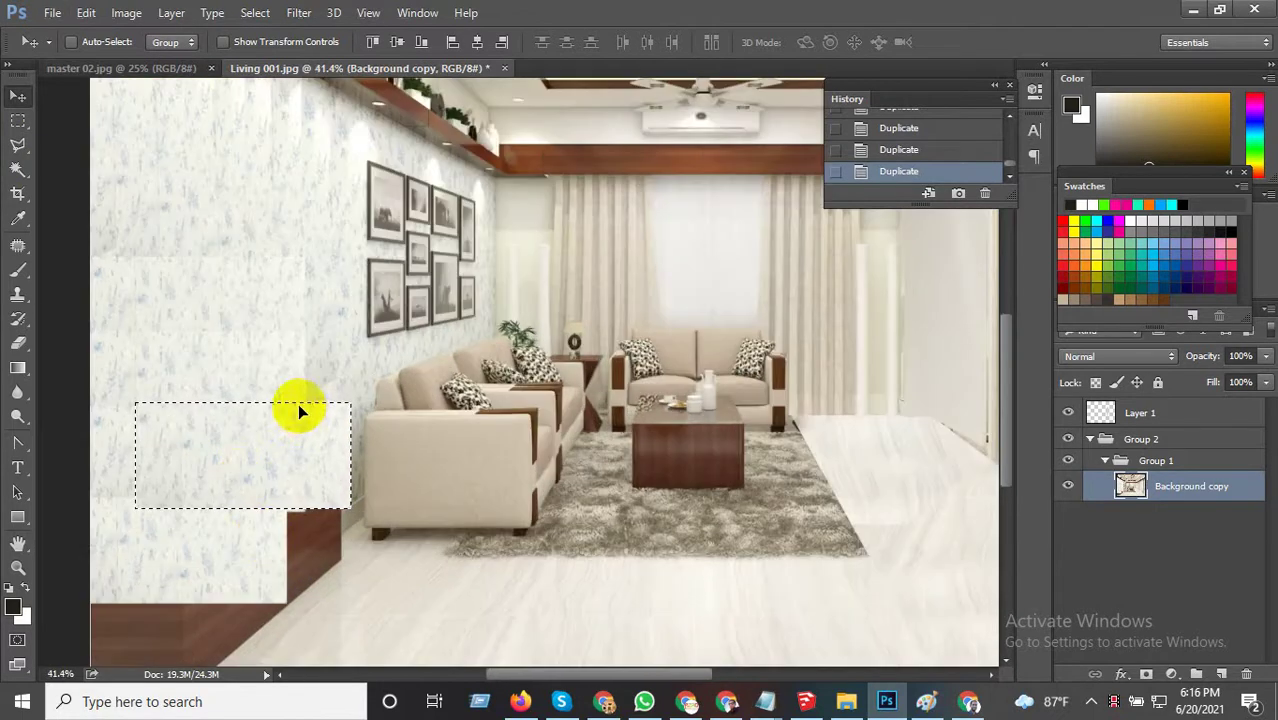
Copy a second wallpaper patch from near the seam to just above the shelf, then deselect.
left_click(18, 120)
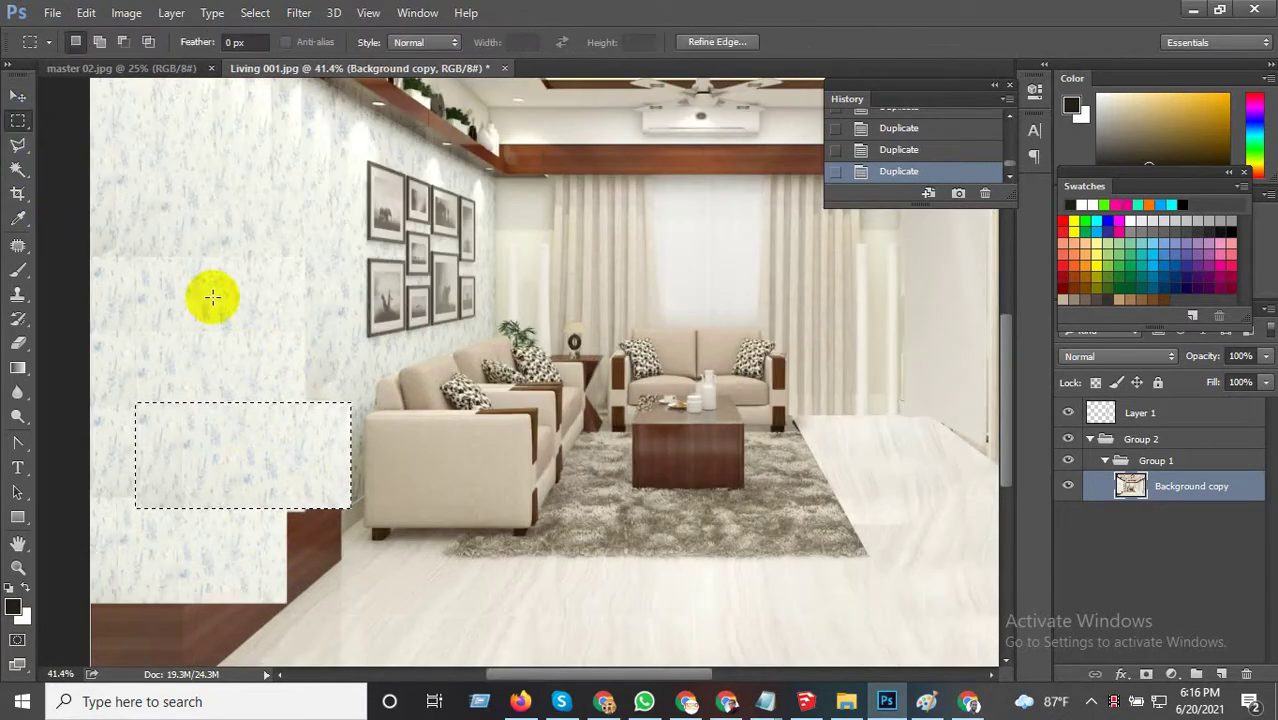
left_click_drag(151, 346, 309, 389)
left_click(251, 360)
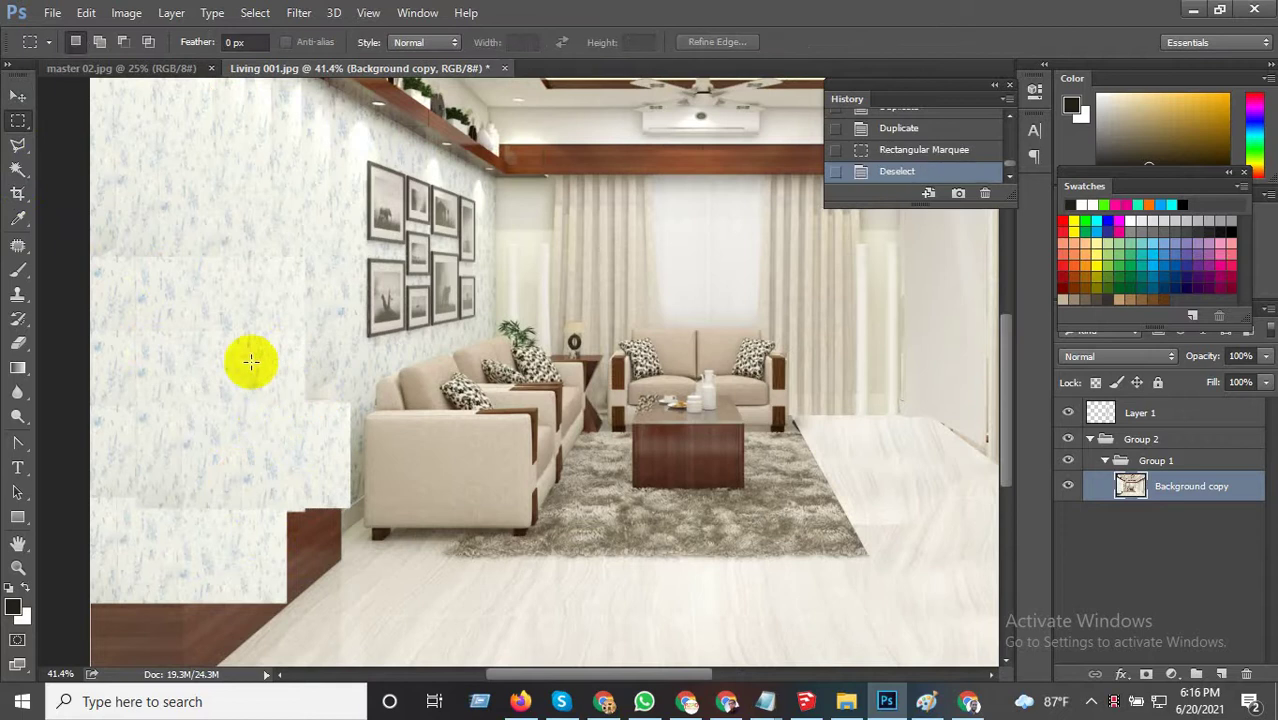
left_click_drag(226, 356, 349, 400)
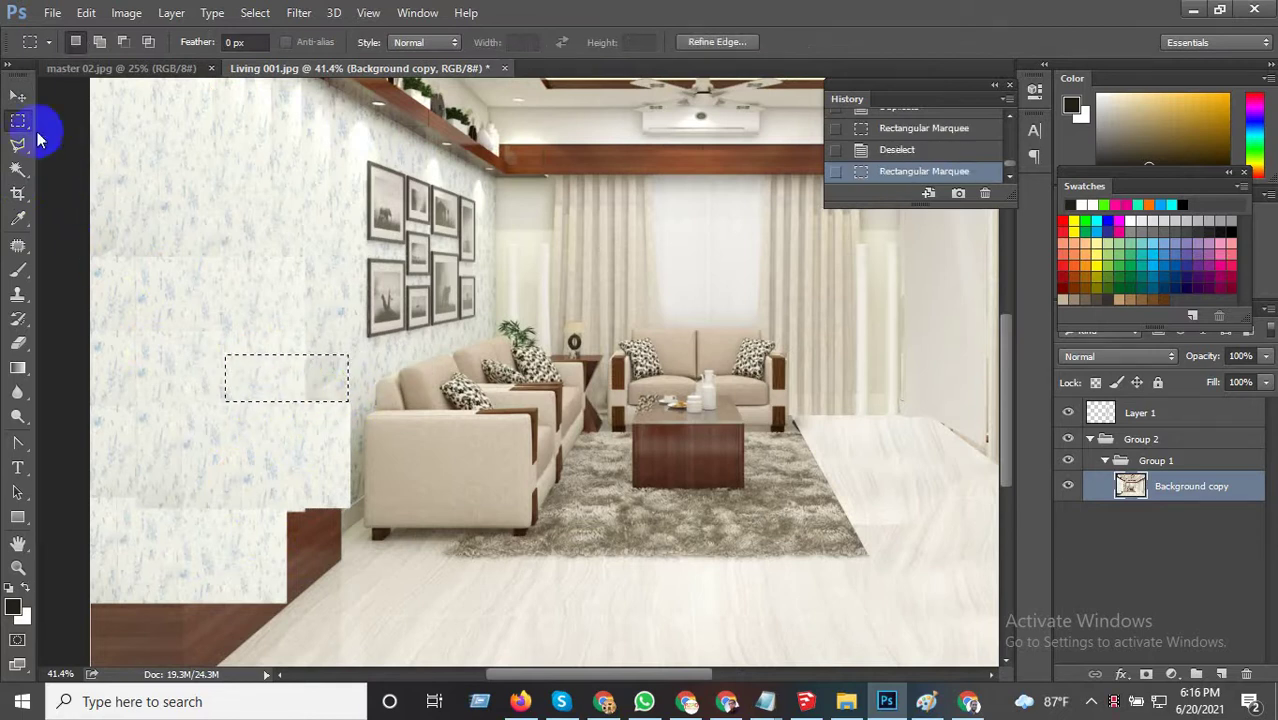
left_click(18, 96)
left_click_drag(277, 367, 305, 497)
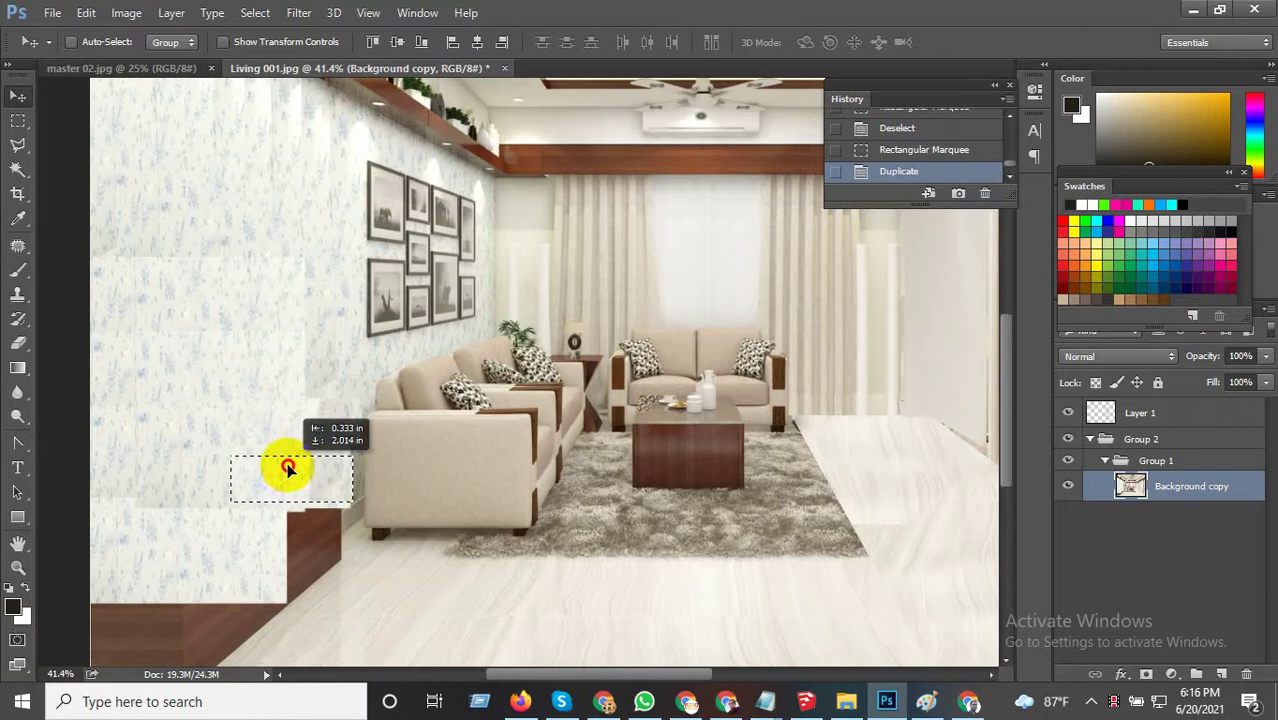
key("ctrl+z")
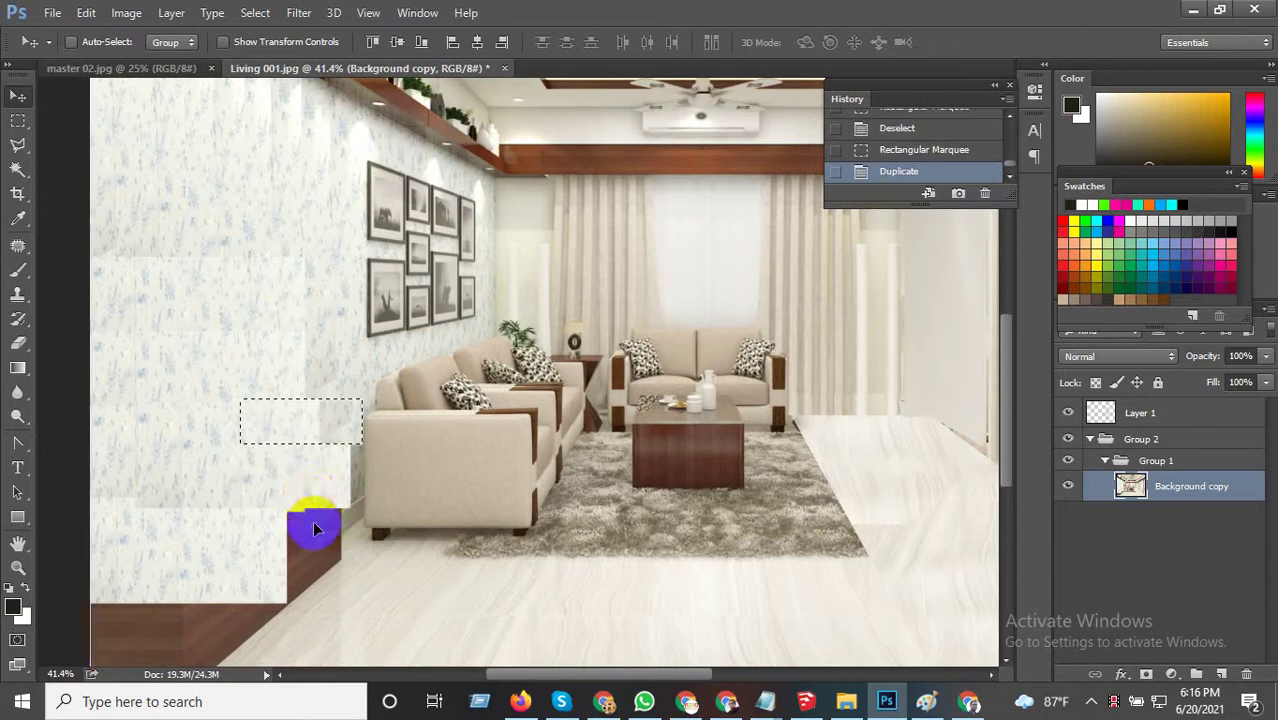
scroll(305, 490, "up", 2)
left_click_drag(295, 385, 277, 487)
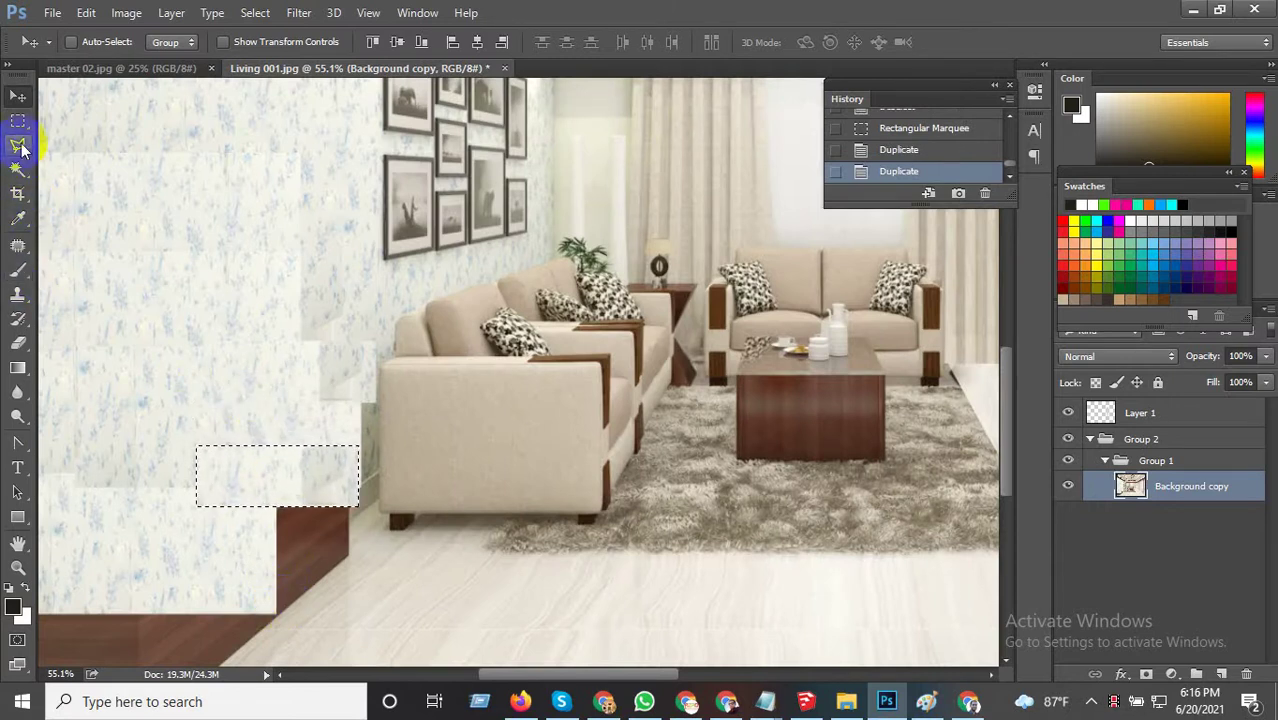
left_click(18, 120)
left_click(193, 296)
scroll(248, 486, "down", 1)
Outline the brown strip between wallpaper, wooden base and sofa arm with a closed Polygonal Lasso selection.
scroll(300, 586, "up", 2)
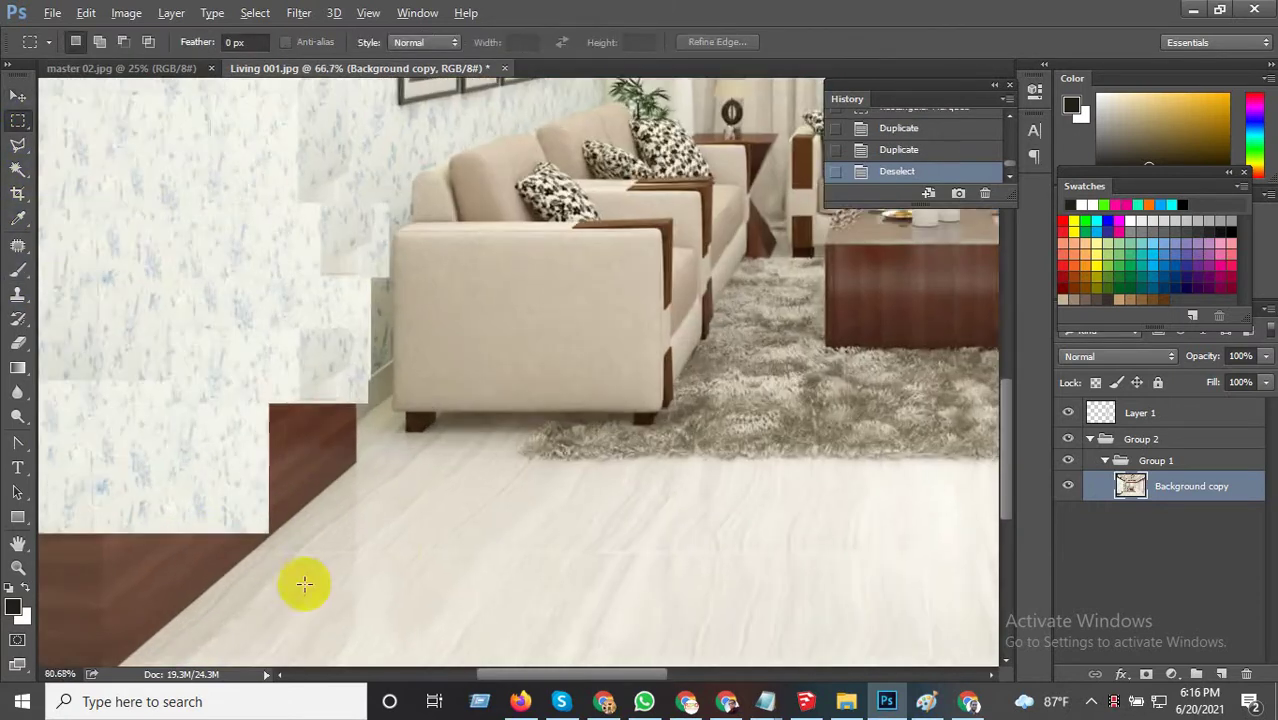
scroll(451, 571, "up", 1)
scroll(420, 565, "down", 1)
scroll(382, 561, "up", 1)
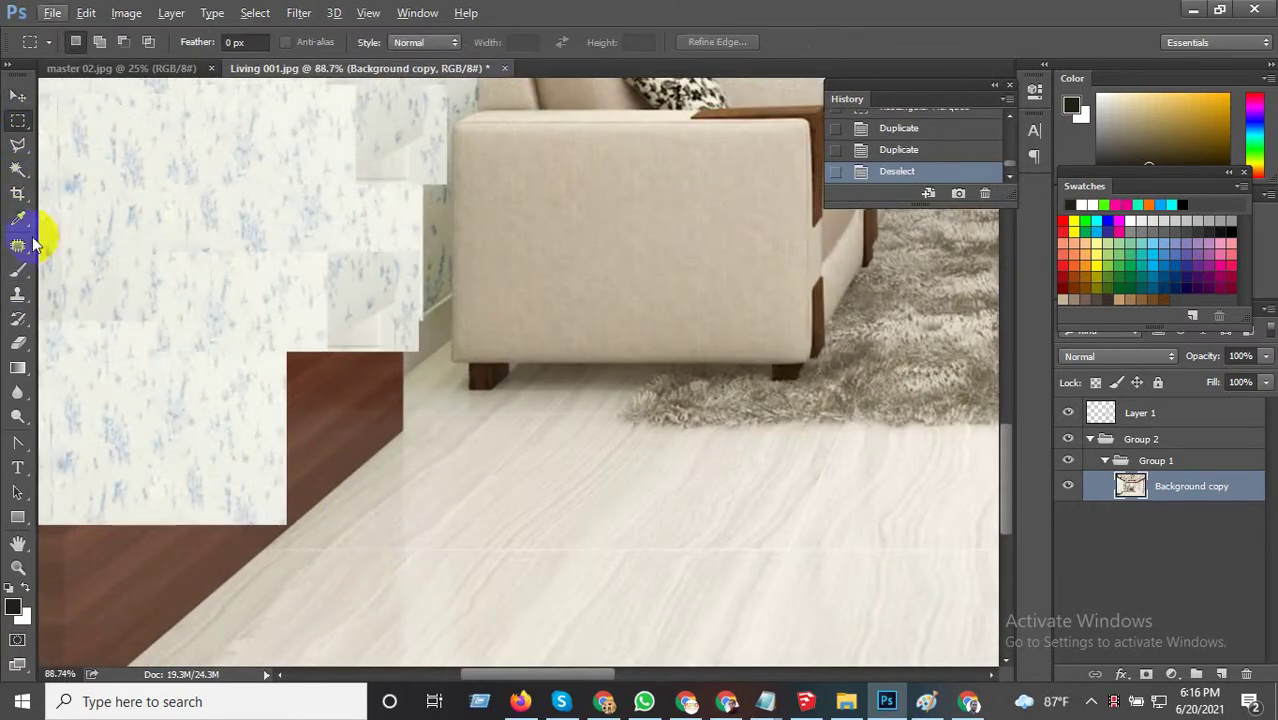
left_click(17, 145)
left_click(263, 330)
left_click(266, 548)
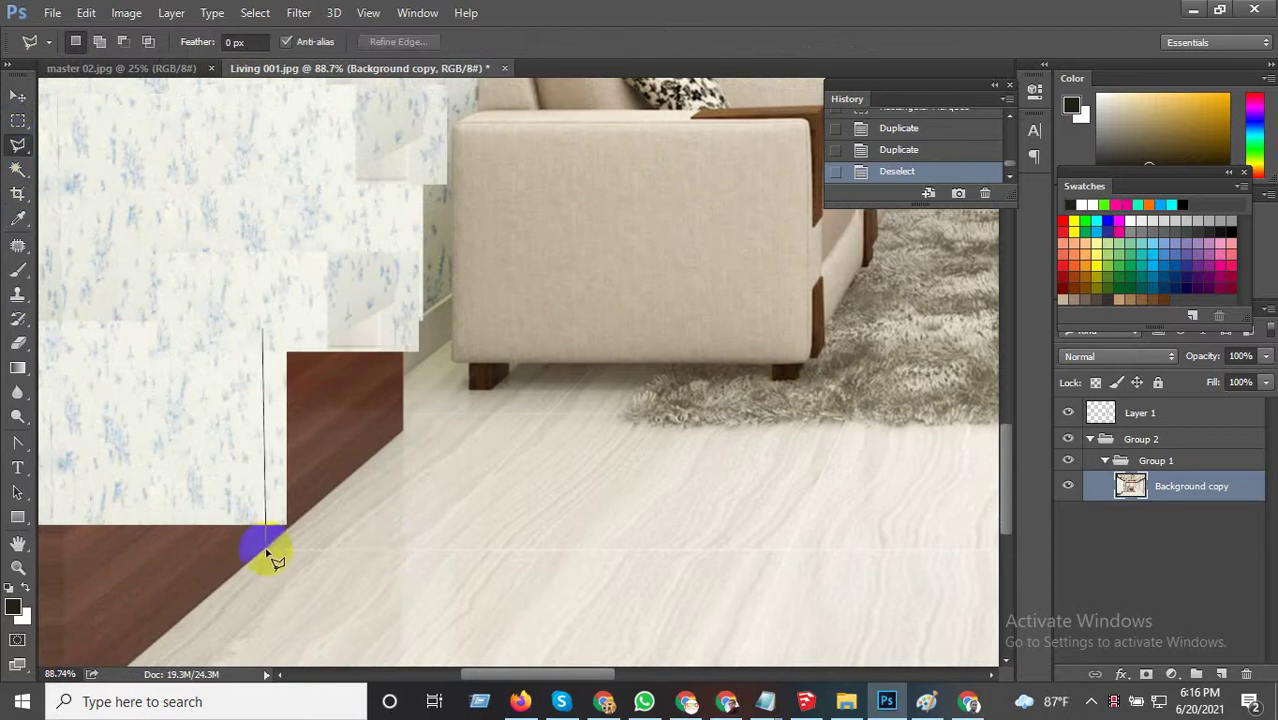
left_click(276, 541)
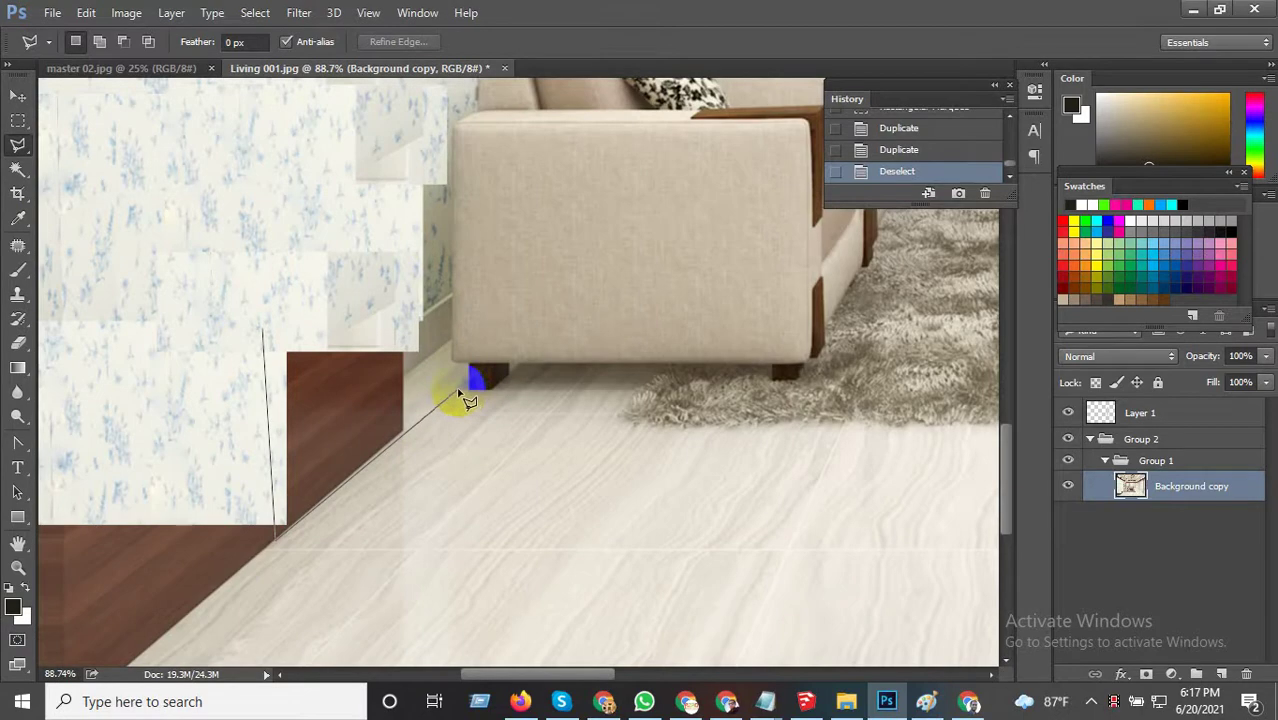
left_click(418, 422)
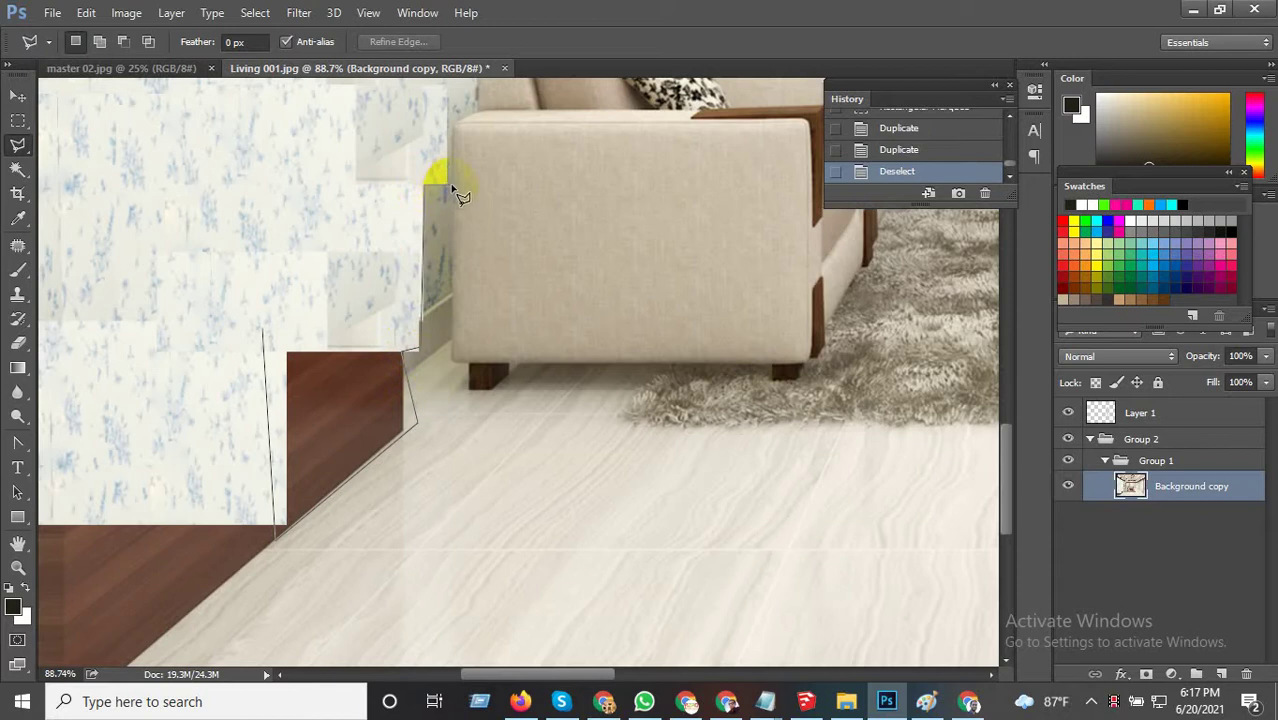
left_click(446, 186)
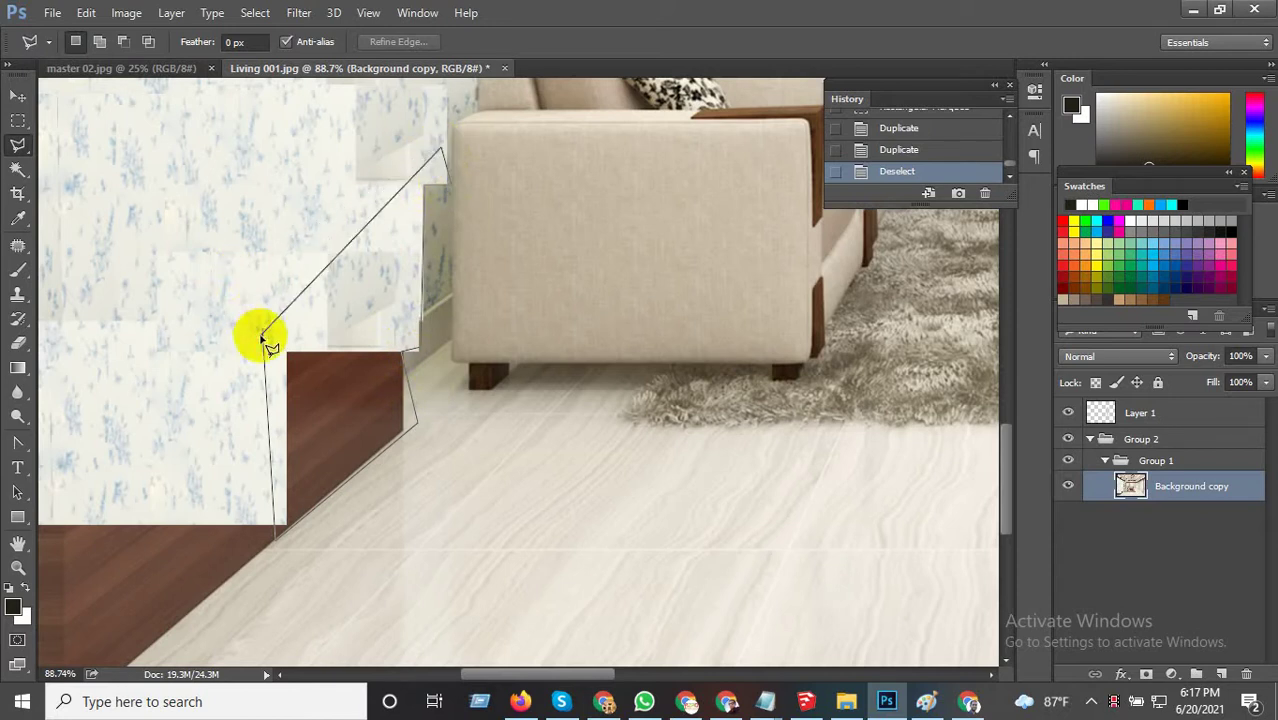
left_click(398, 478)
left_click(262, 336)
double_click(318, 416)
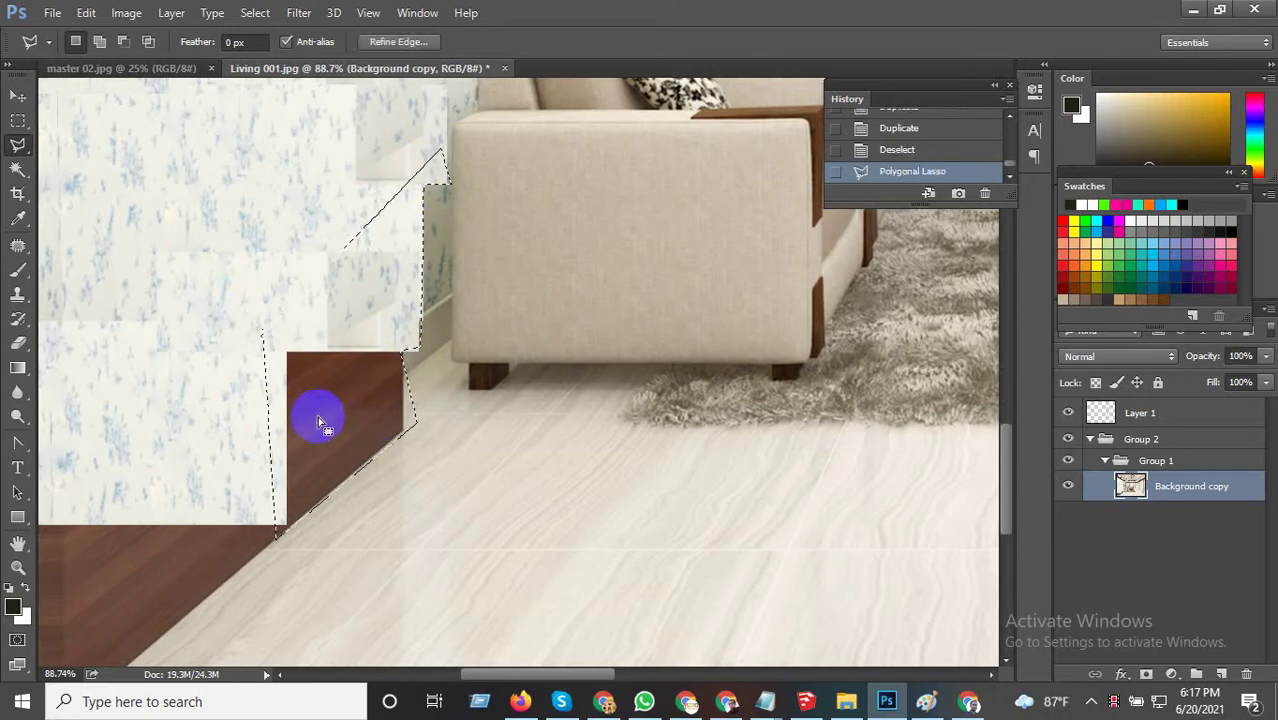
scroll(355, 440, "down", 1)
Patch the brown strip with wallpaper texture taken from above, then deselect.
left_click(18, 245)
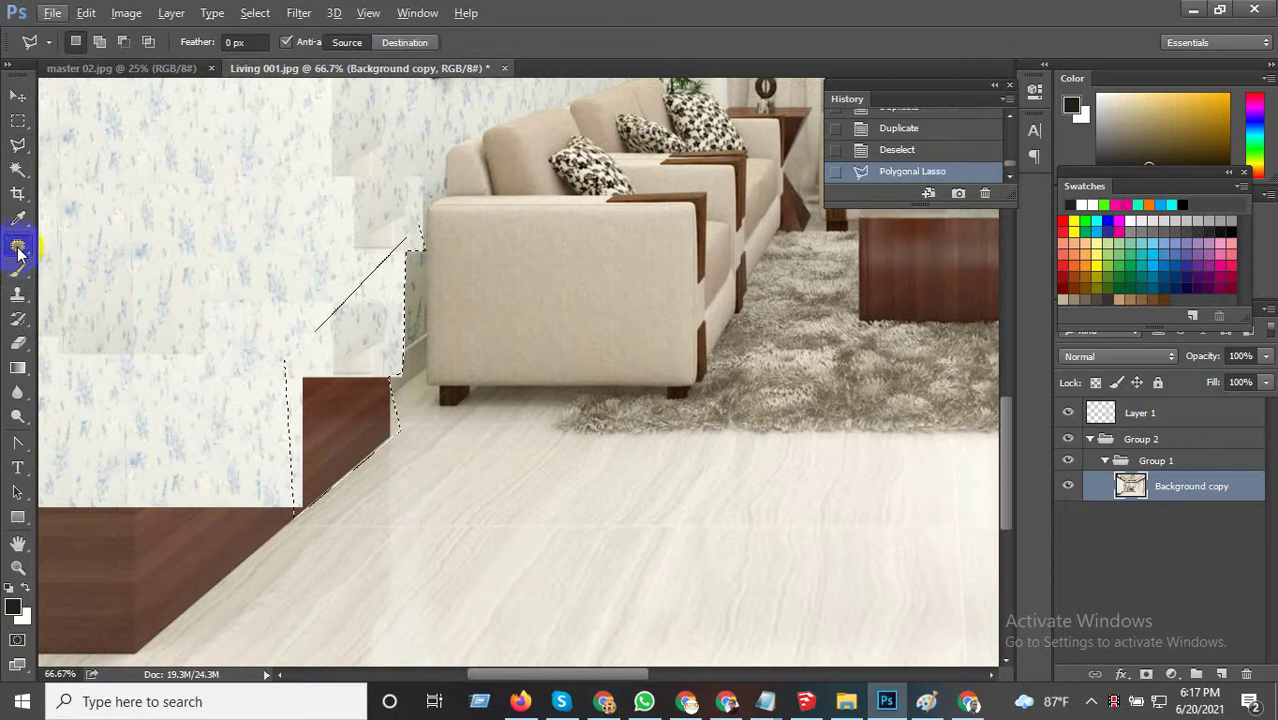
mouse_move(243, 328)
left_mouse_down()
mouse_move(237, 228)
mouse_move(136, 222)
left_mouse_up()
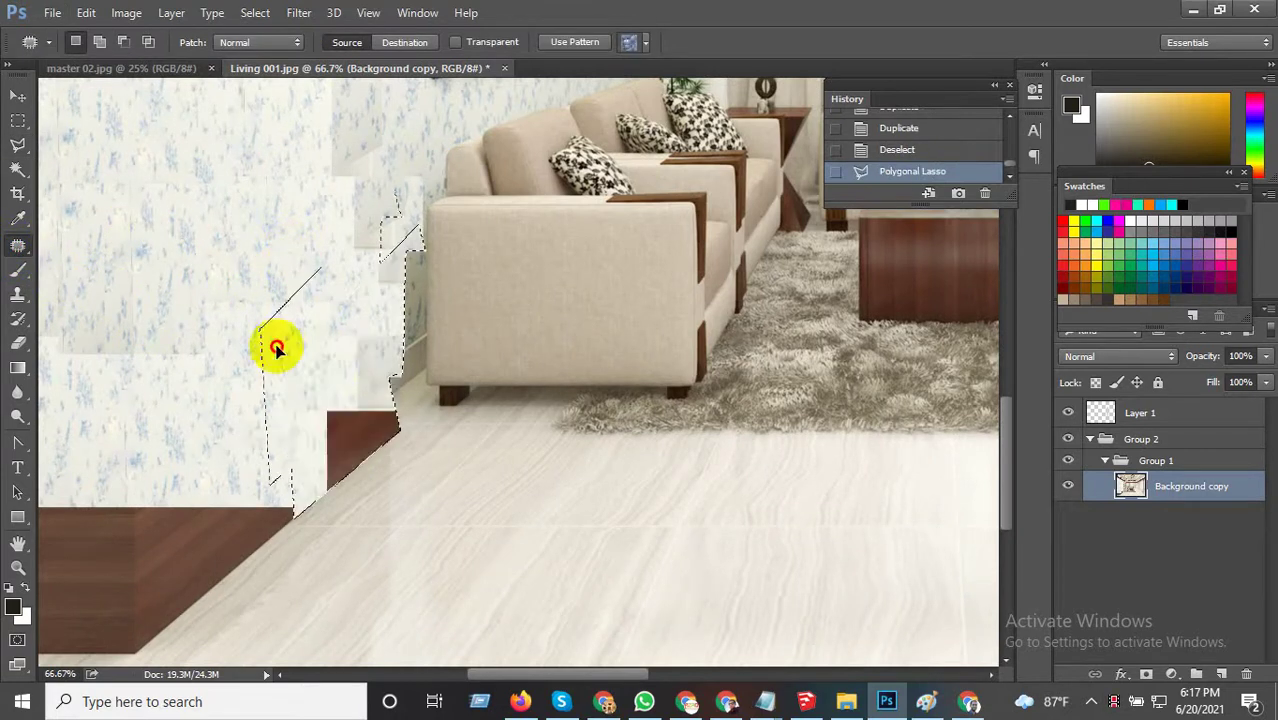
left_click_drag(310, 399, 194, 365)
scroll(242, 390, "down", 2)
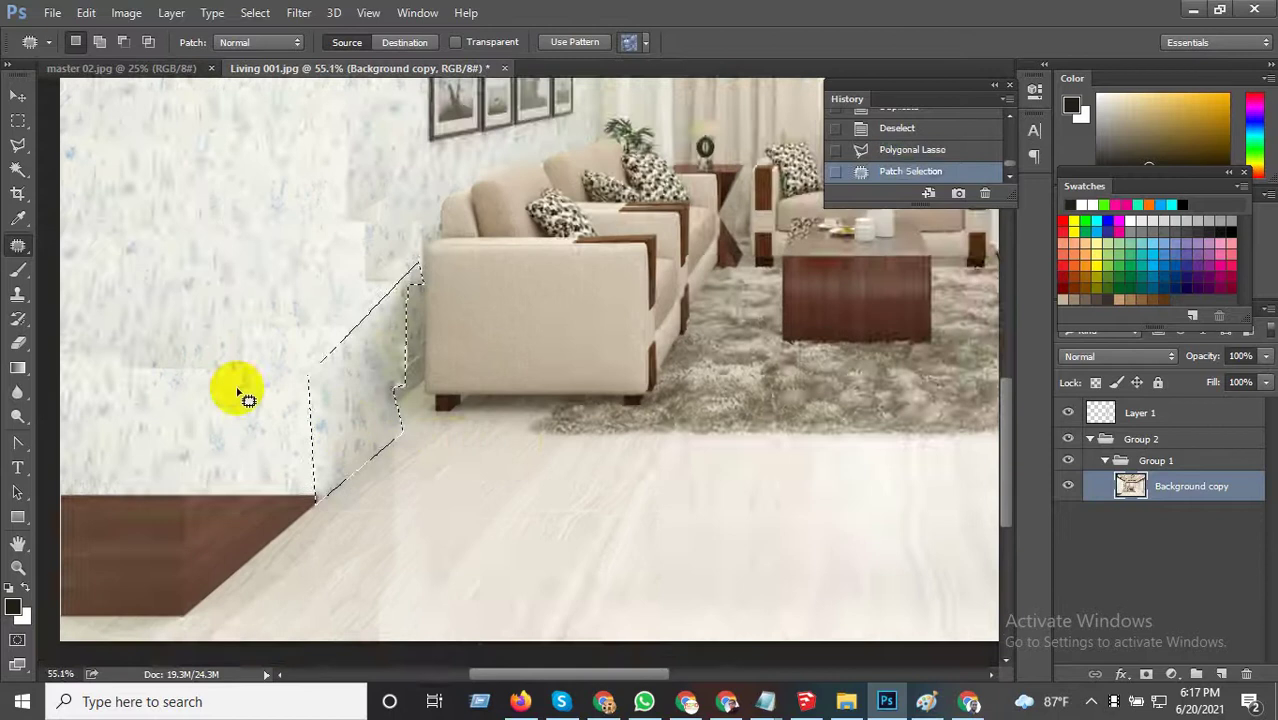
key("ctrl+d")
scroll(479, 442, "down", 2)
scroll(479, 442, "up", 1)
scroll(279, 500, "up", 1)
Patch the brown wall block at the bottom left with wallpaper texture.
left_click_drag(279, 500, 405, 470)
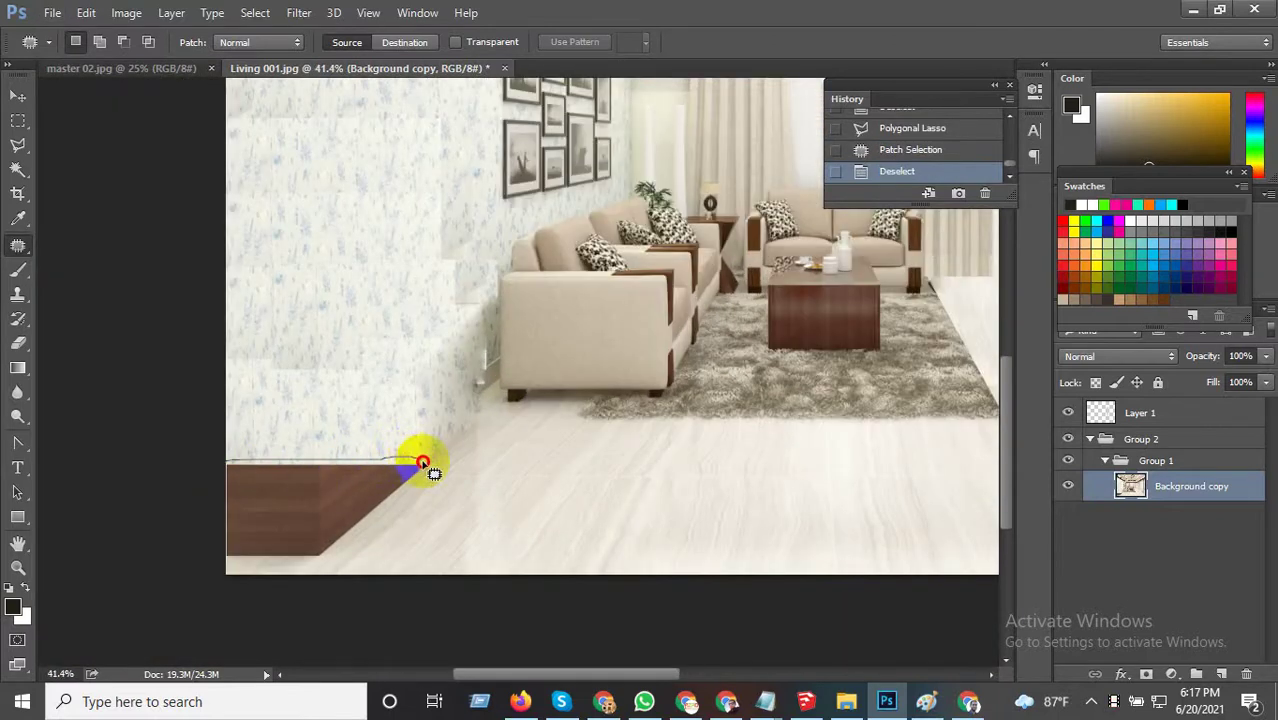
left_click_drag(405, 487, 366, 528)
left_click_drag(318, 562, 180, 548)
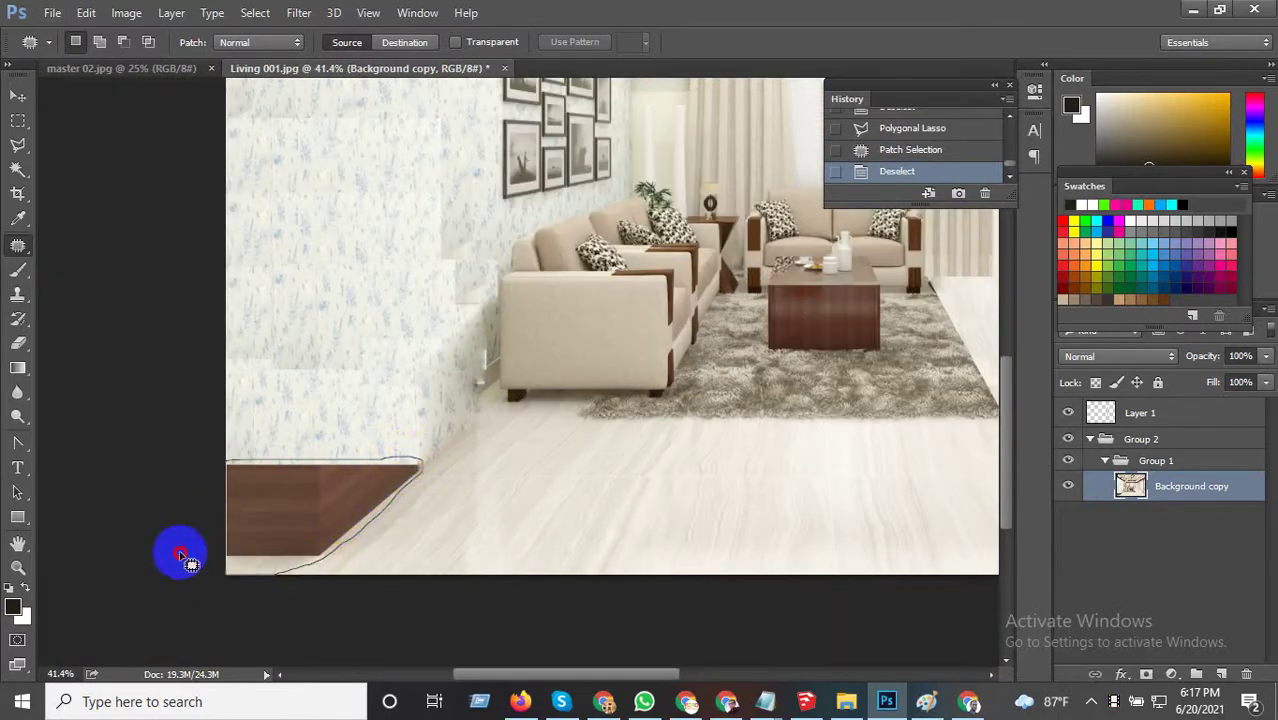
left_click_drag(277, 534, 220, 320)
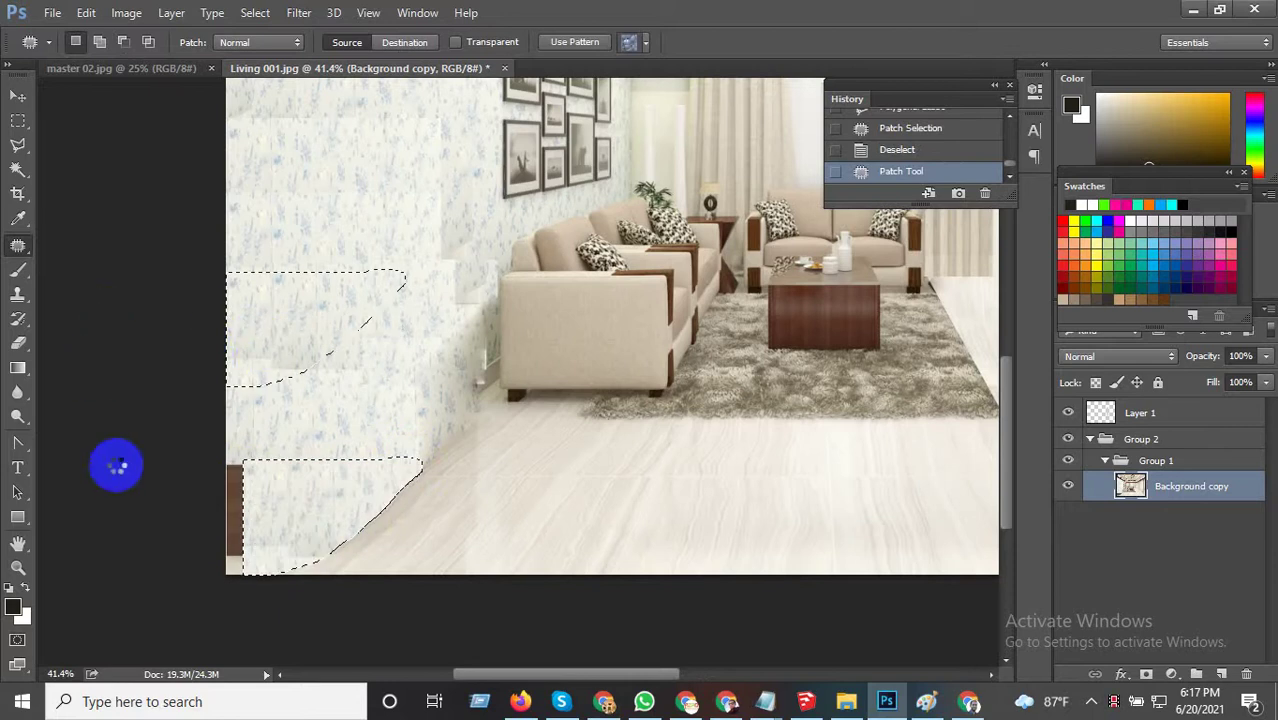
left_click(280, 413)
left_click(573, 278)
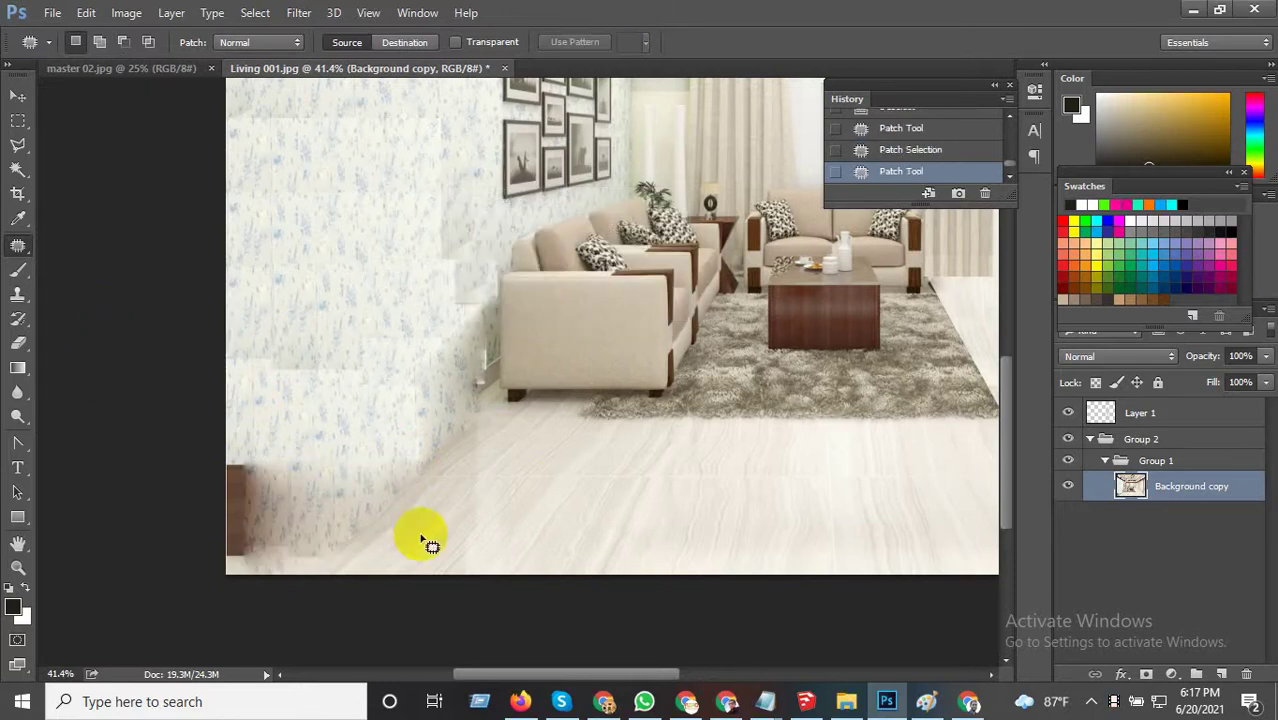
Patch the remaining brown corner and rough lower-left area with cleaner wallpaper from higher up.
mouse_move(157, 442)
left_mouse_down()
mouse_move(235, 592)
mouse_move(262, 285)
left_mouse_up()
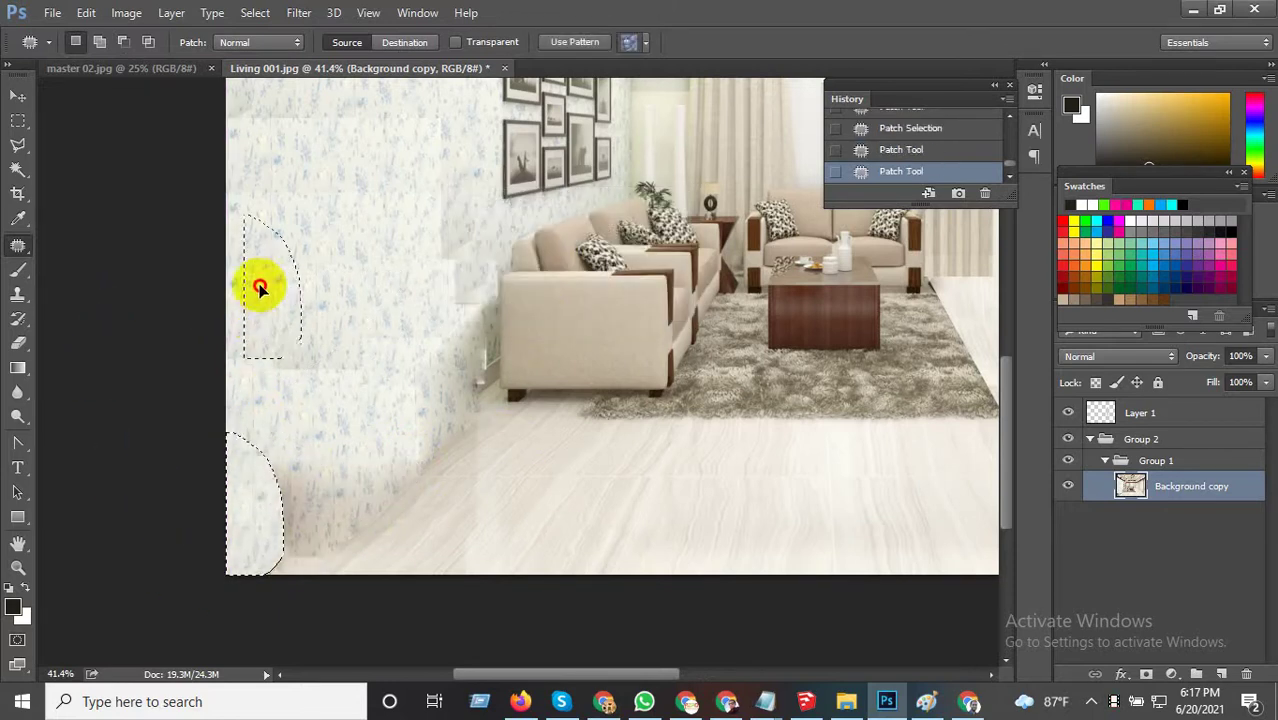
left_click(266, 432)
left_click_drag(208, 408, 208, 471)
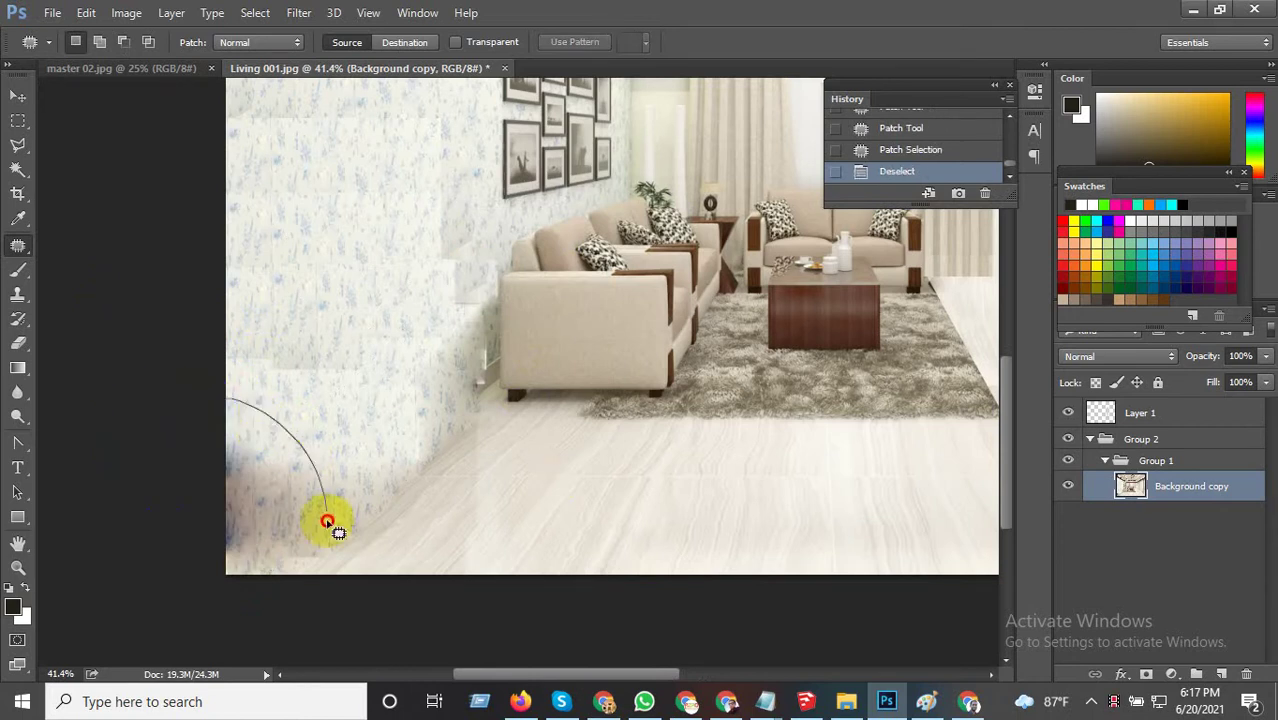
mouse_move(298, 487)
left_mouse_down()
mouse_move(290, 272)
mouse_move(272, 313)
left_mouse_up()
left_click(185, 340)
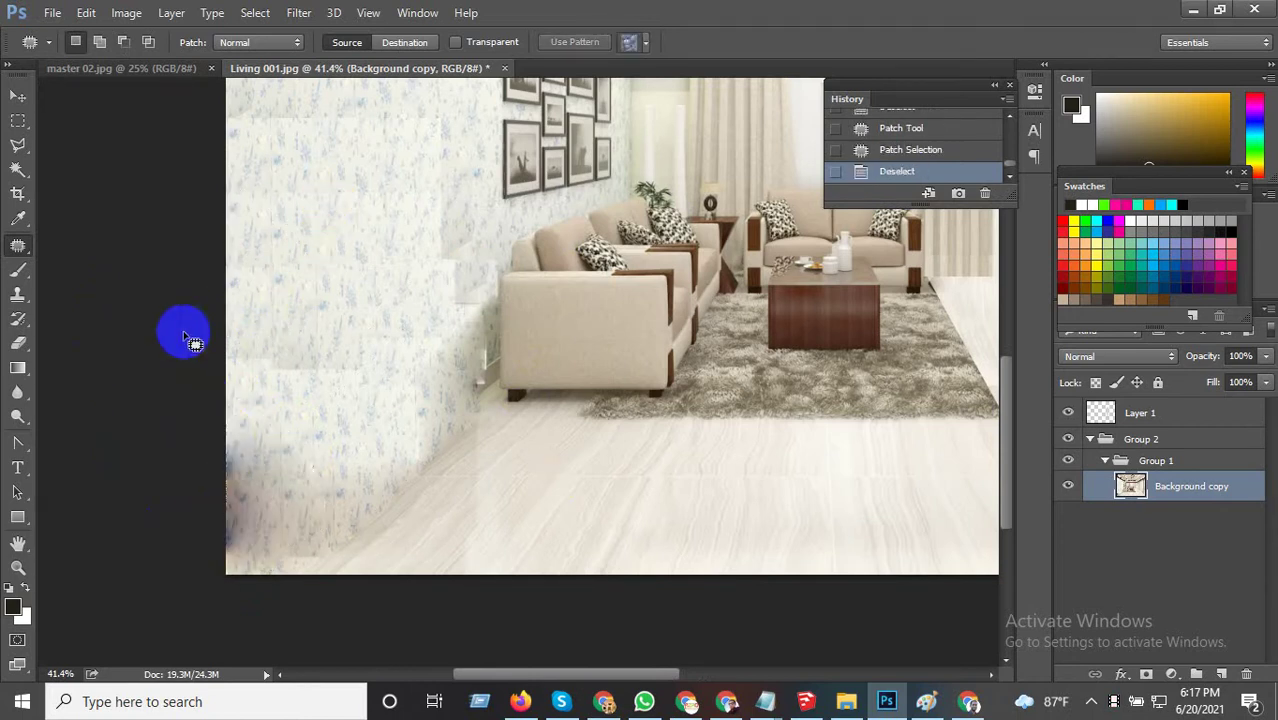
scroll(210, 400, "down", 2)
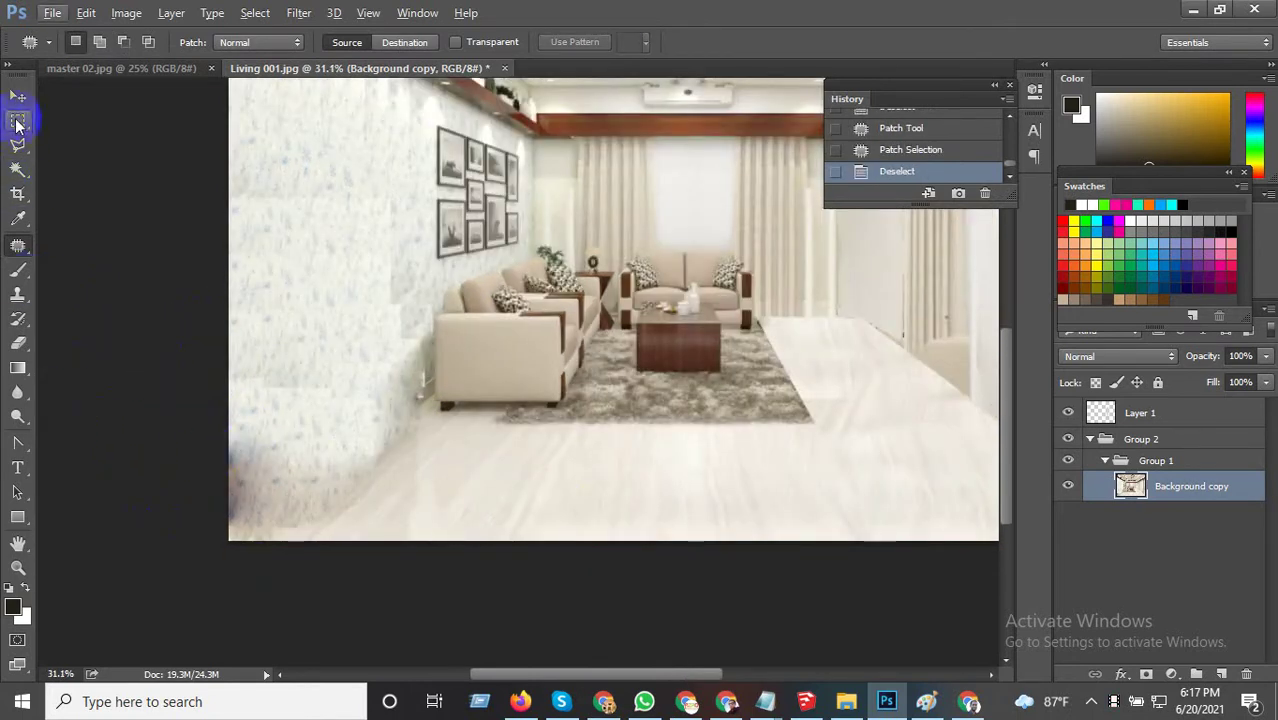
Duplicate a marquee-selected wallpaper rectangle into the lower-left corner, undoing an accidental plain move first.
left_click(17, 121)
left_click_drag(229, 322, 328, 393)
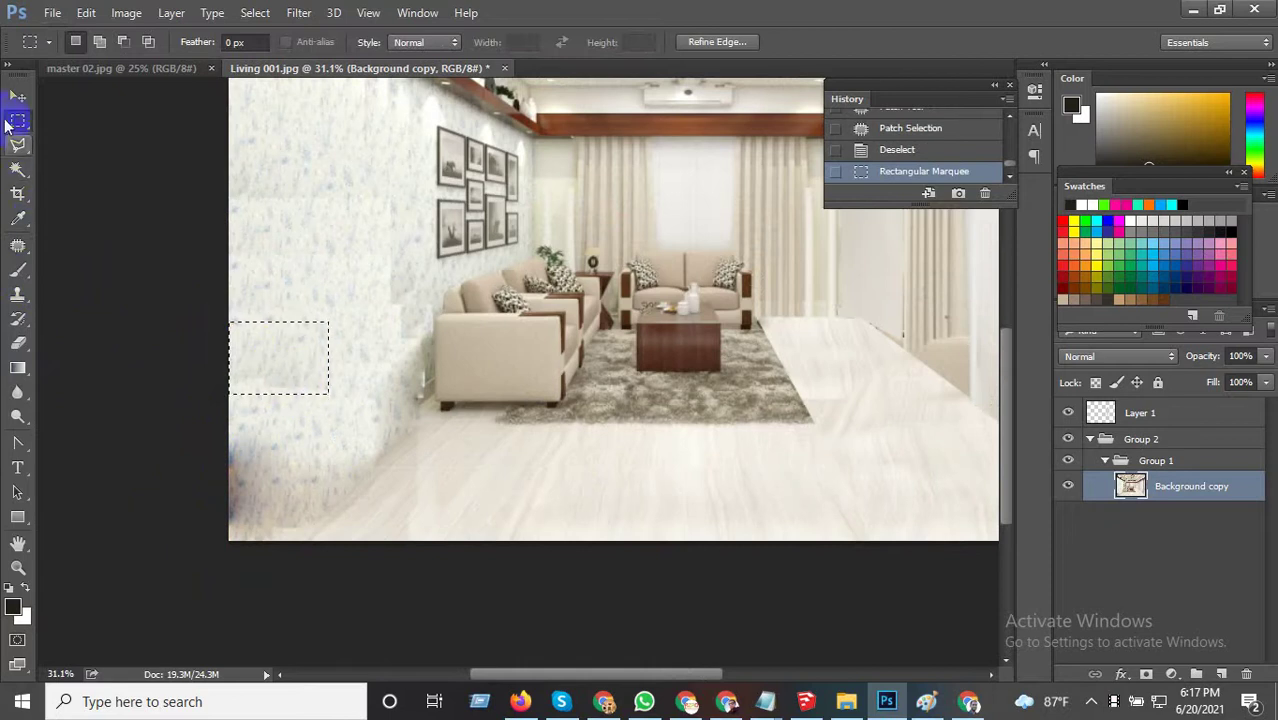
left_click(17, 96)
left_click_drag(255, 365, 205, 500)
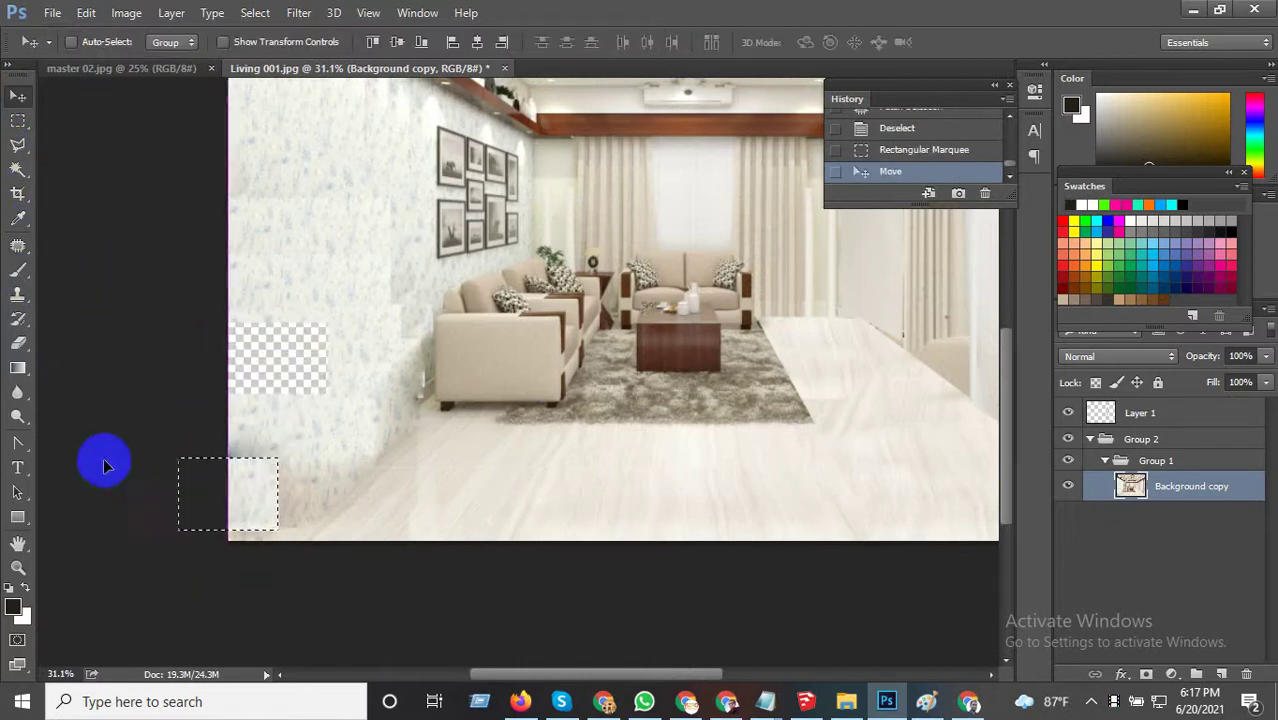
key("ctrl+z")
mouse_move(285, 357)
left_mouse_down()
mouse_move(253, 507)
mouse_move(246, 425)
left_mouse_up()
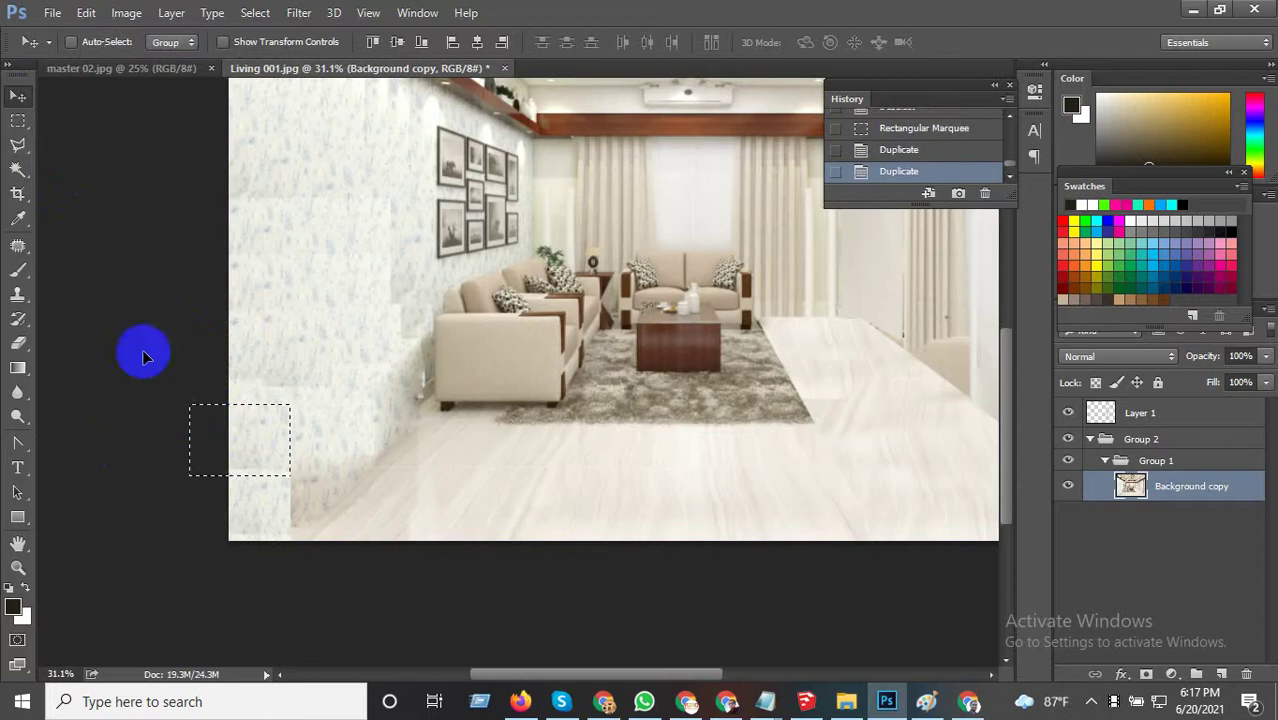
left_click(18, 120)
left_click(157, 265)
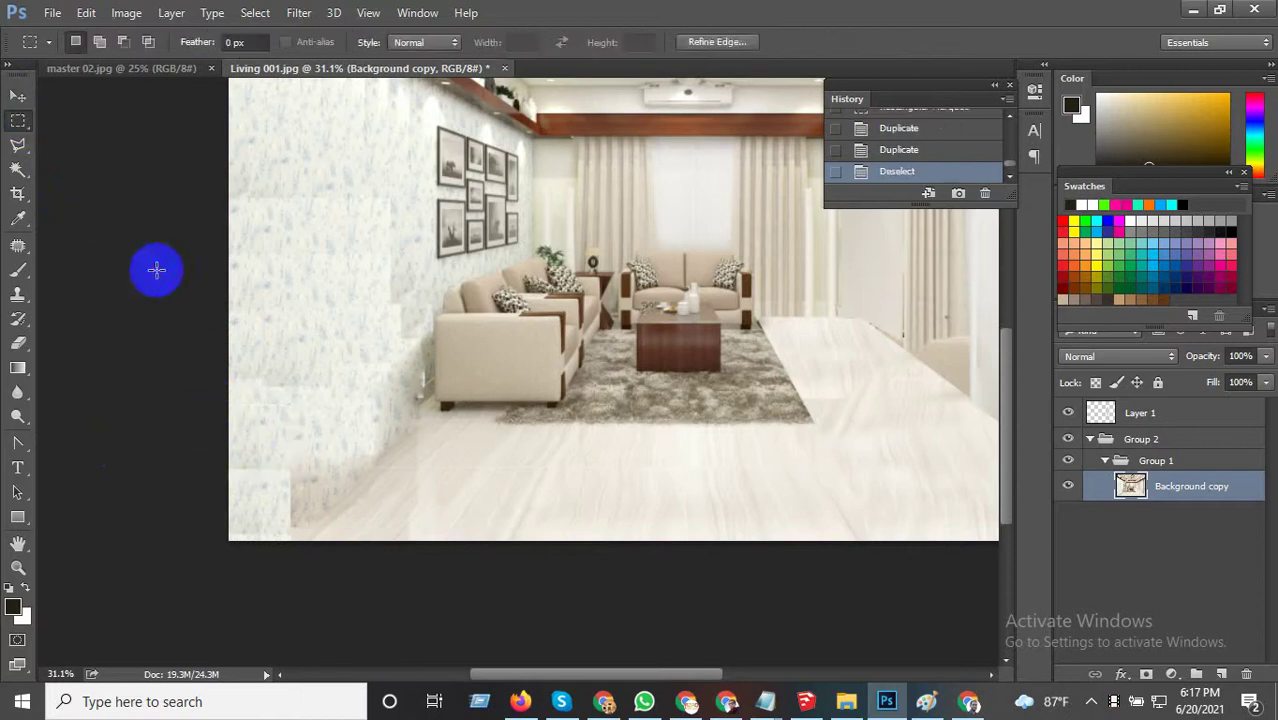
scroll(371, 514, "down", 1)
scroll(408, 542, "down", 1)
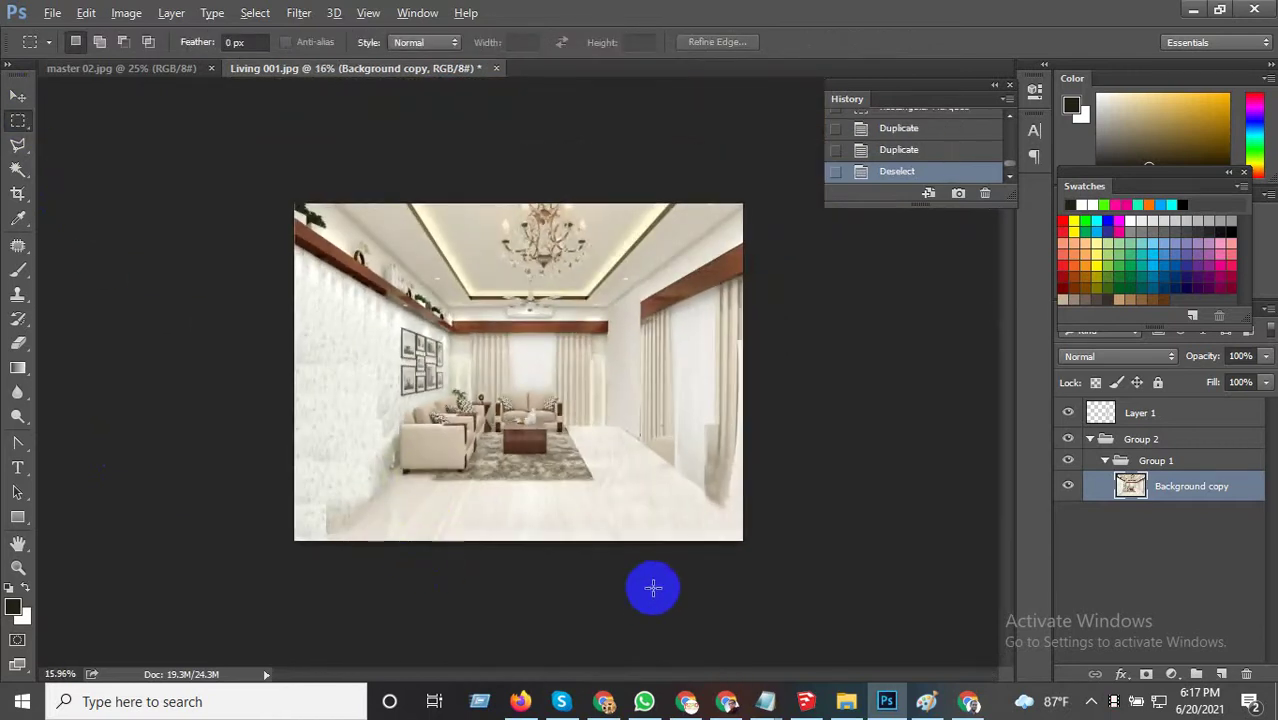
scroll(652, 588, "up", 1)
scroll(442, 342, "up", 1)
scroll(428, 371, "up", 1)
scroll(330, 436, "down", 1)
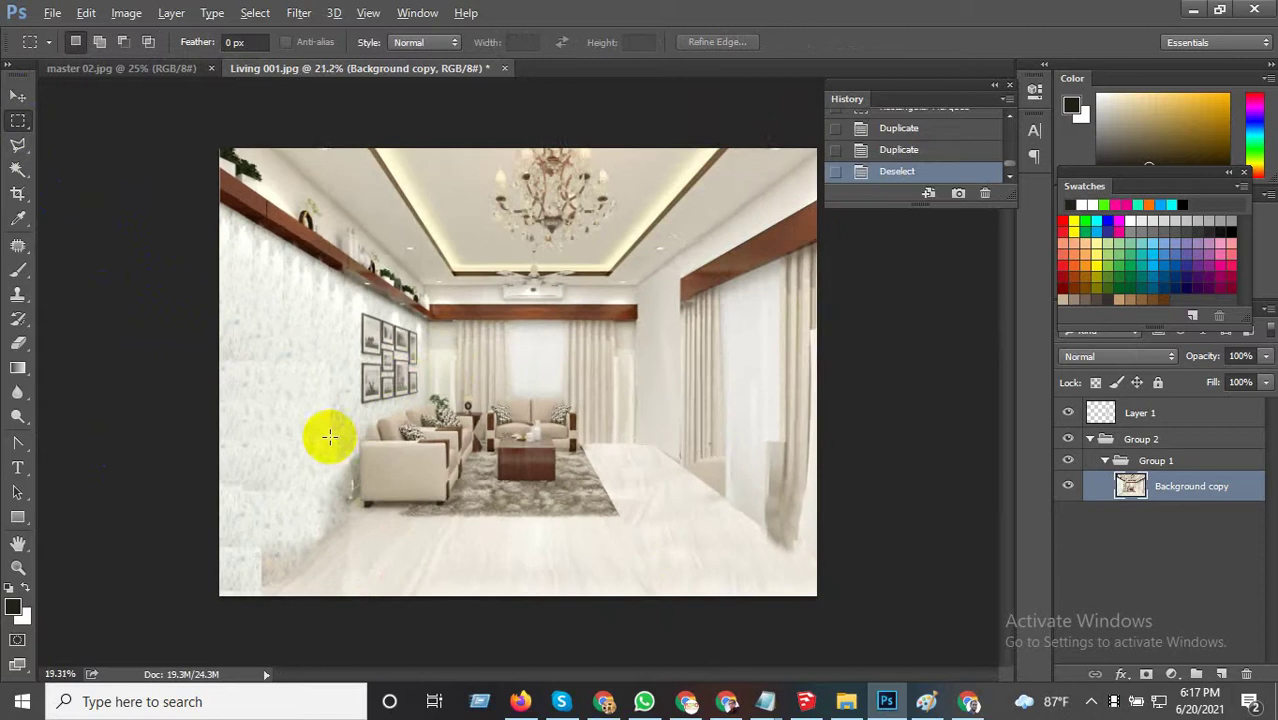
scroll(330, 436, "down", 1)
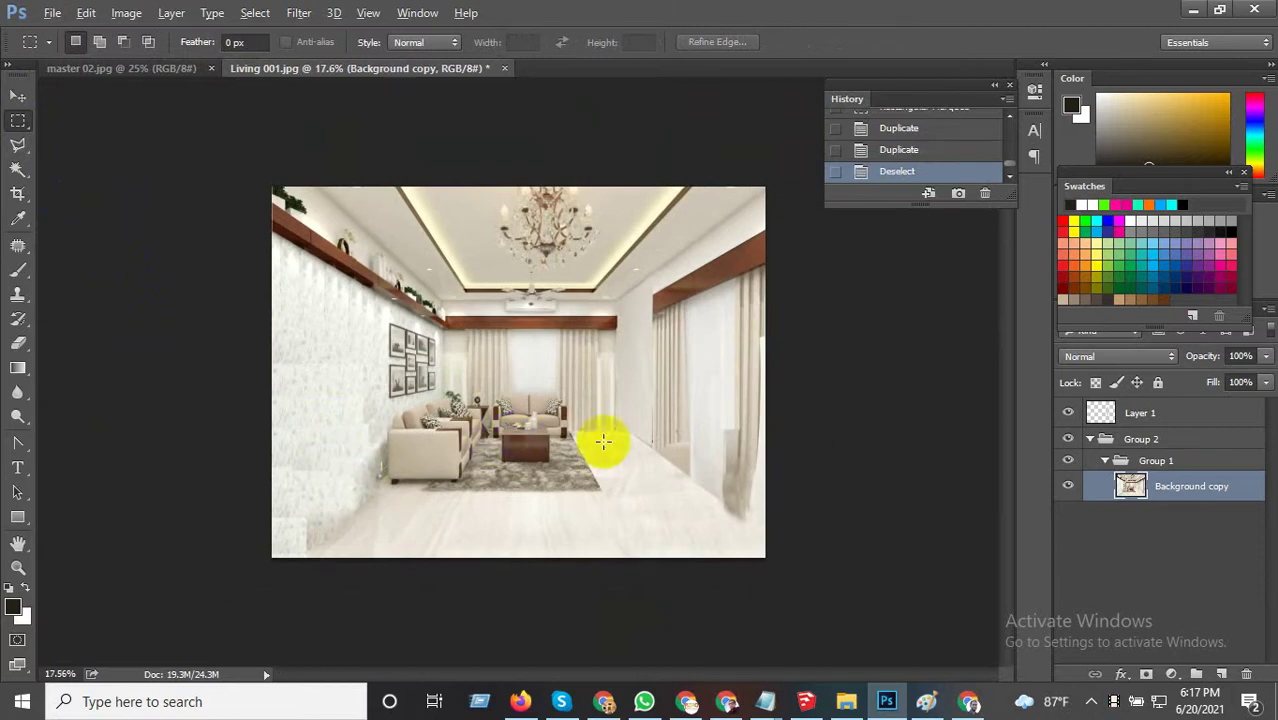
scroll(637, 441, "up", 1)
scroll(485, 551, "up", 1)
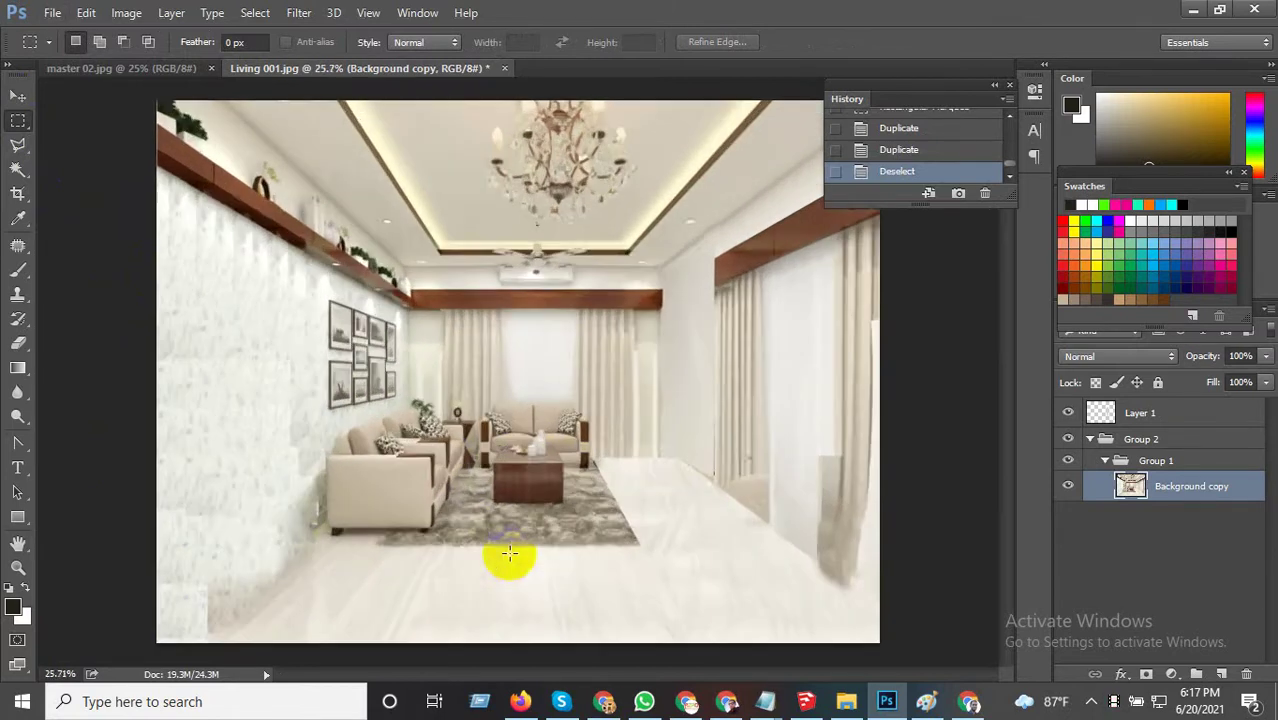
scroll(400, 540, "down", 1)
scroll(102, 510, "down", 1)
scroll(470, 470, "up", 2)
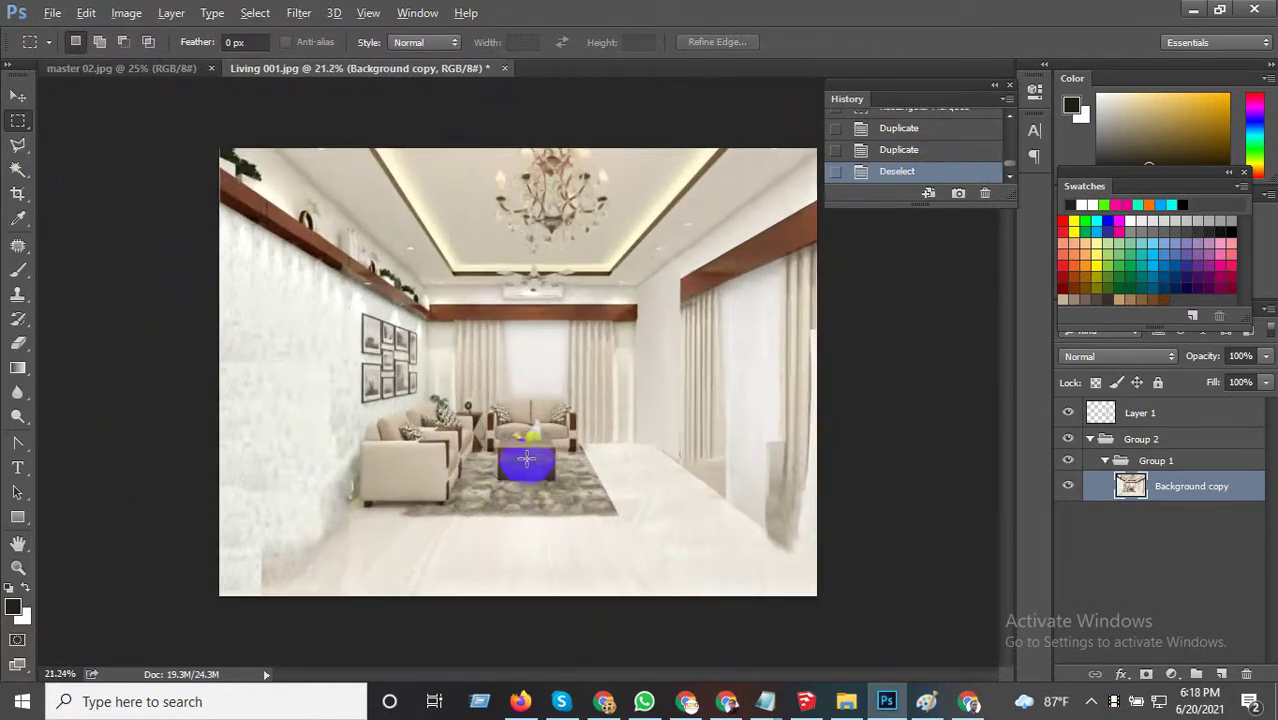
scroll(271, 320, "up", 2)
scroll(76, 390, "down", 1)
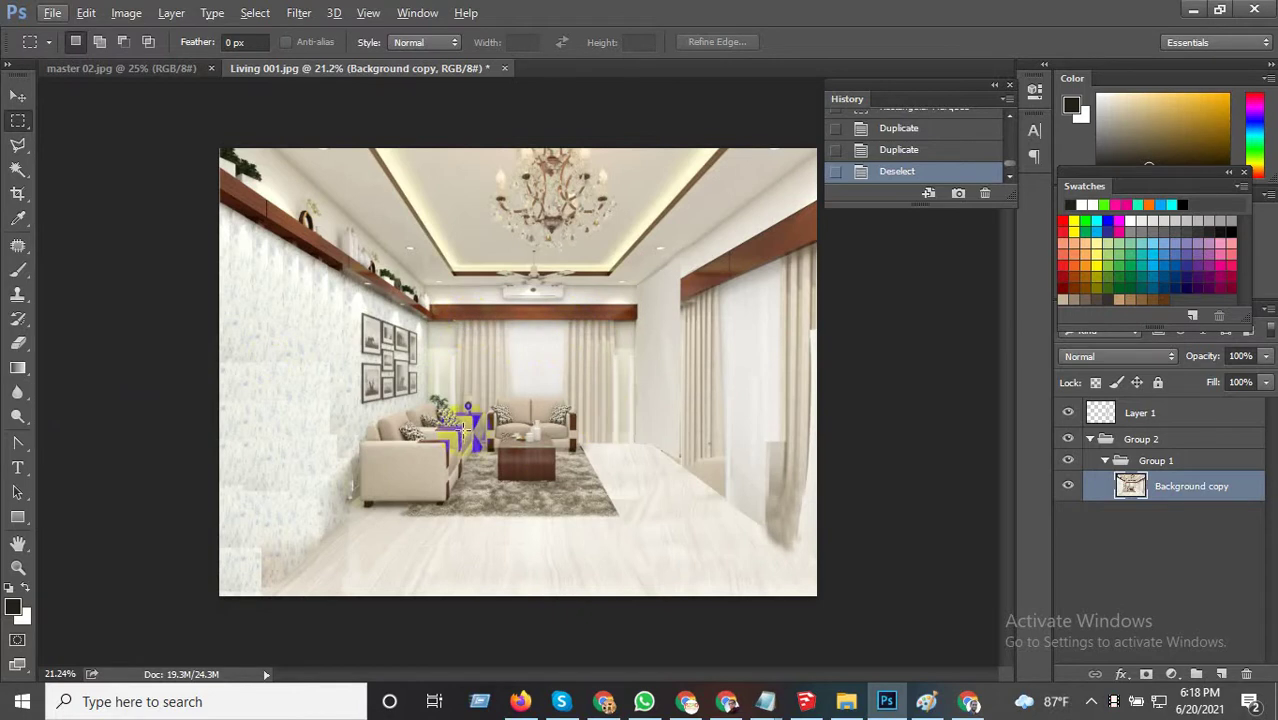
left_click(18, 96)
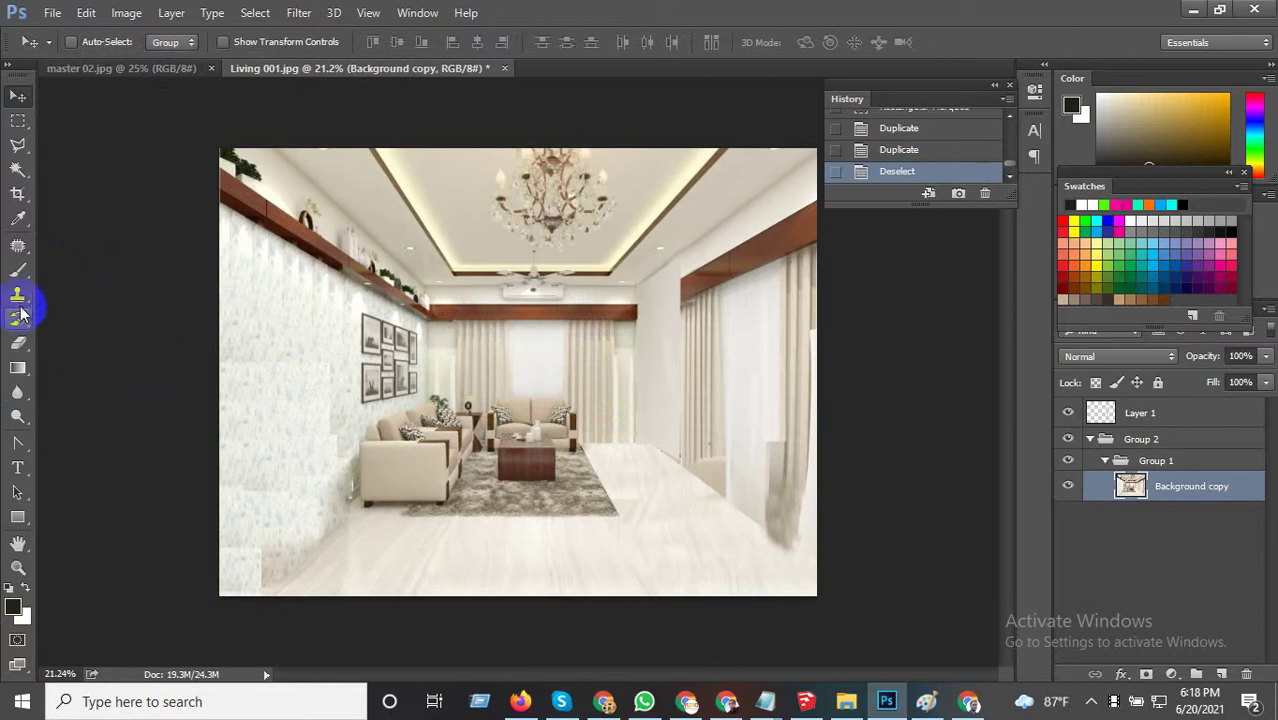
left_click_drag(157, 361, 160, 362)
key("ctrl+alt+shift+s")
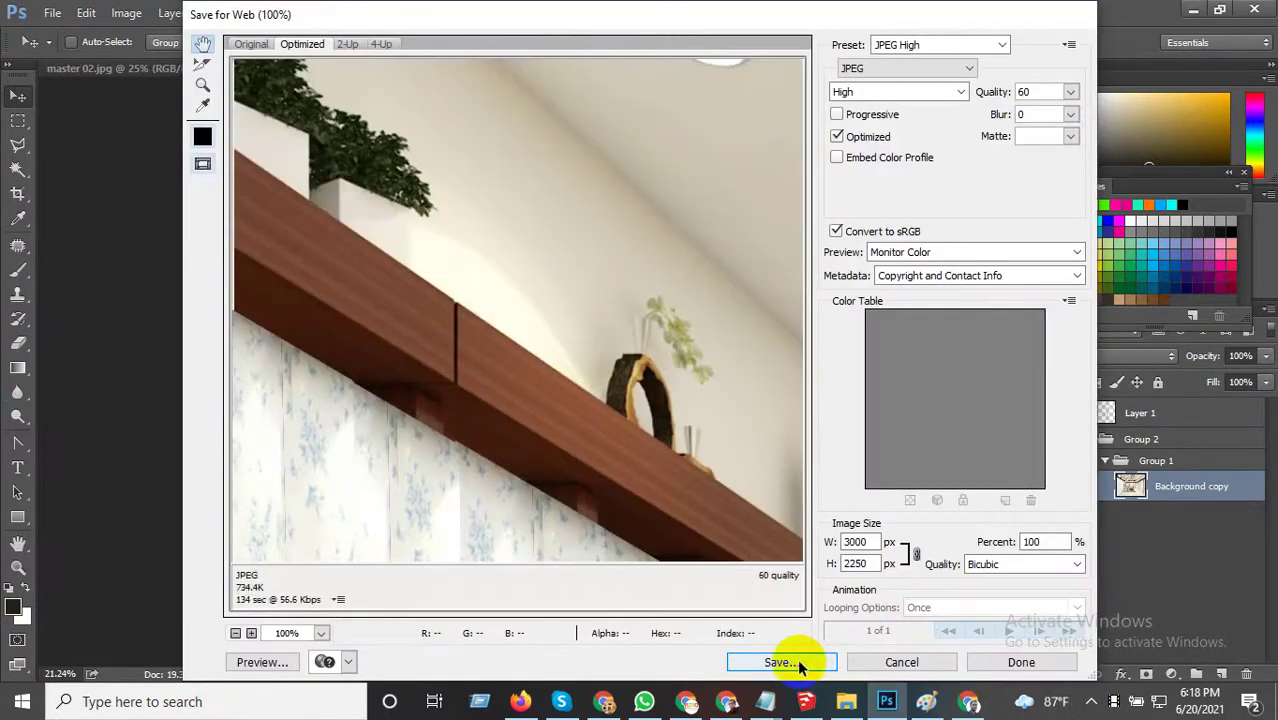
left_click(797, 660)
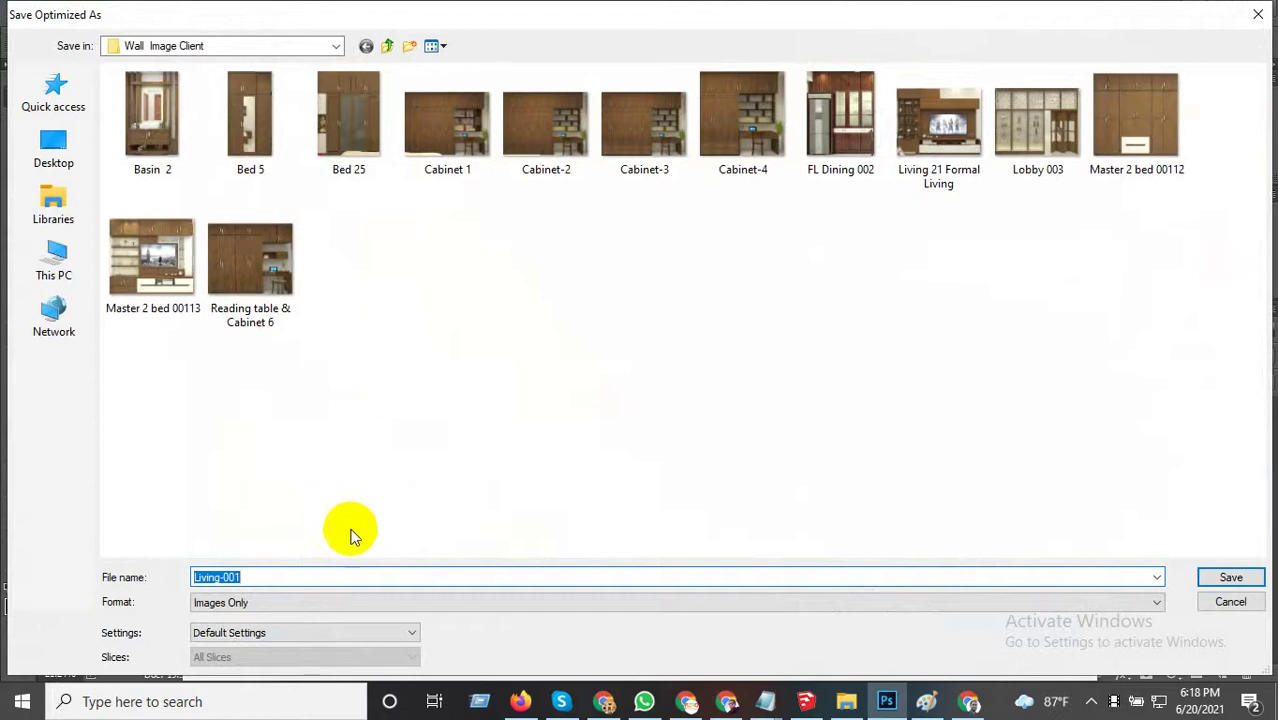
left_click(1222, 580)
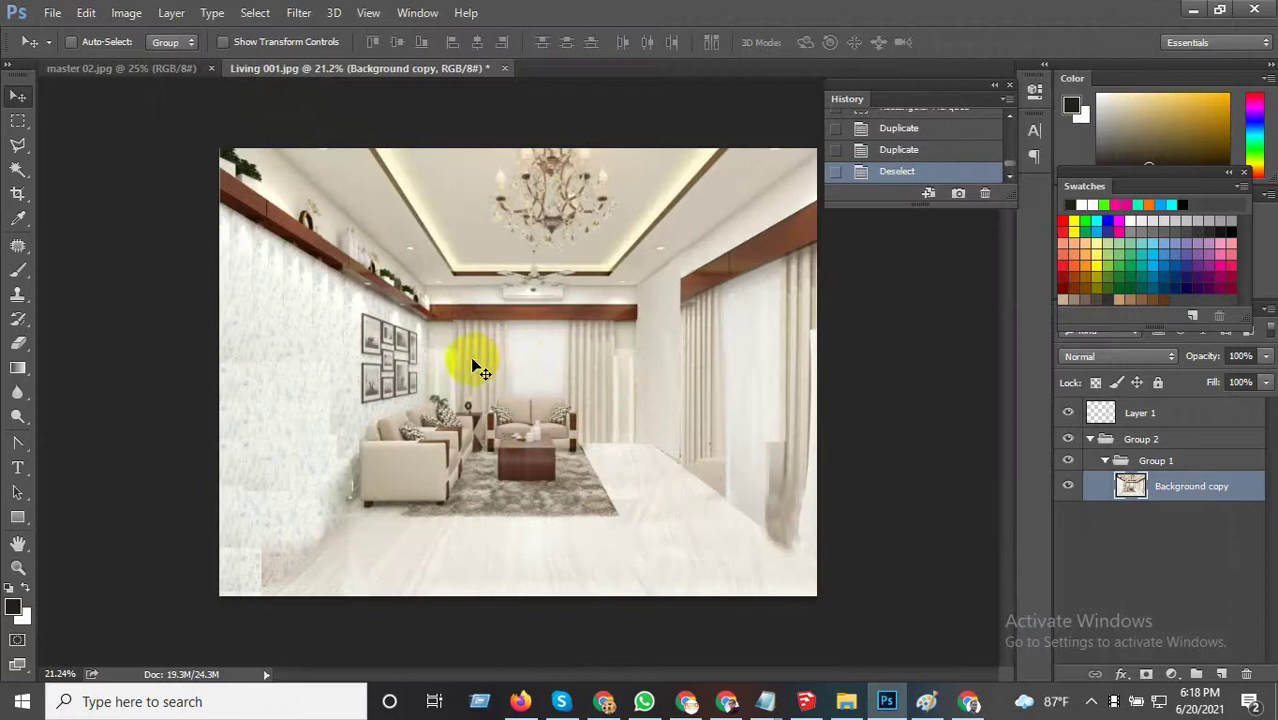
Crop the render by raising the bottom edge slightly and pulling the left edge inward.
left_click(17, 194)
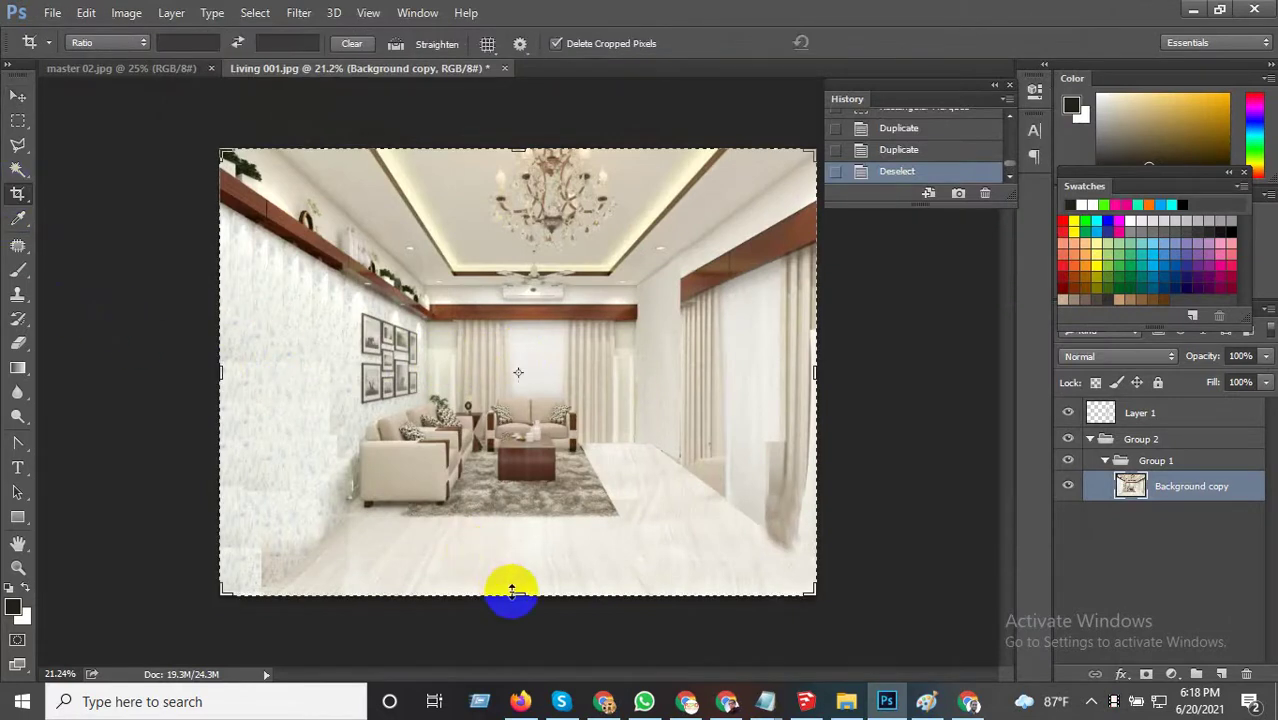
left_click_drag(511, 591, 516, 567)
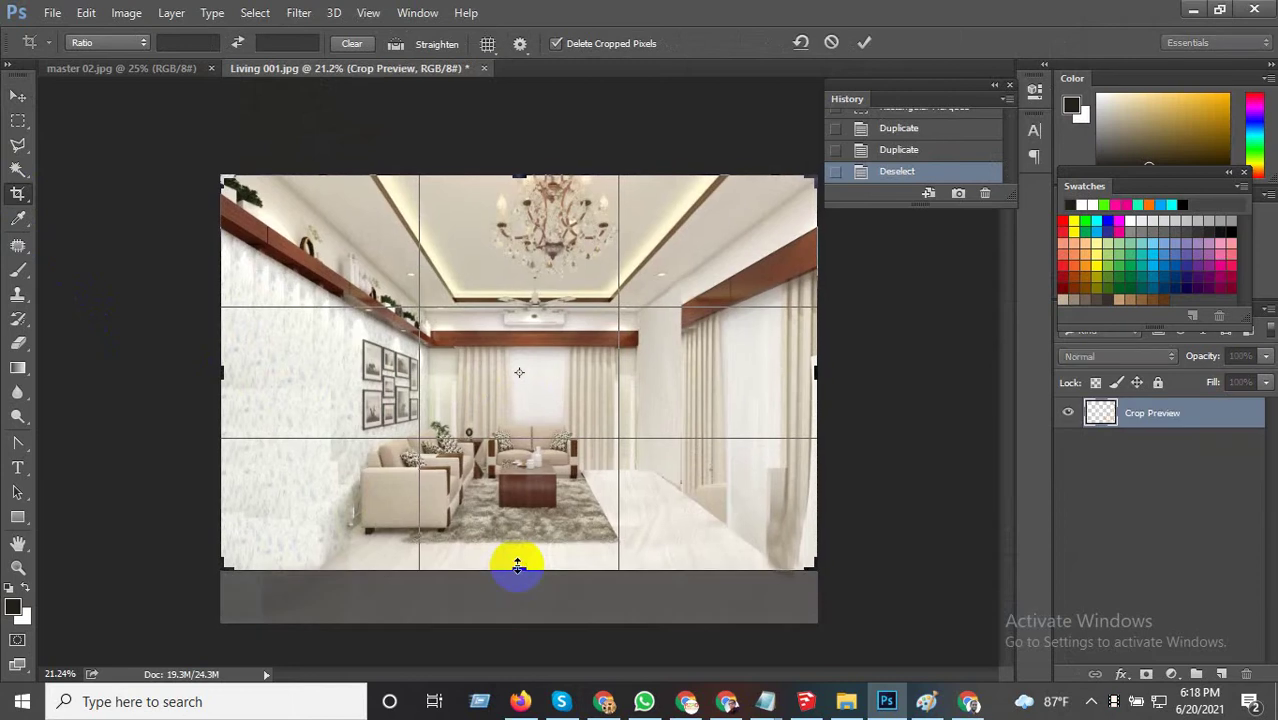
left_click_drag(521, 567, 524, 564)
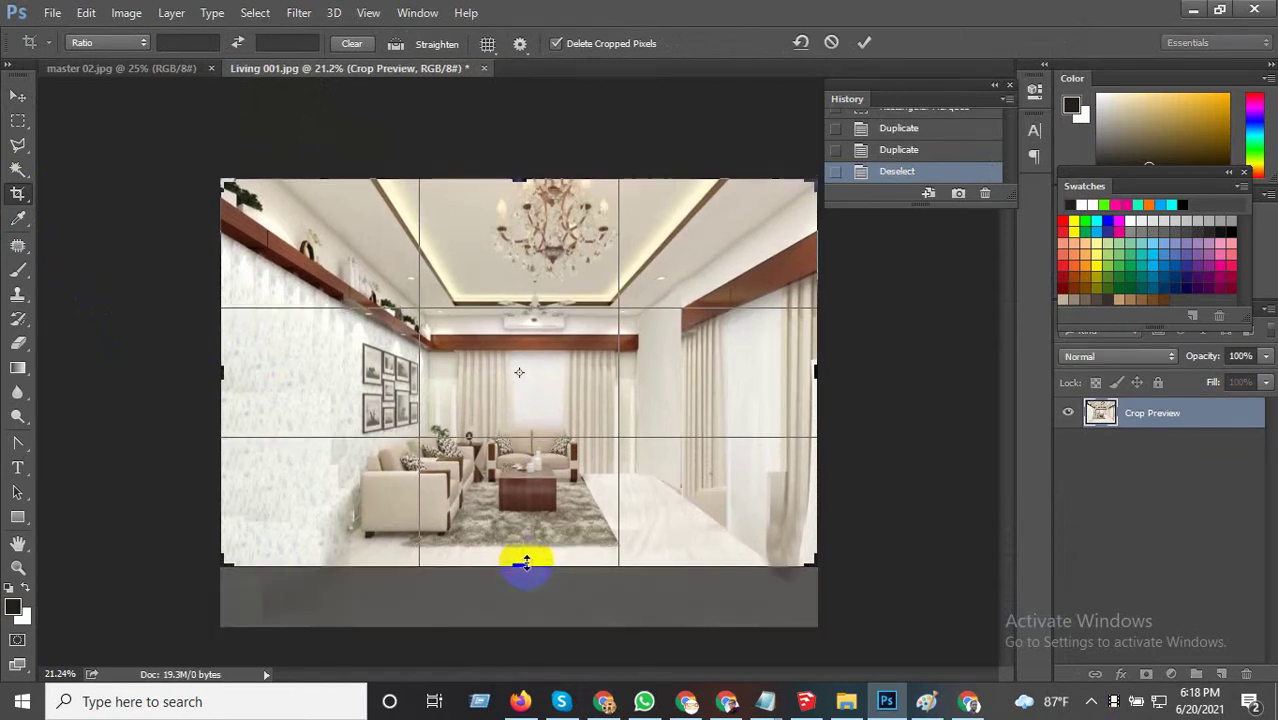
left_click_drag(222, 371, 263, 374)
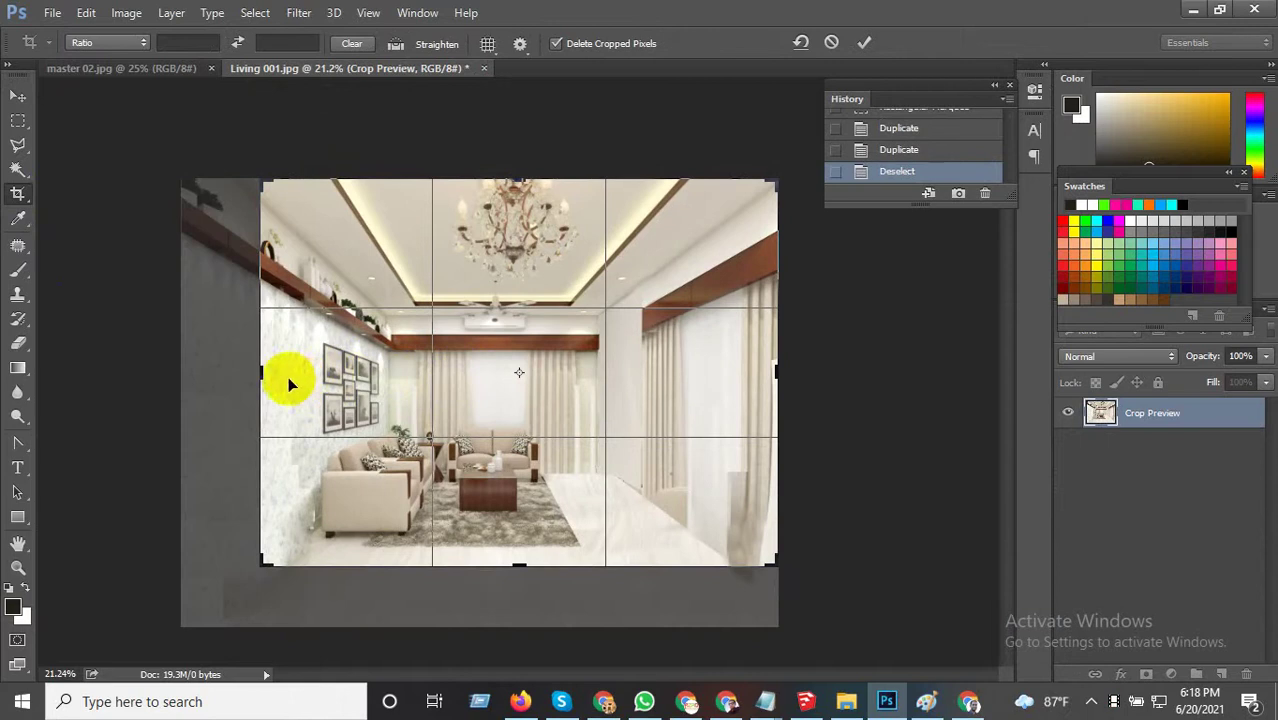
left_click_drag(266, 374, 279, 374)
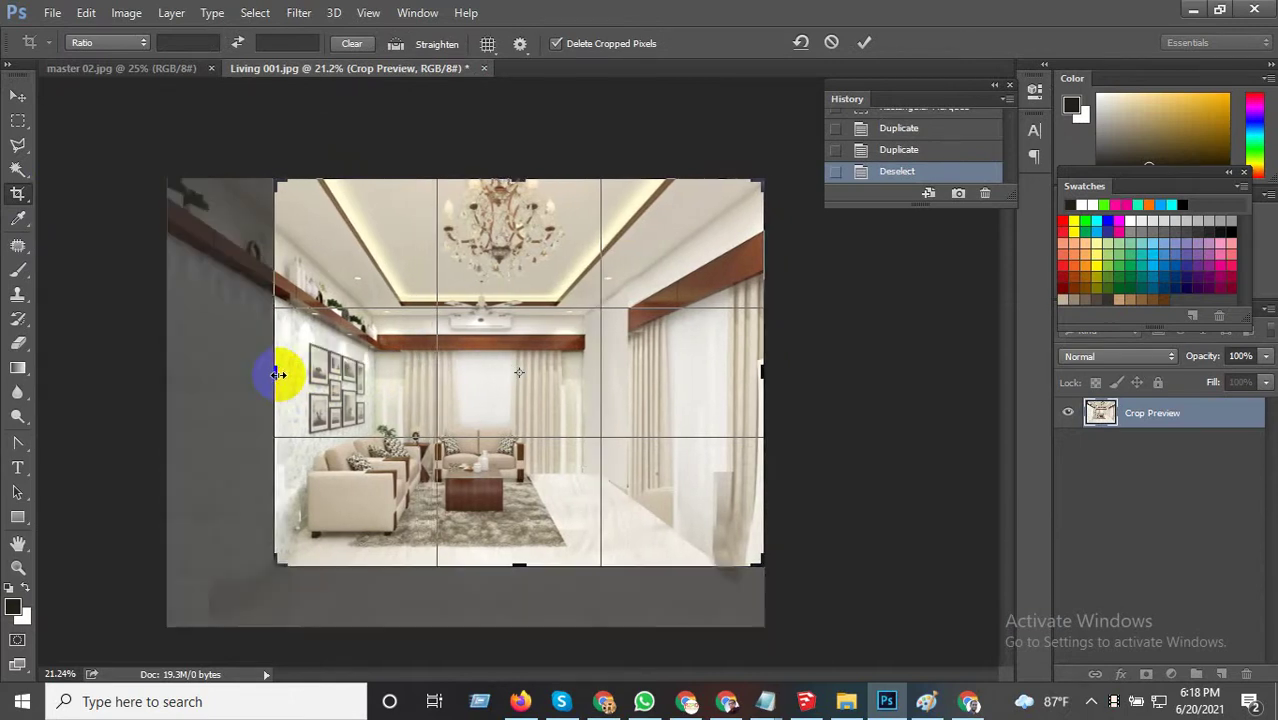
key("Return")
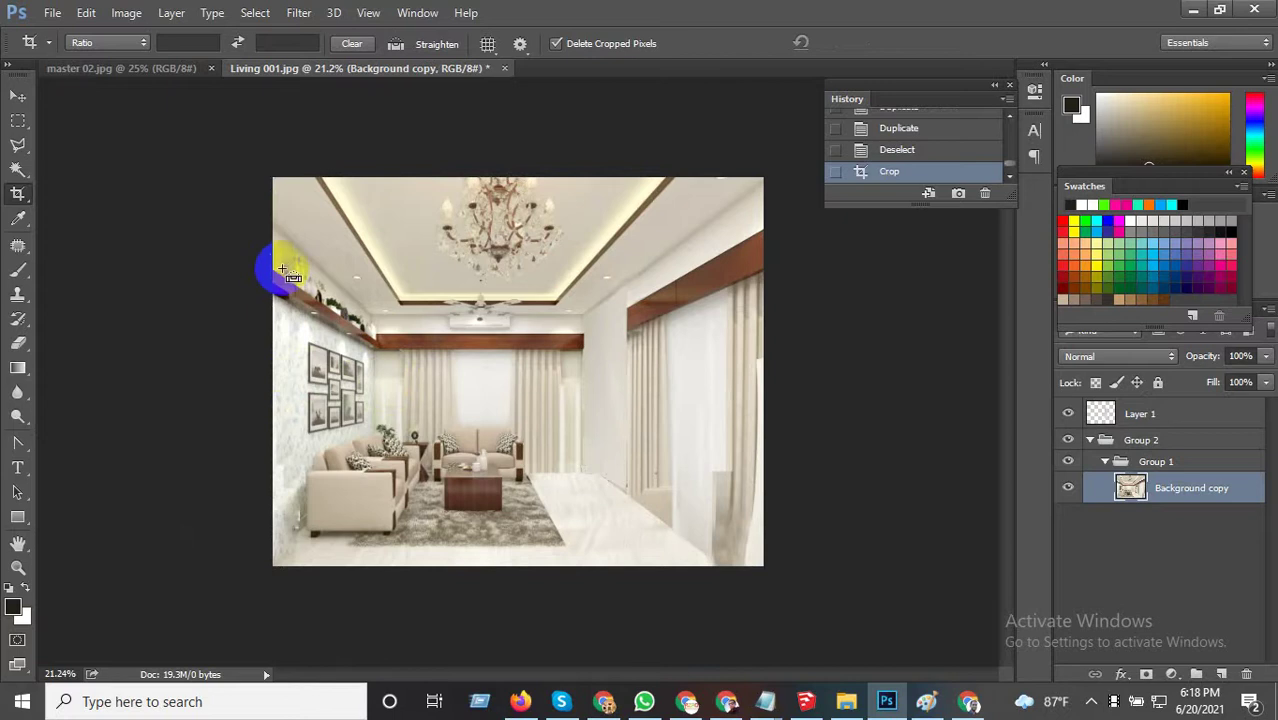
Save the JPEG High file from Save for Web, changing the name's number to 'Living 2'.
key("ctrl+alt+shift+s")
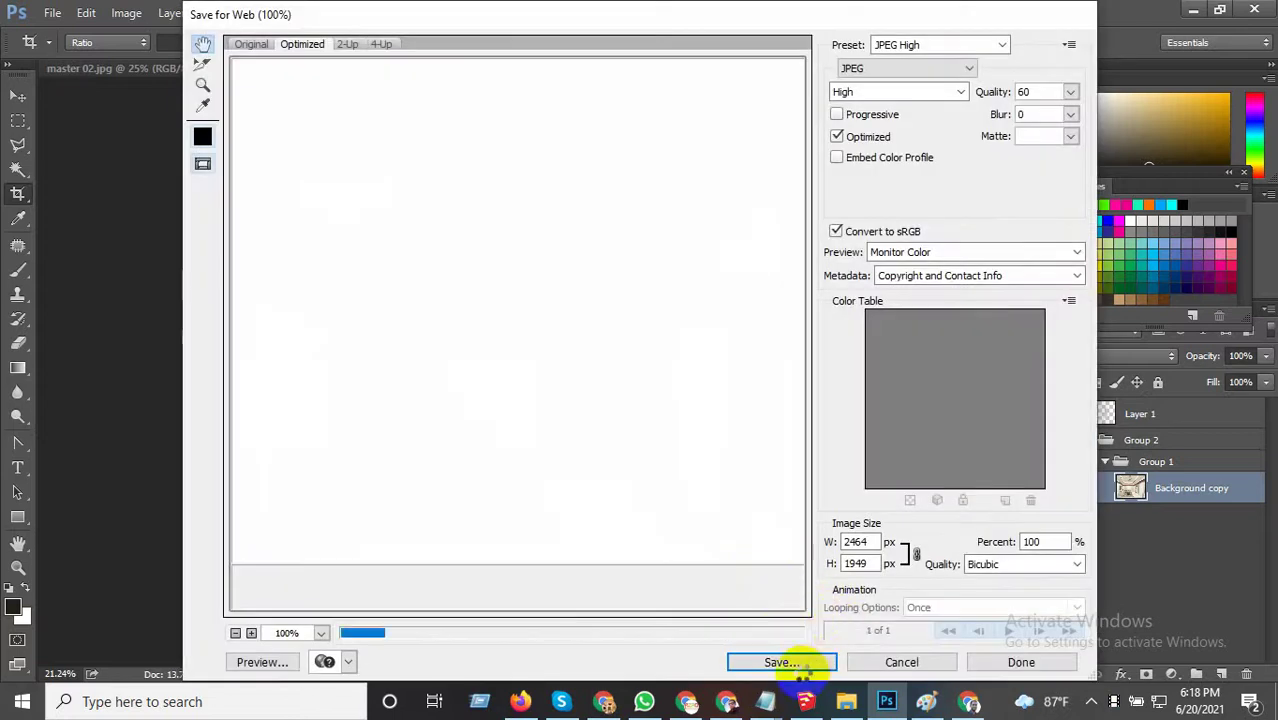
left_click(800, 668)
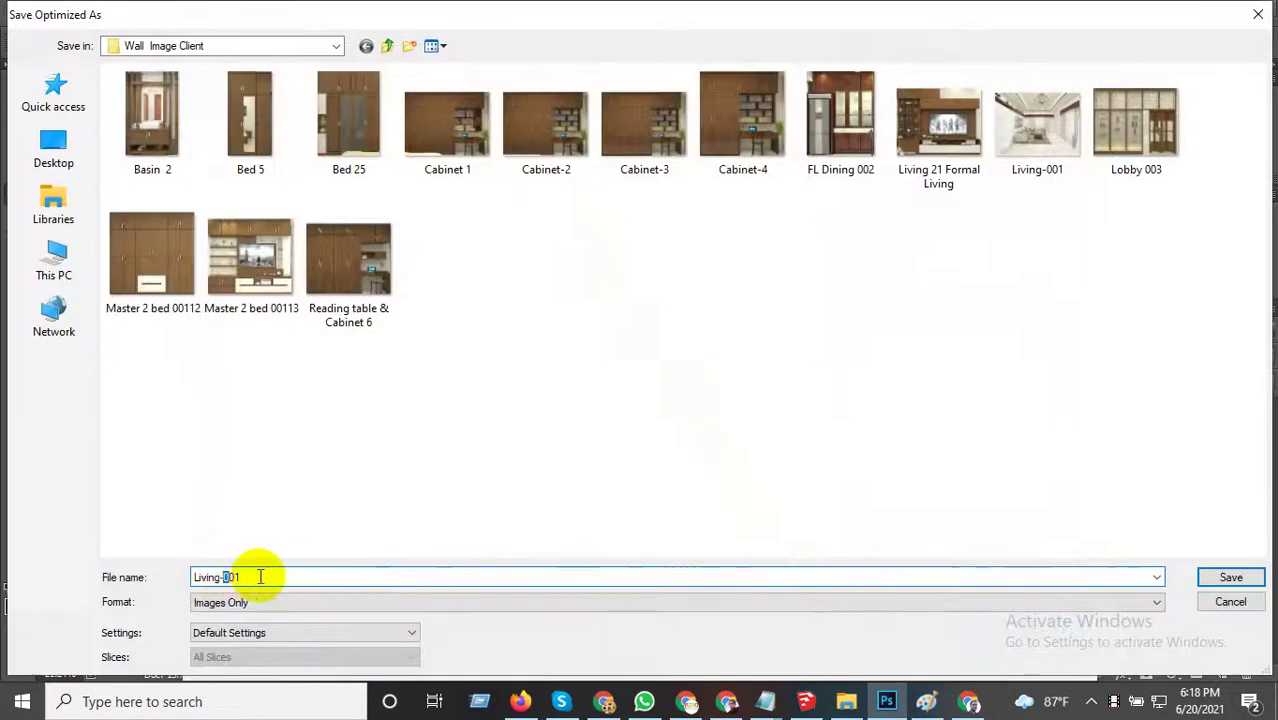
left_click_drag(245, 577, 222, 577)
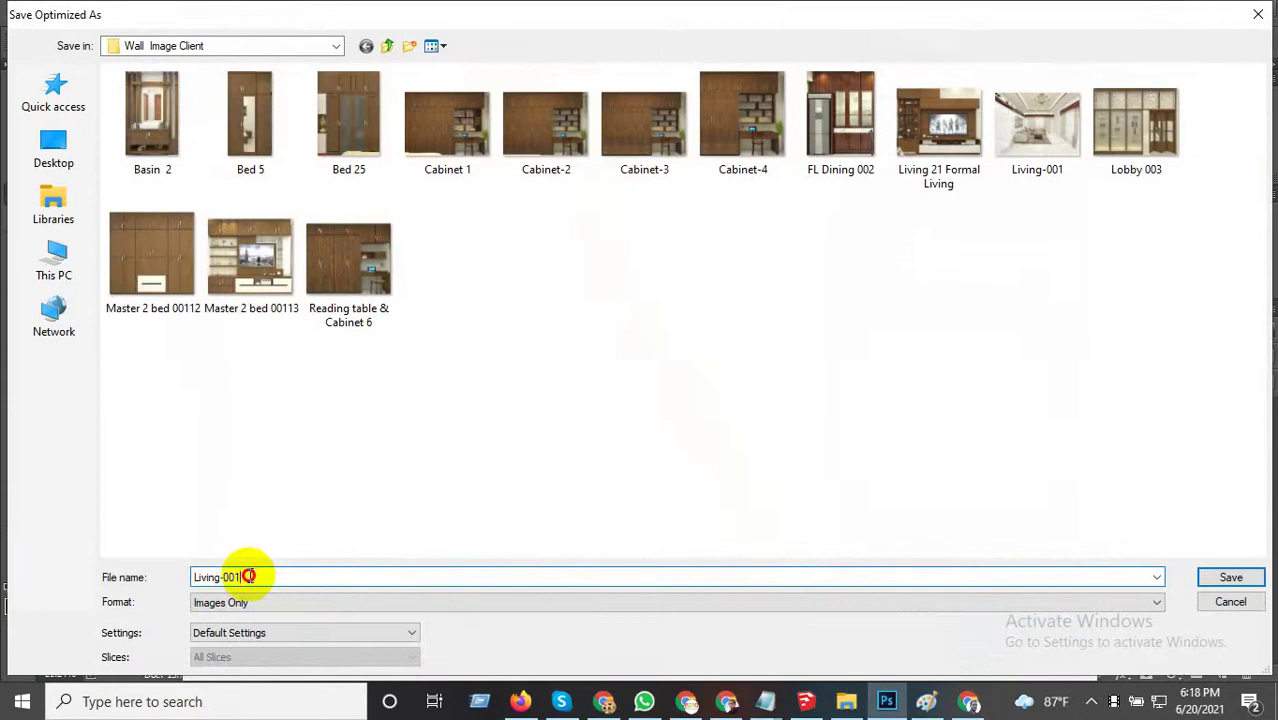
type("2")
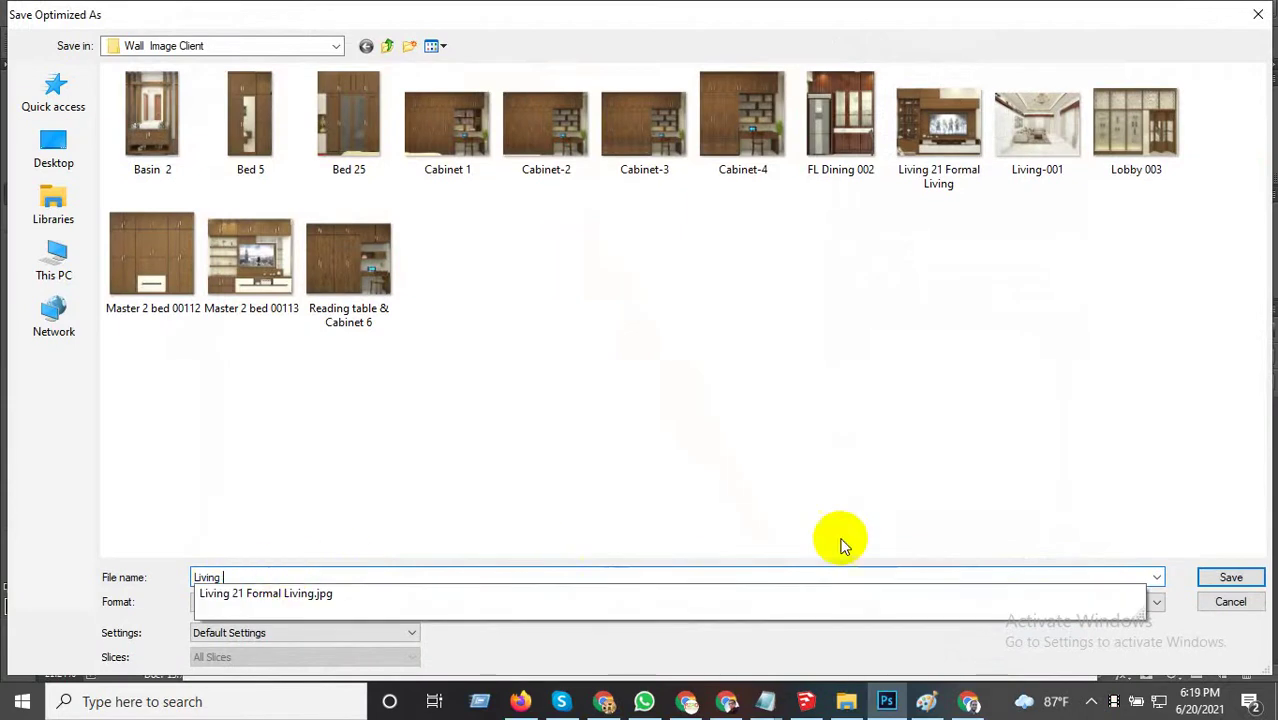
left_click(1229, 577)
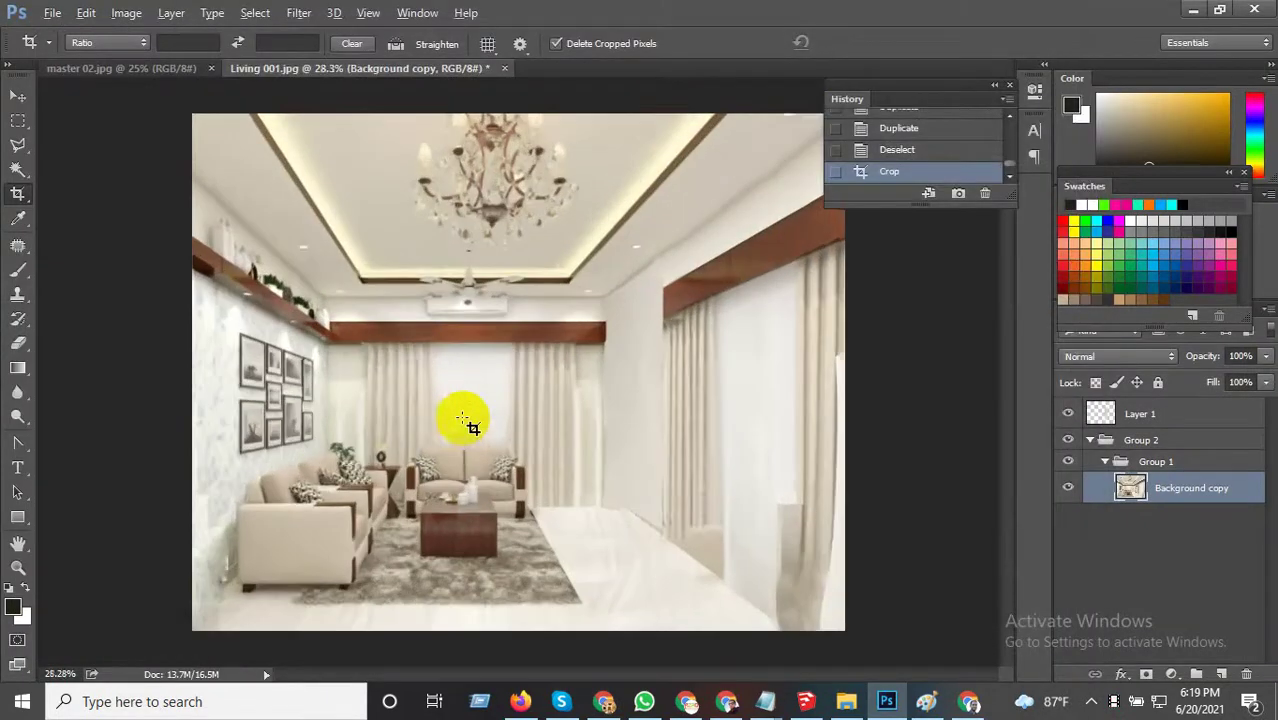
Zoom in and out to check the retouched wall, then reopen Save for Web.
scroll(463, 418, "up", 1)
scroll(410, 377, "down", 2)
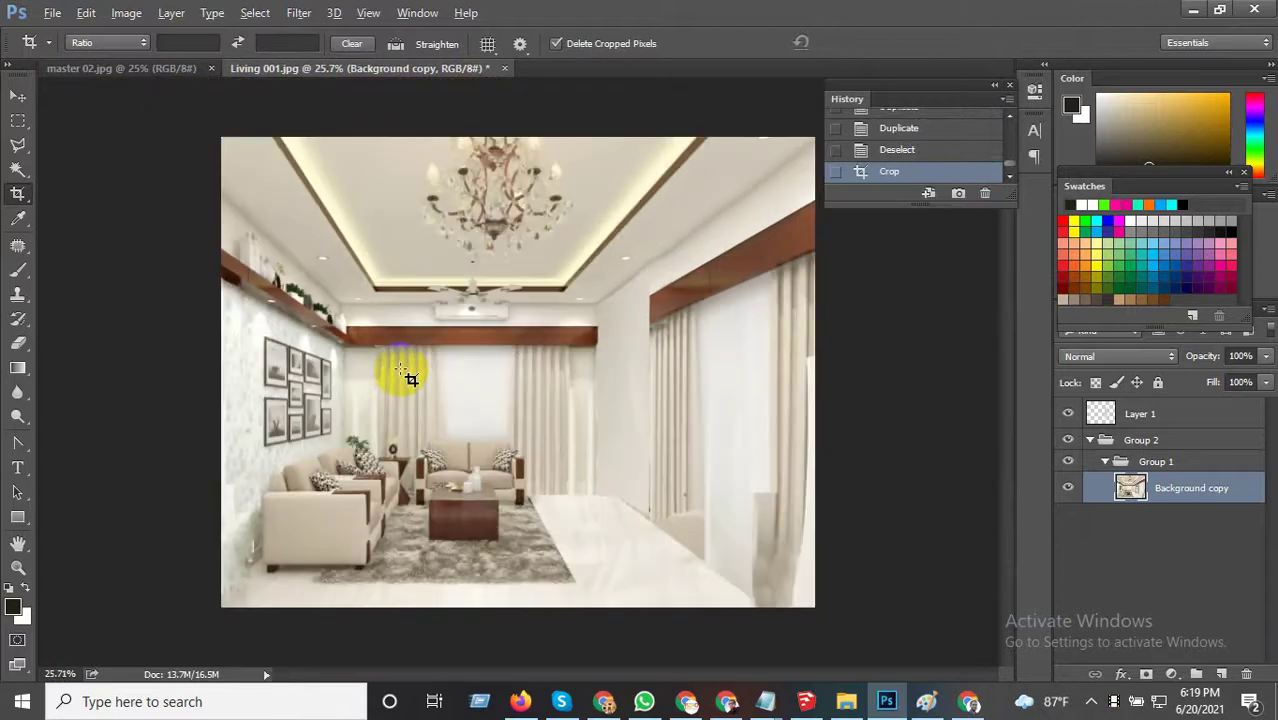
scroll(410, 377, "up", 1)
scroll(362, 347, "up", 2)
scroll(340, 308, "down", 1)
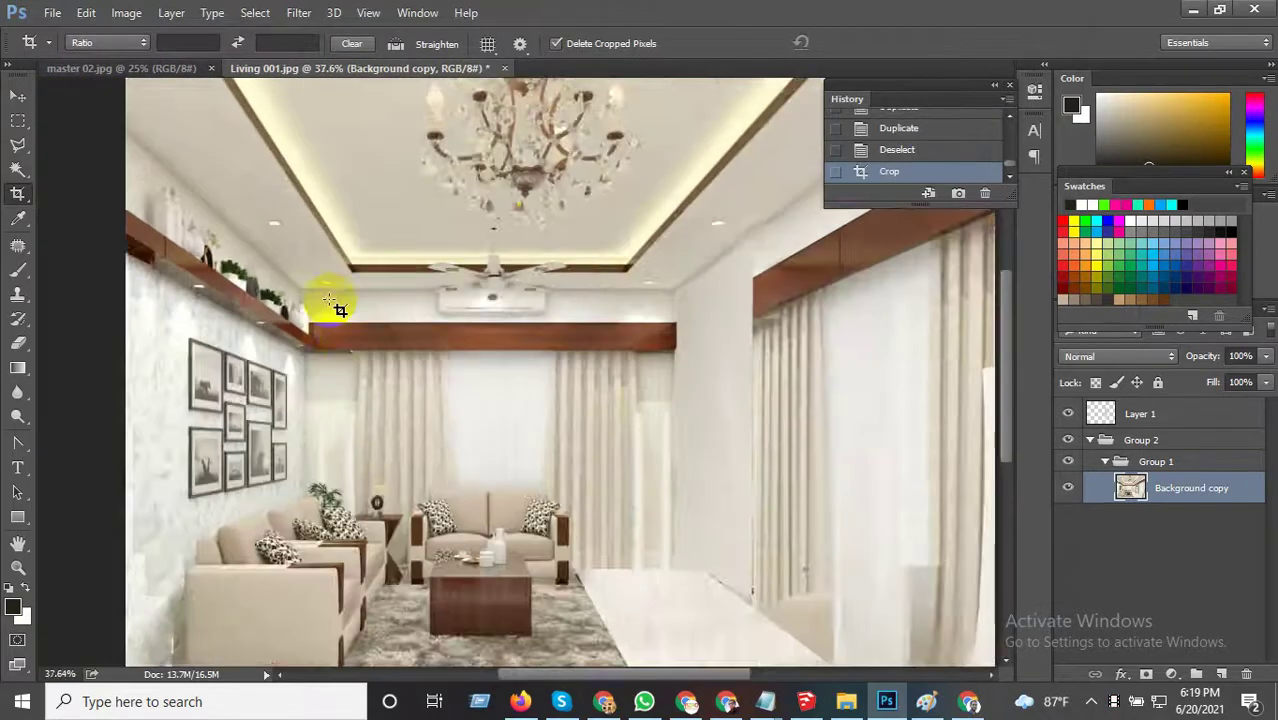
scroll(351, 314, "down", 1)
scroll(653, 434, "up", 1)
scroll(588, 404, "down", 1)
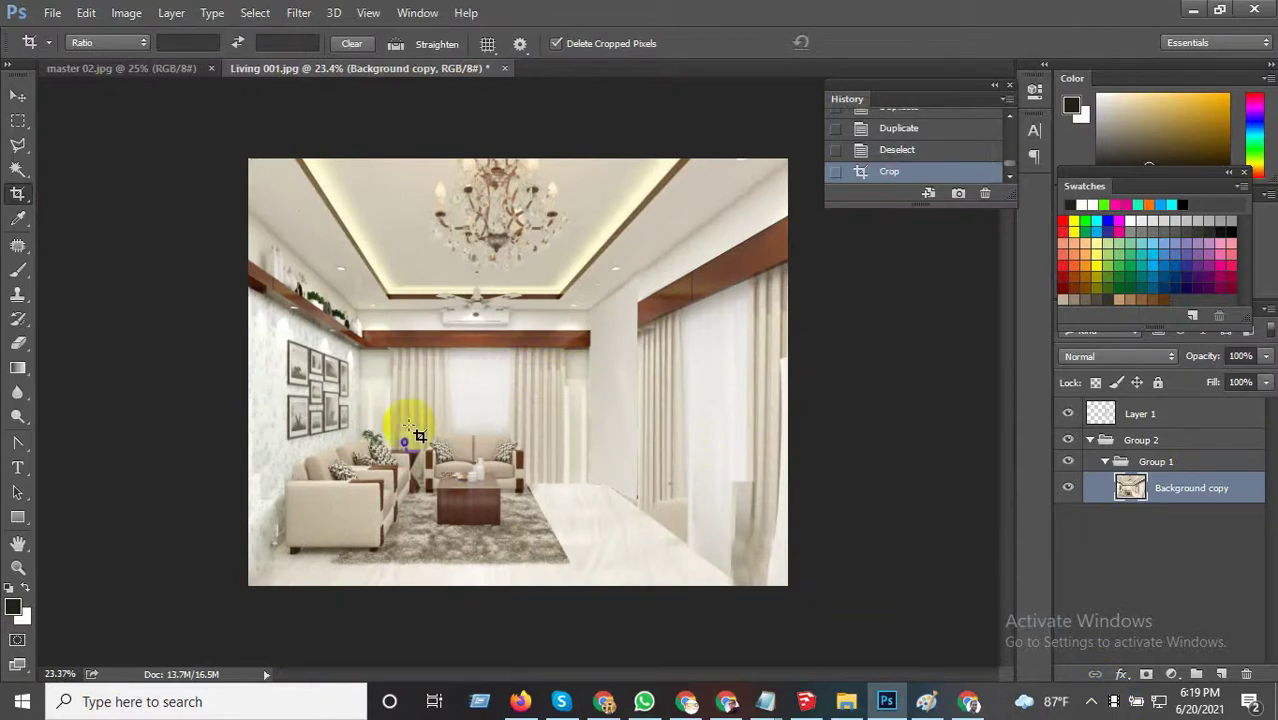
scroll(561, 492, "up", 1)
scroll(440, 335, "up", 1)
scroll(442, 334, "down", 1)
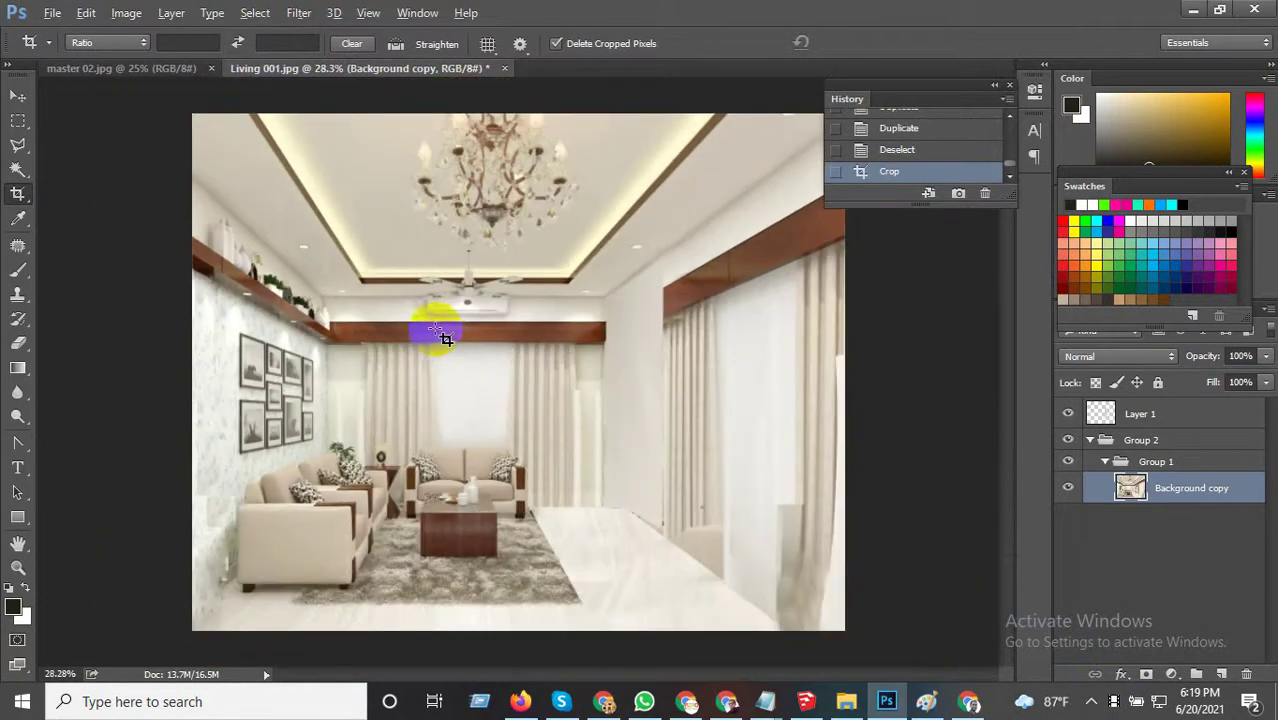
scroll(491, 376, "down", 1)
scroll(556, 234, "up", 1)
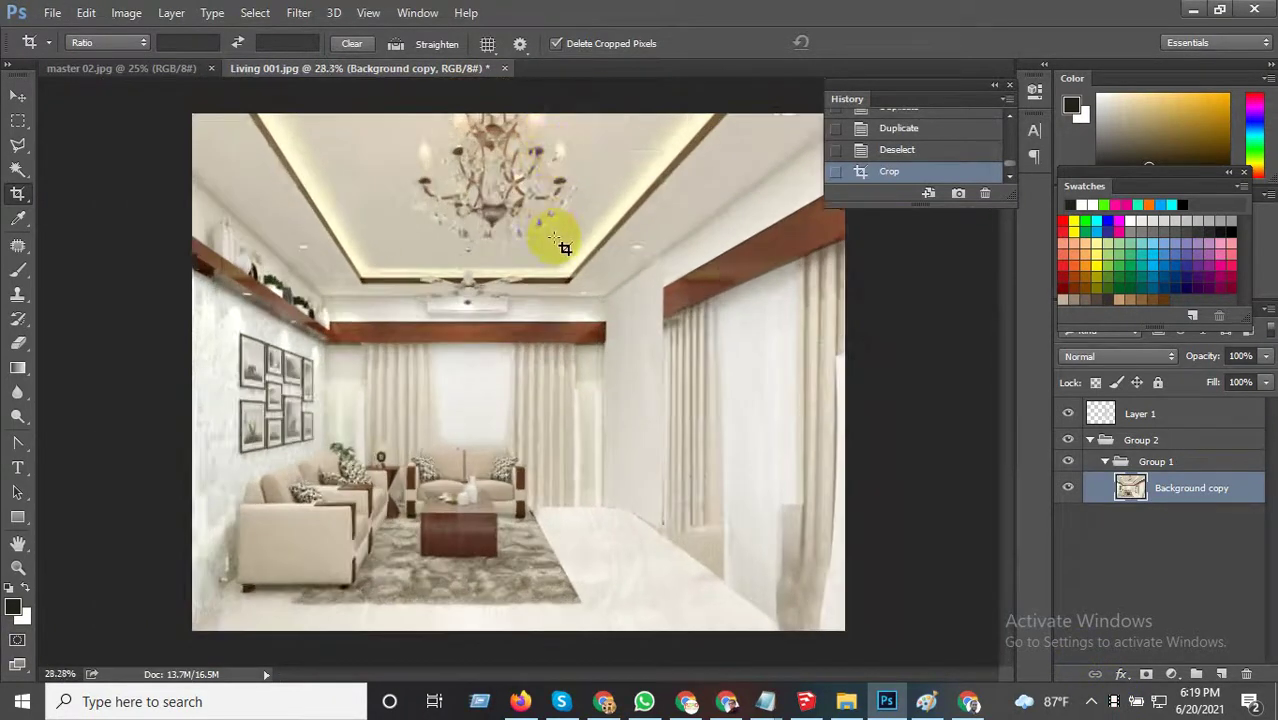
scroll(633, 342, "up", 2)
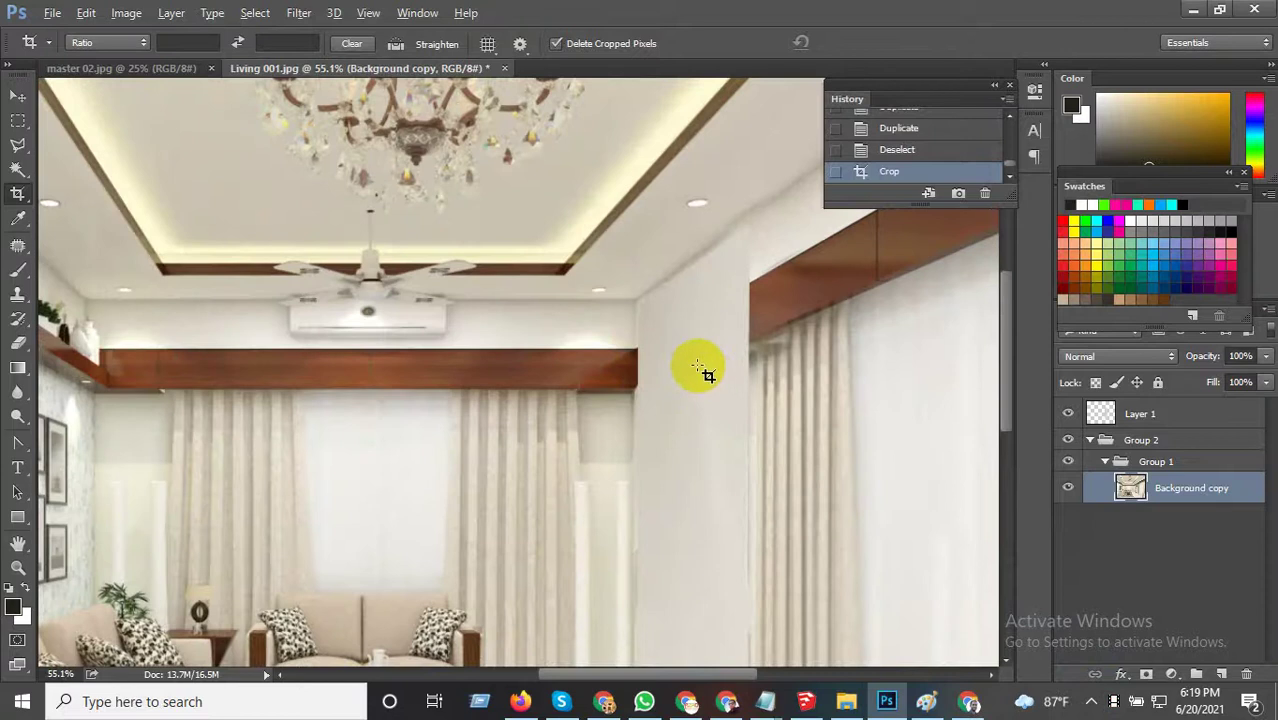
scroll(528, 322, "down", 1)
scroll(522, 318, "down", 1)
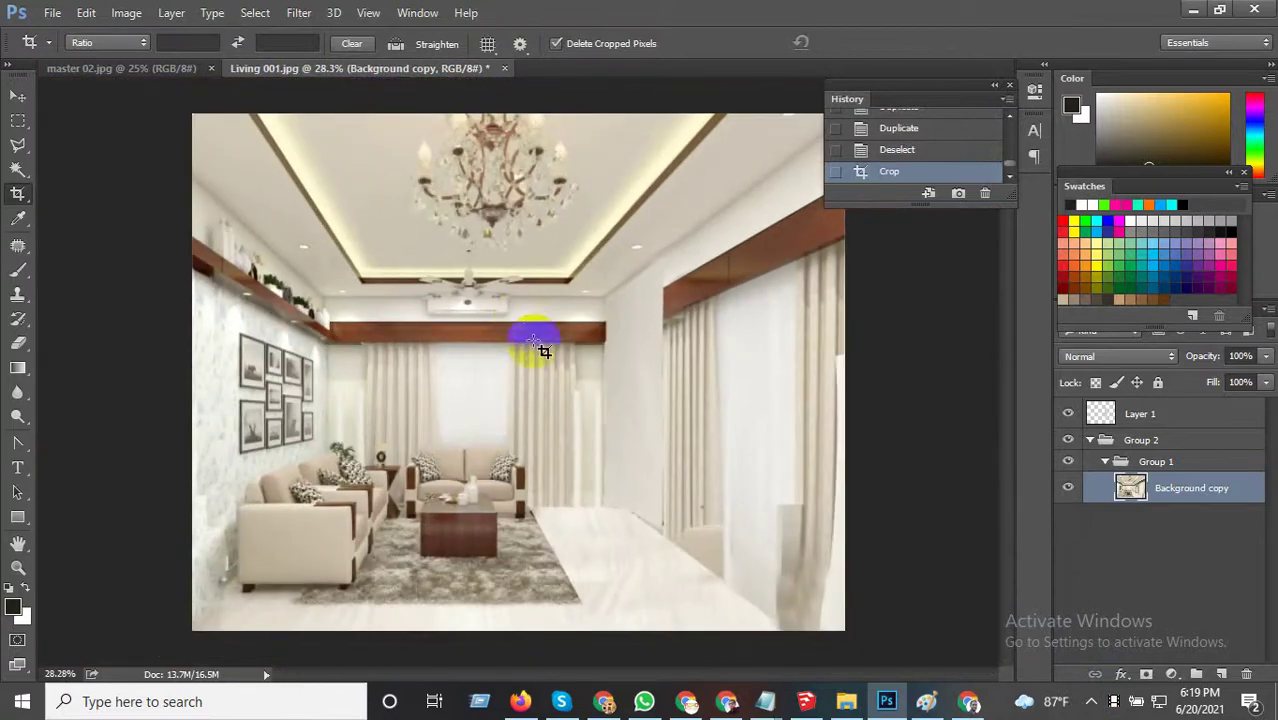
scroll(646, 622, "up", 2)
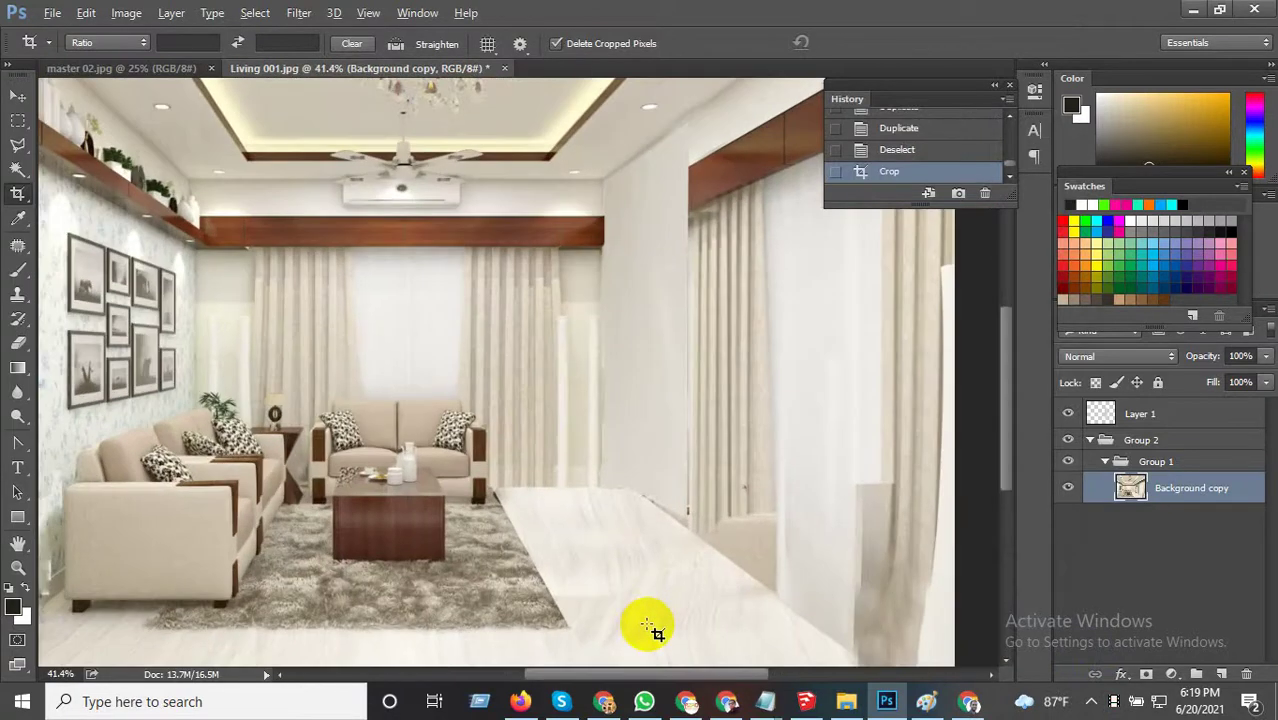
scroll(393, 376, "down", 1)
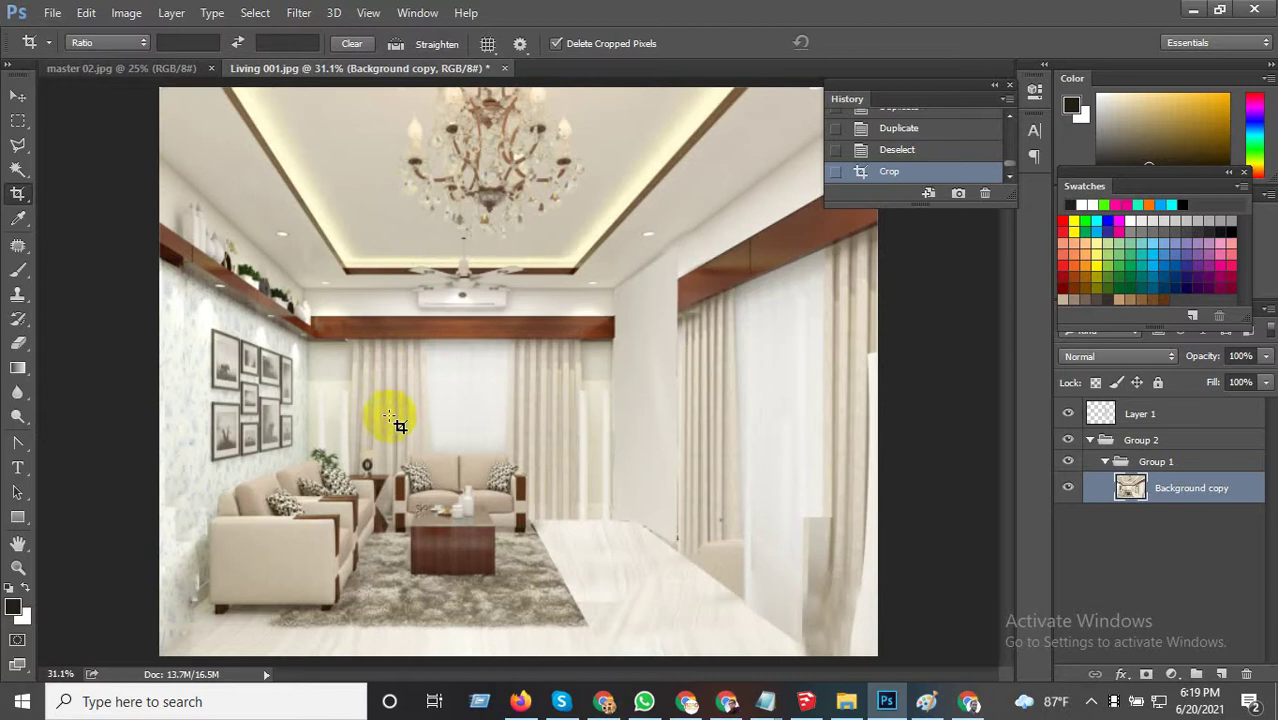
scroll(530, 400, "down", 2)
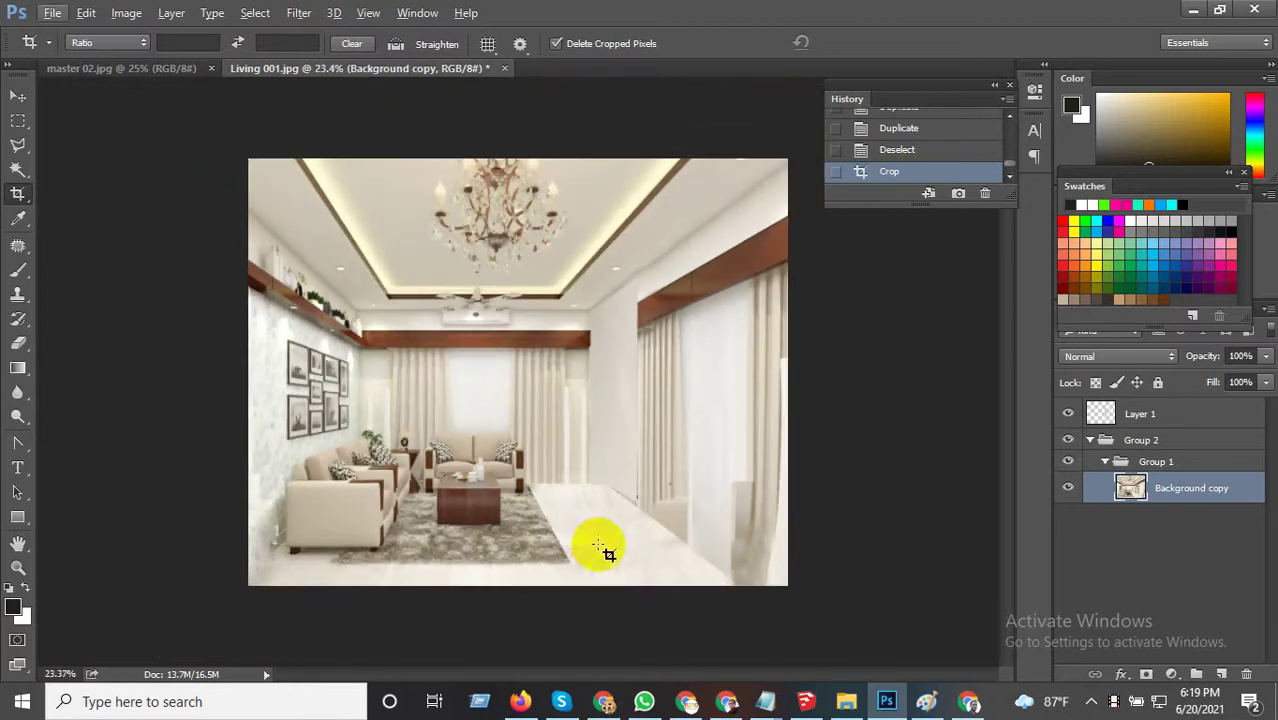
scroll(300, 585, "up", 3)
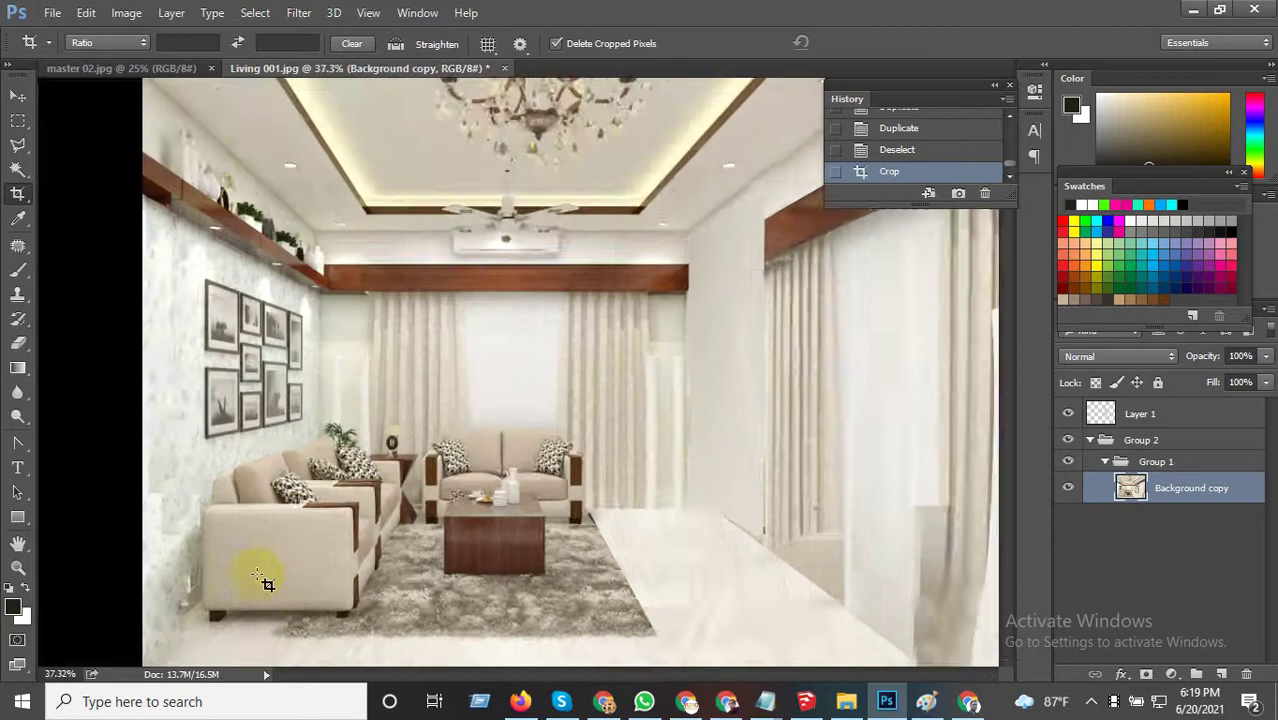
scroll(365, 388, "down", 2)
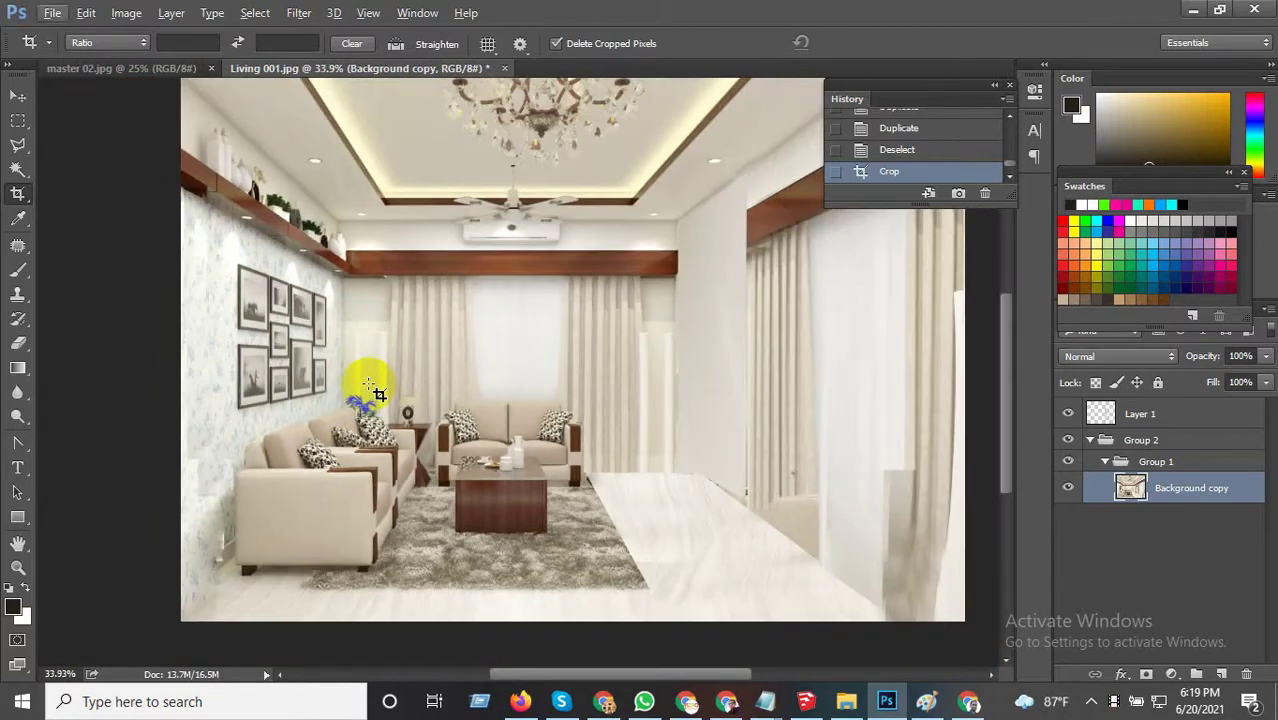
scroll(415, 580, "up", 2)
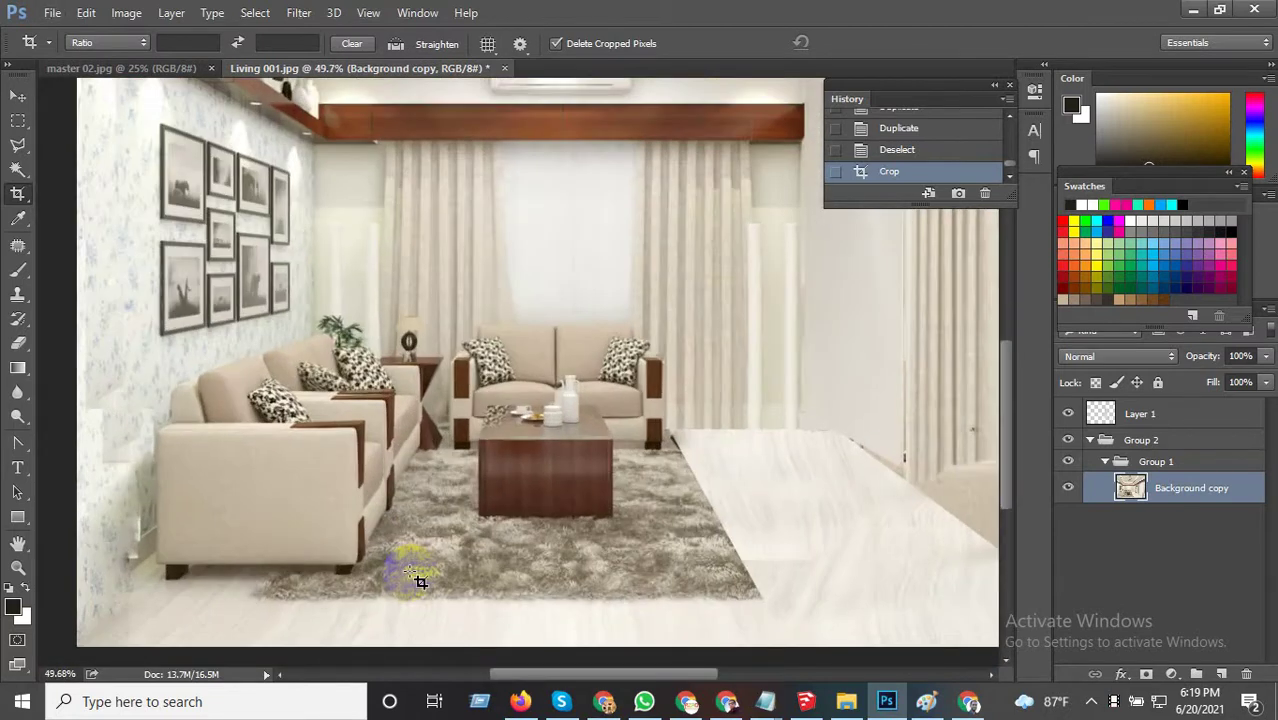
scroll(417, 582, "down", 2)
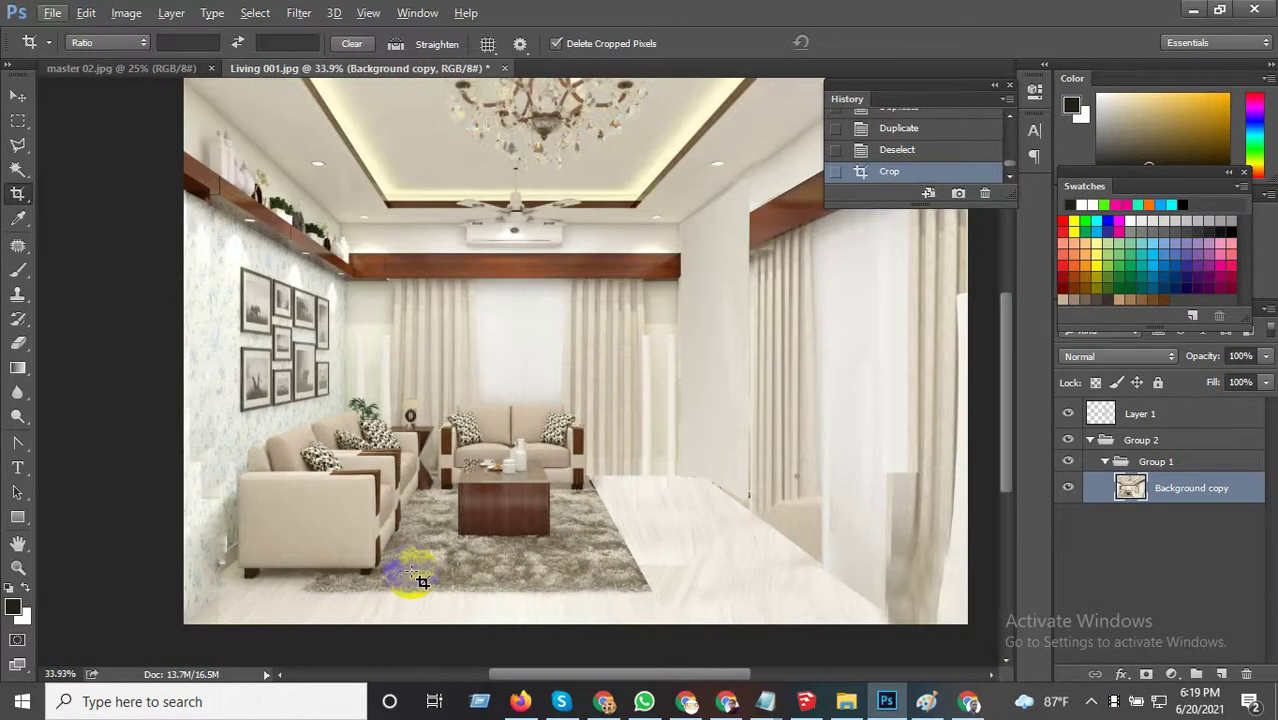
scroll(417, 582, "down", 2)
scroll(478, 502, "up", 1)
scroll(478, 502, "up", 1)
scroll(465, 513, "down", 2)
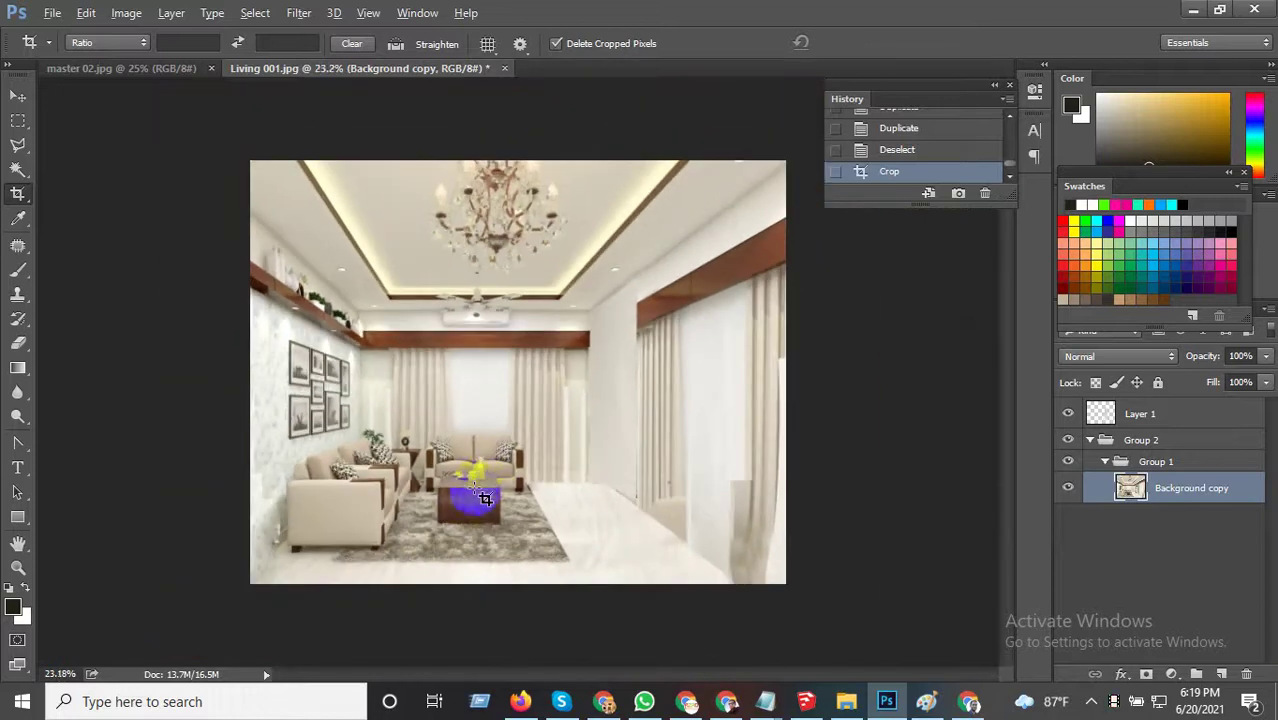
key("ctrl+alt+shift+s")
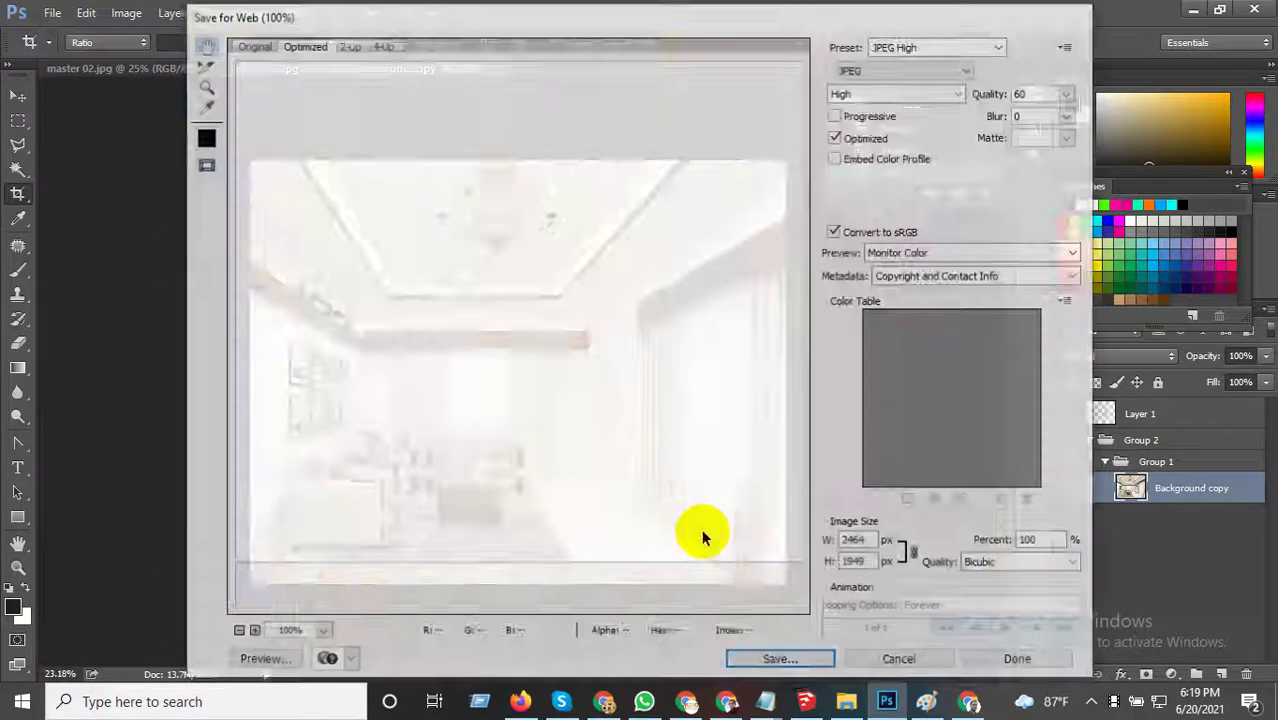